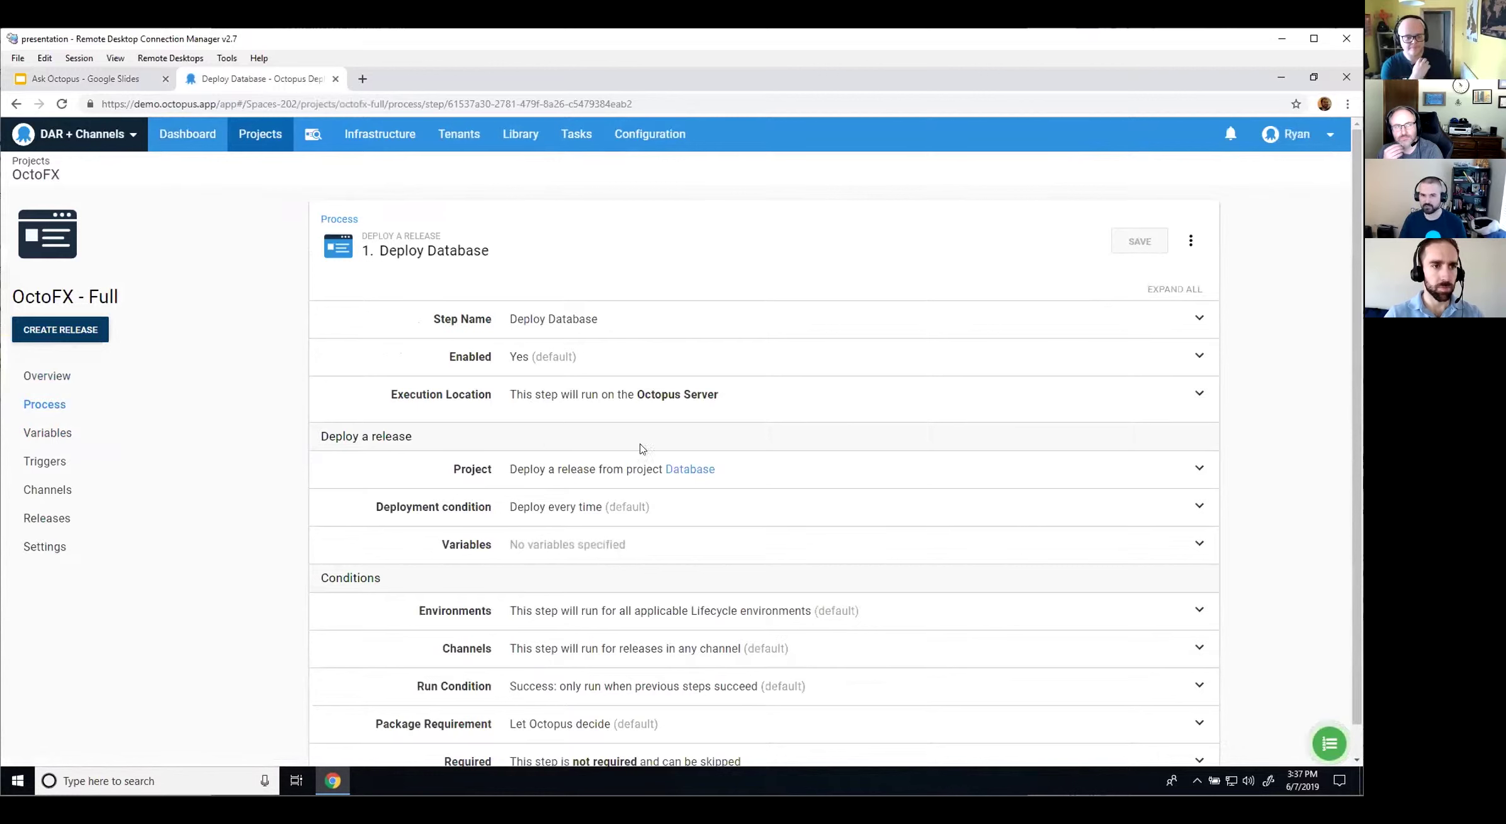
Step: Examine which projects can be chosen for release in the Deploy Database step, leaving the selection as is
{"action": "left_click", "coordinate": [579, 482]}
{"action": "left_click", "coordinate": [582, 516]}
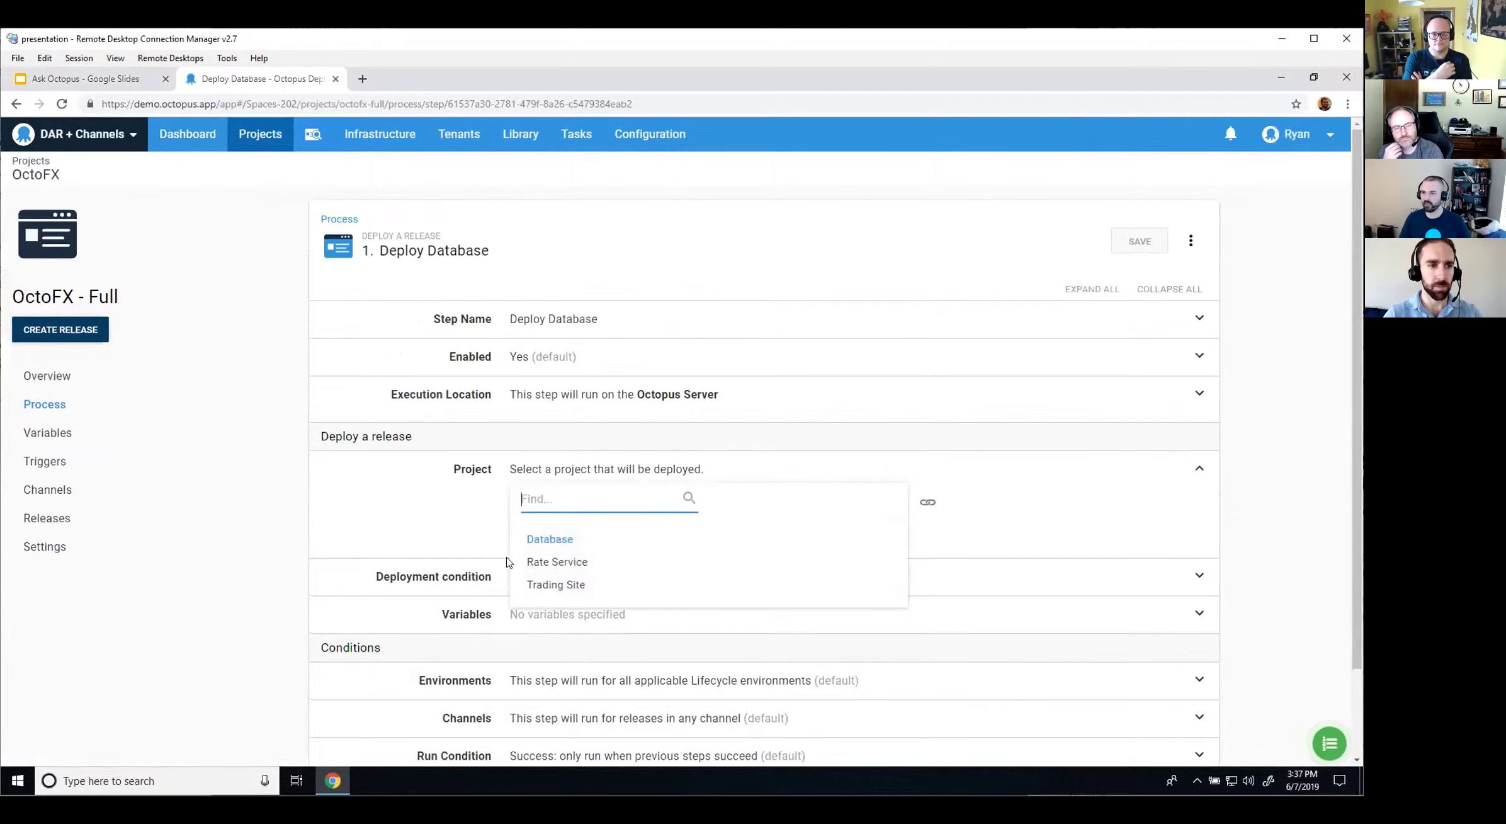
{"action": "left_click", "coordinate": [286, 379]}
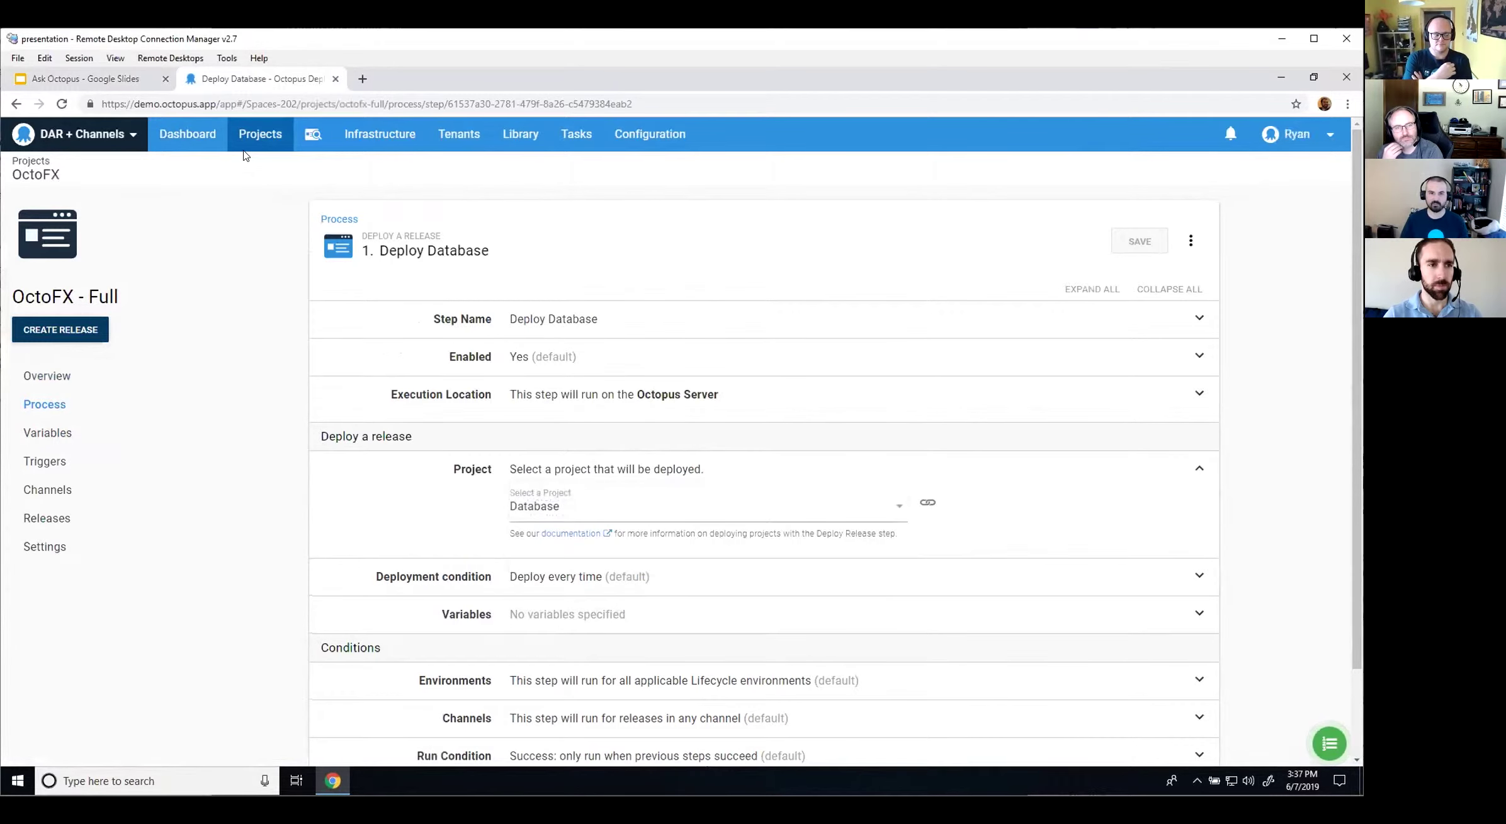
Step: Open the OctoFX - Full project from the dashboard and review its releases by channel
{"action": "left_click", "coordinate": [181, 146]}
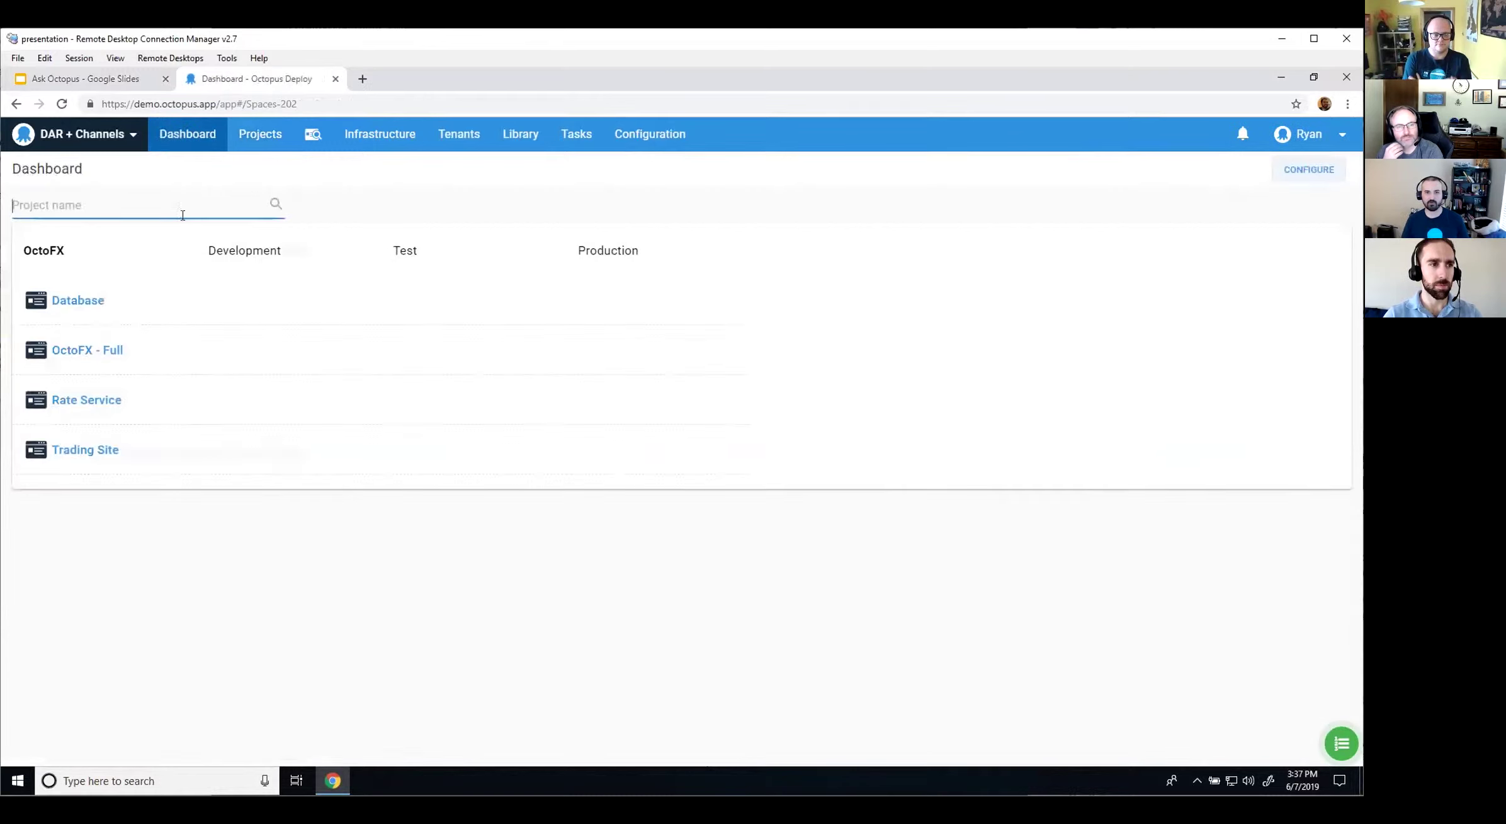
{"action": "left_click", "coordinate": [80, 350]}
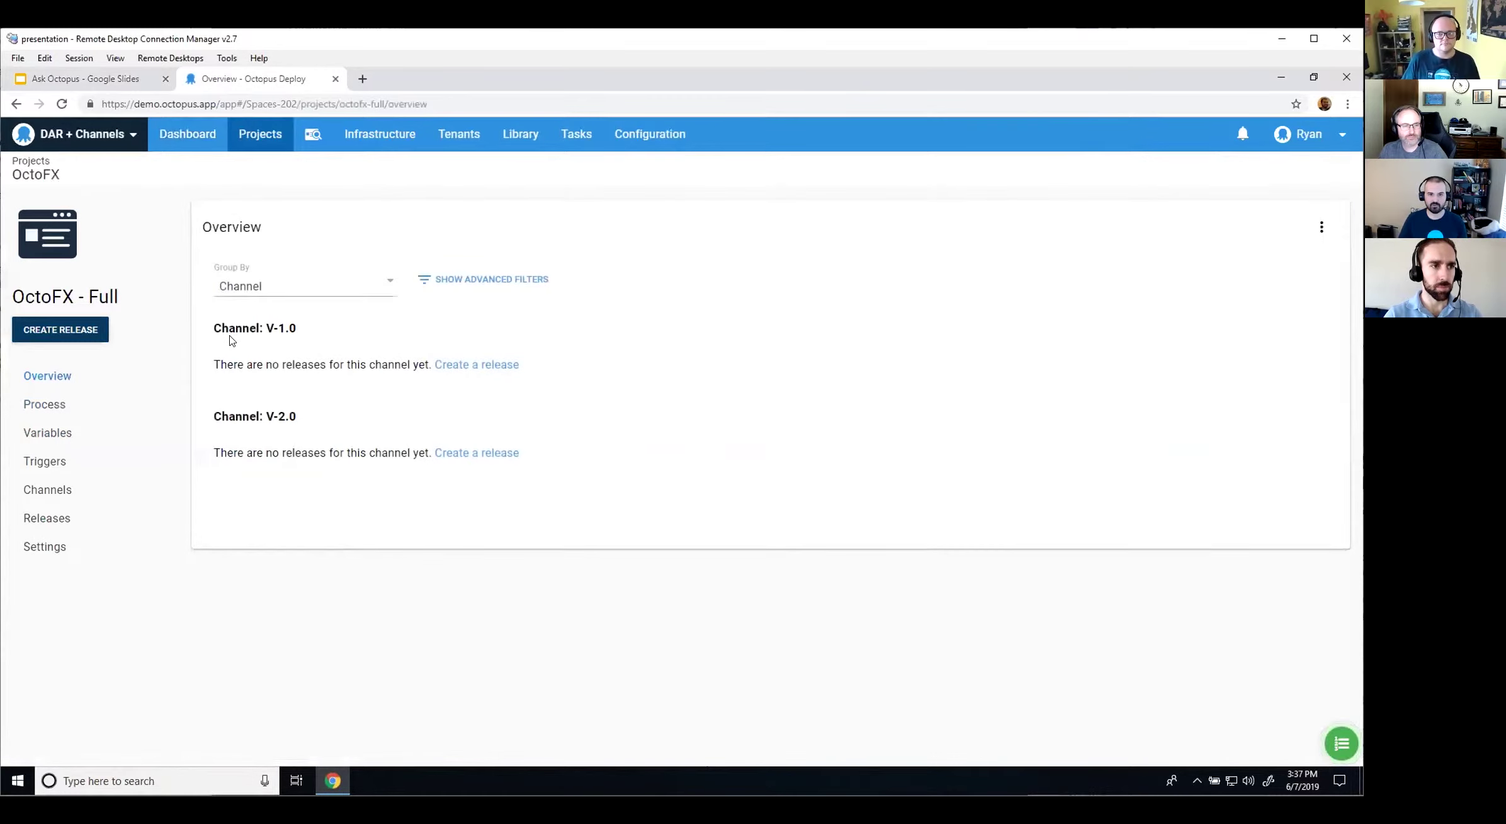
{"action": "left_click_drag", "start_coordinate": [272, 328], "coordinate": [313, 417]}
{"action": "left_click", "coordinate": [310, 389]}
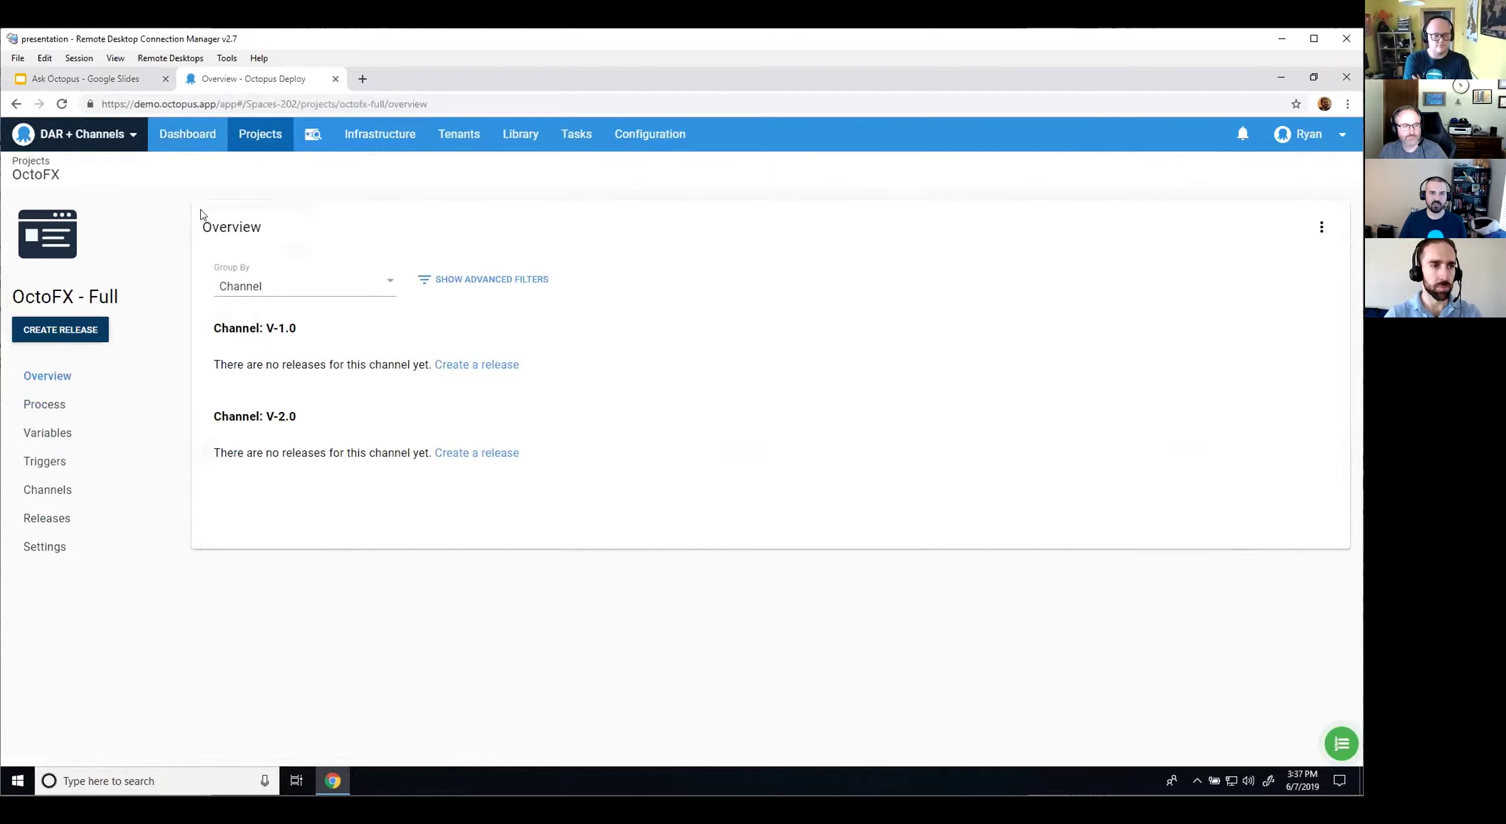
Step: Open the Database project from the dashboard and review its releases per channel and its channel list
{"action": "left_click", "coordinate": [199, 145]}
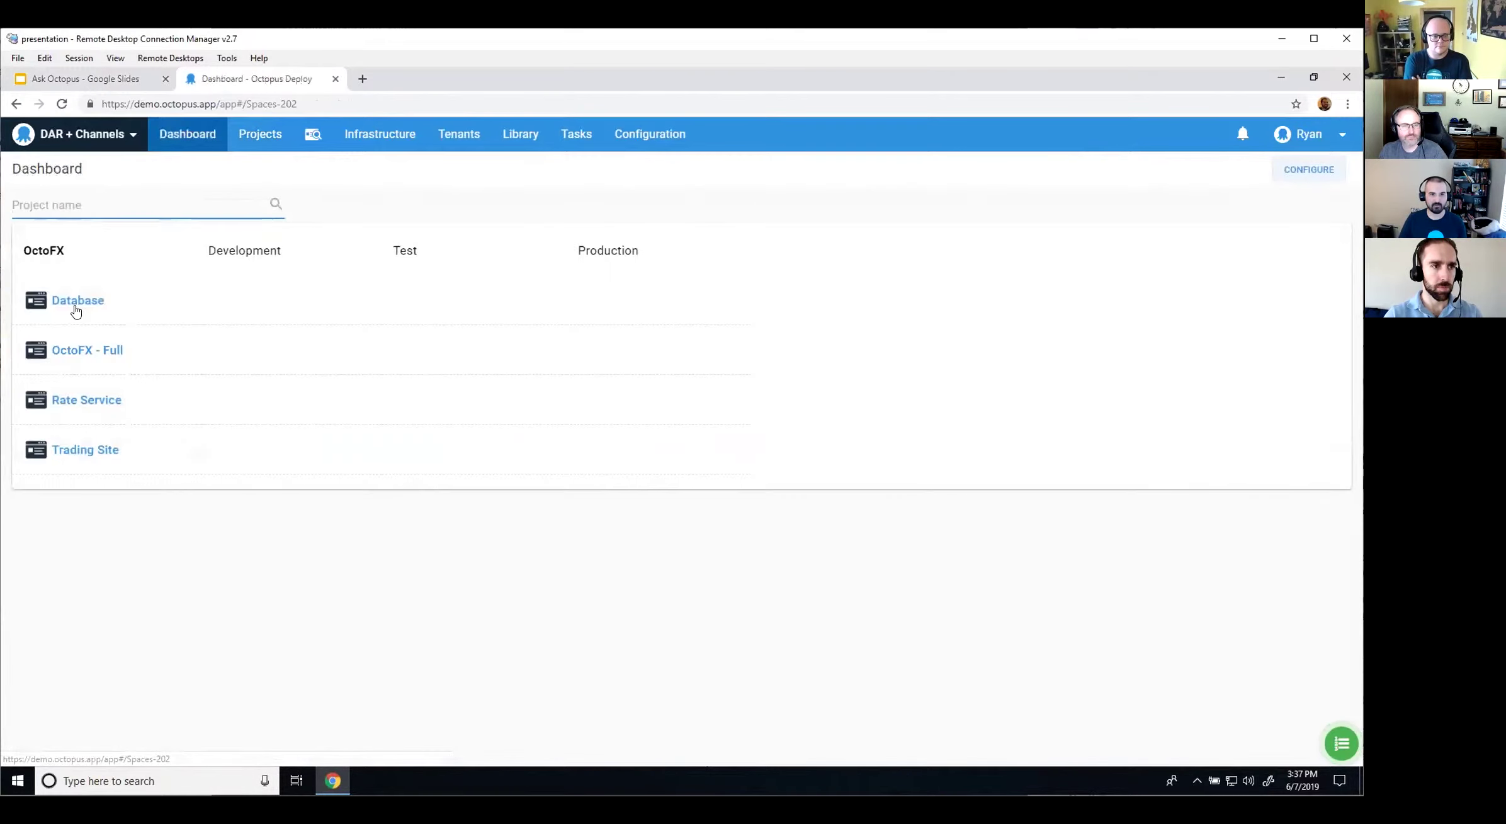
{"action": "left_click", "coordinate": [77, 306]}
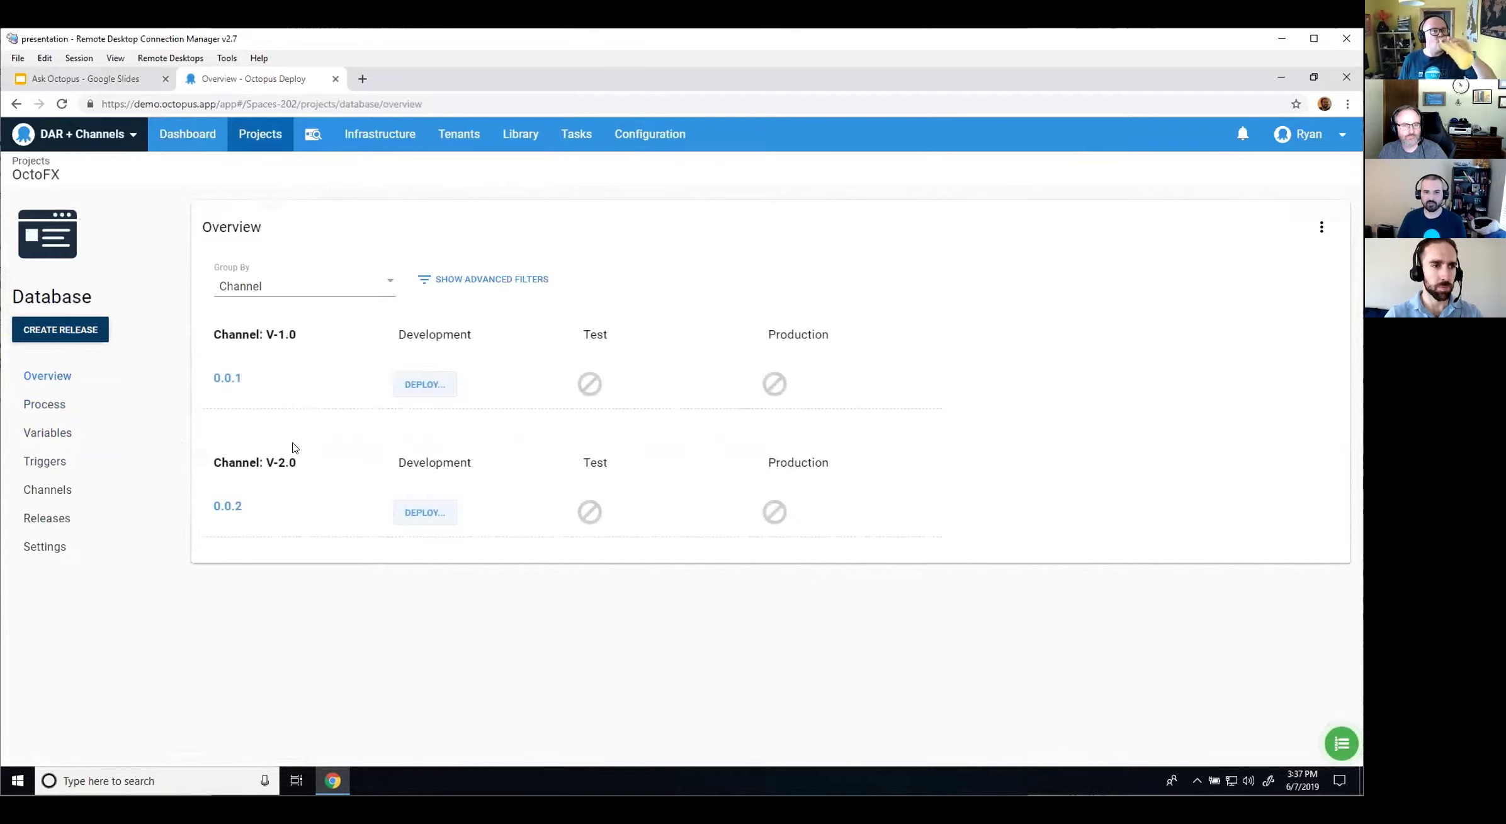
{"action": "left_click", "coordinate": [68, 468]}
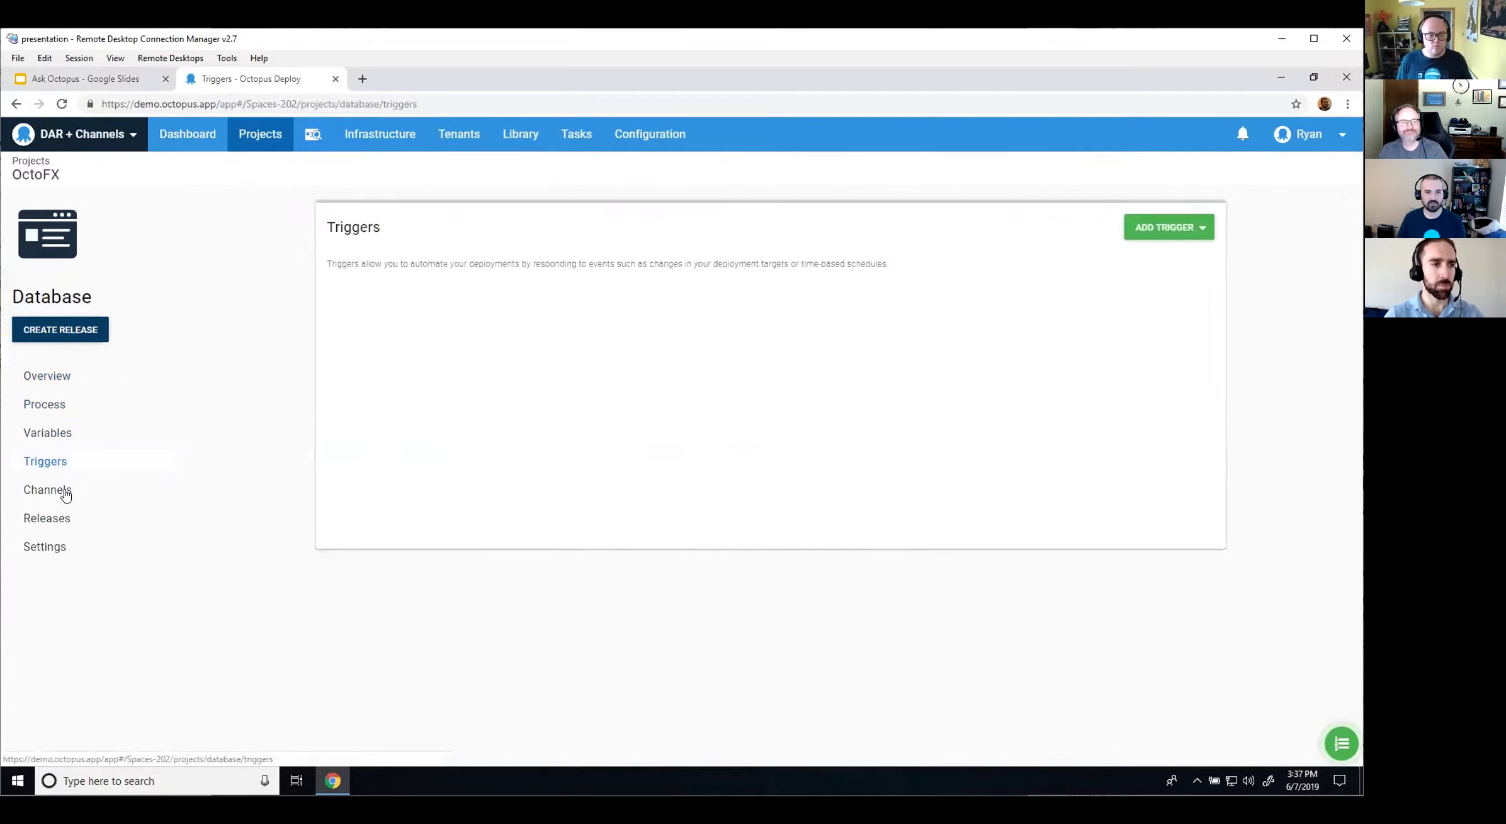
{"action": "left_click", "coordinate": [65, 490]}
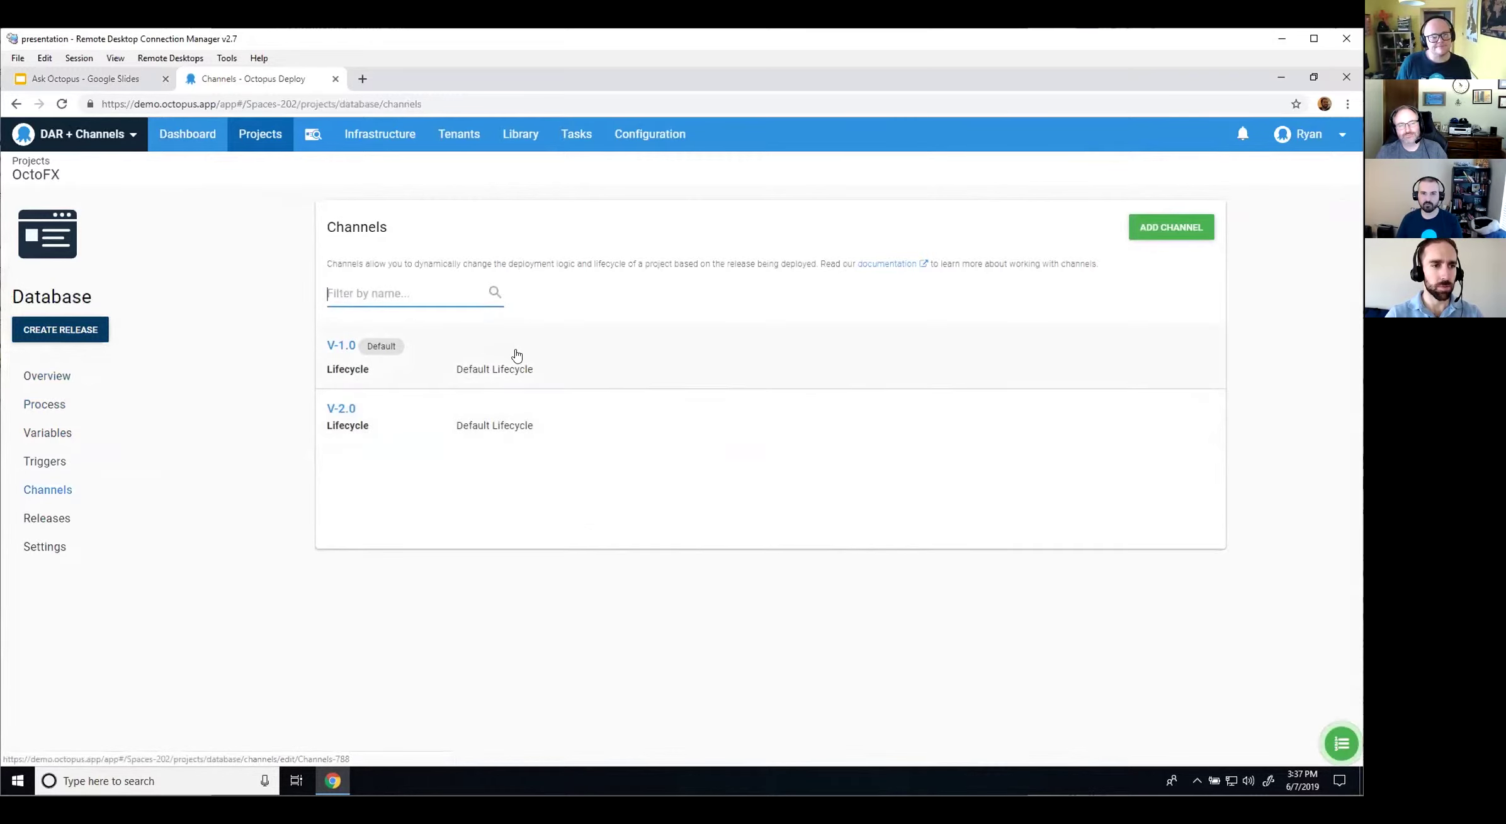
Step: Start a new release for OctoFX - Full and inspect the package versions available for the Deploy Database step
{"action": "left_click", "coordinate": [171, 150]}
{"action": "left_click", "coordinate": [77, 352]}
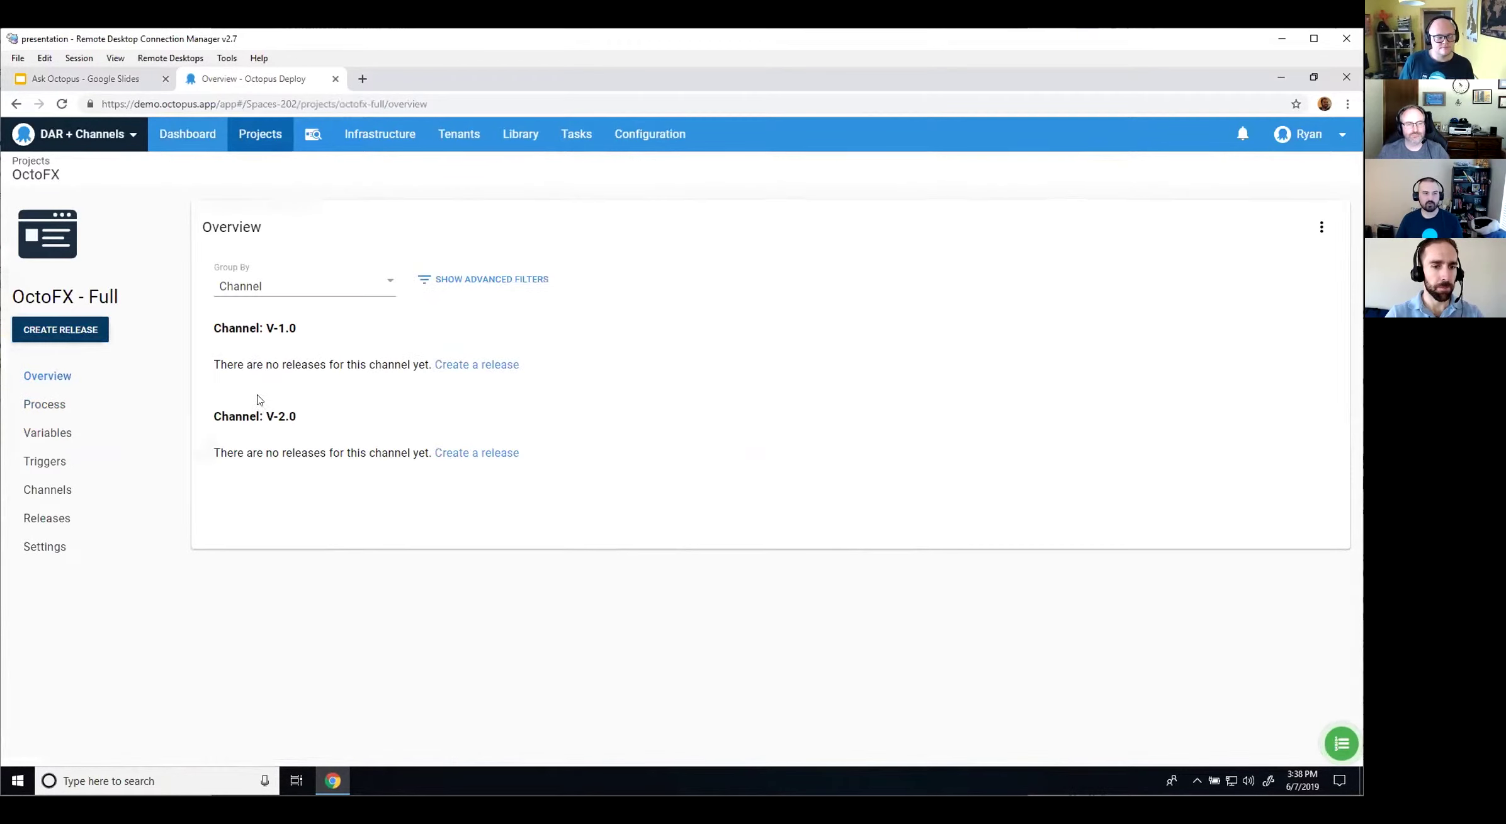
{"action": "left_click", "coordinate": [76, 336]}
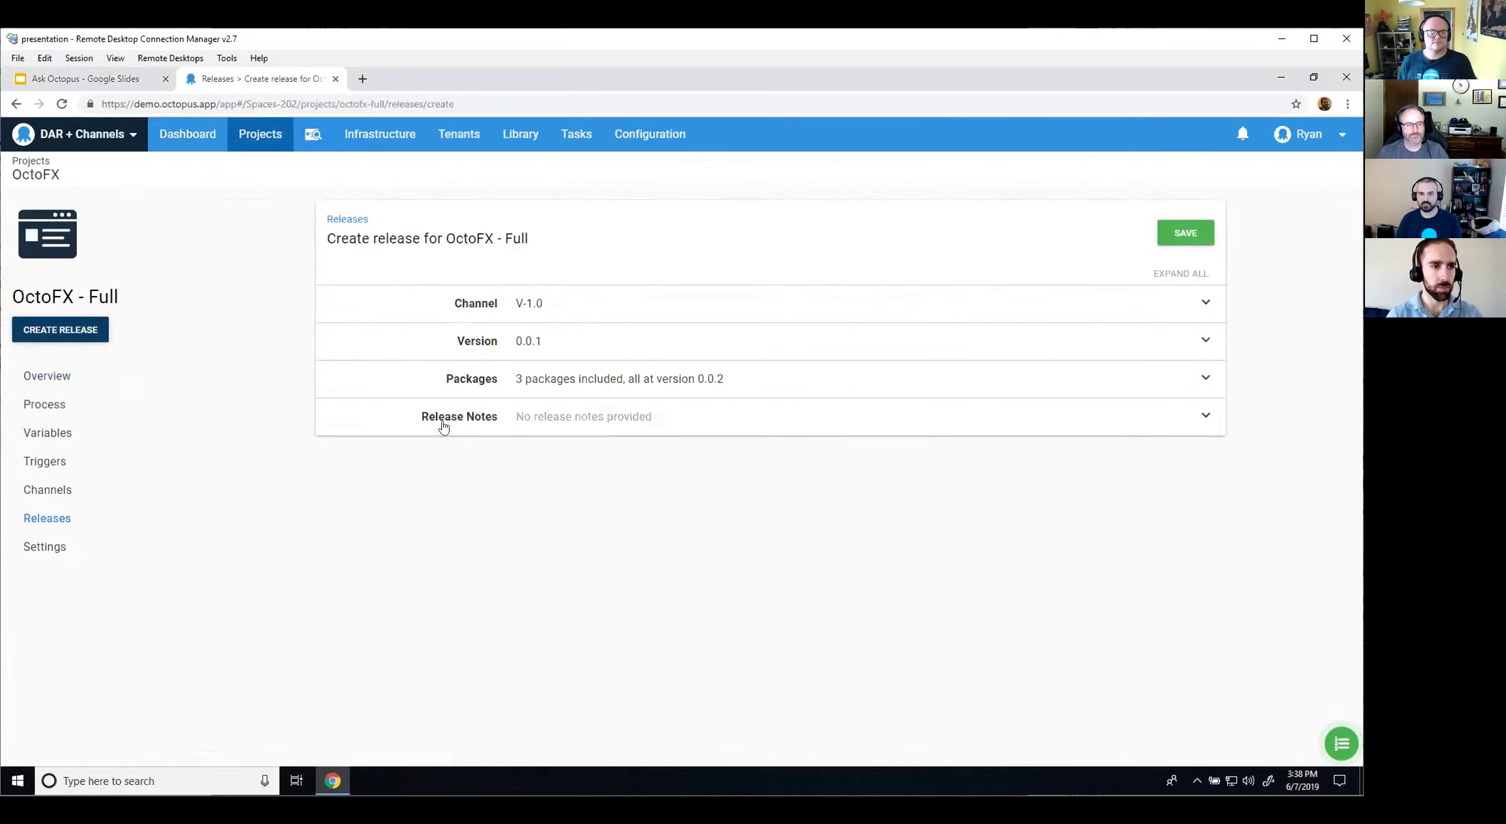
{"action": "left_click", "coordinate": [532, 381]}
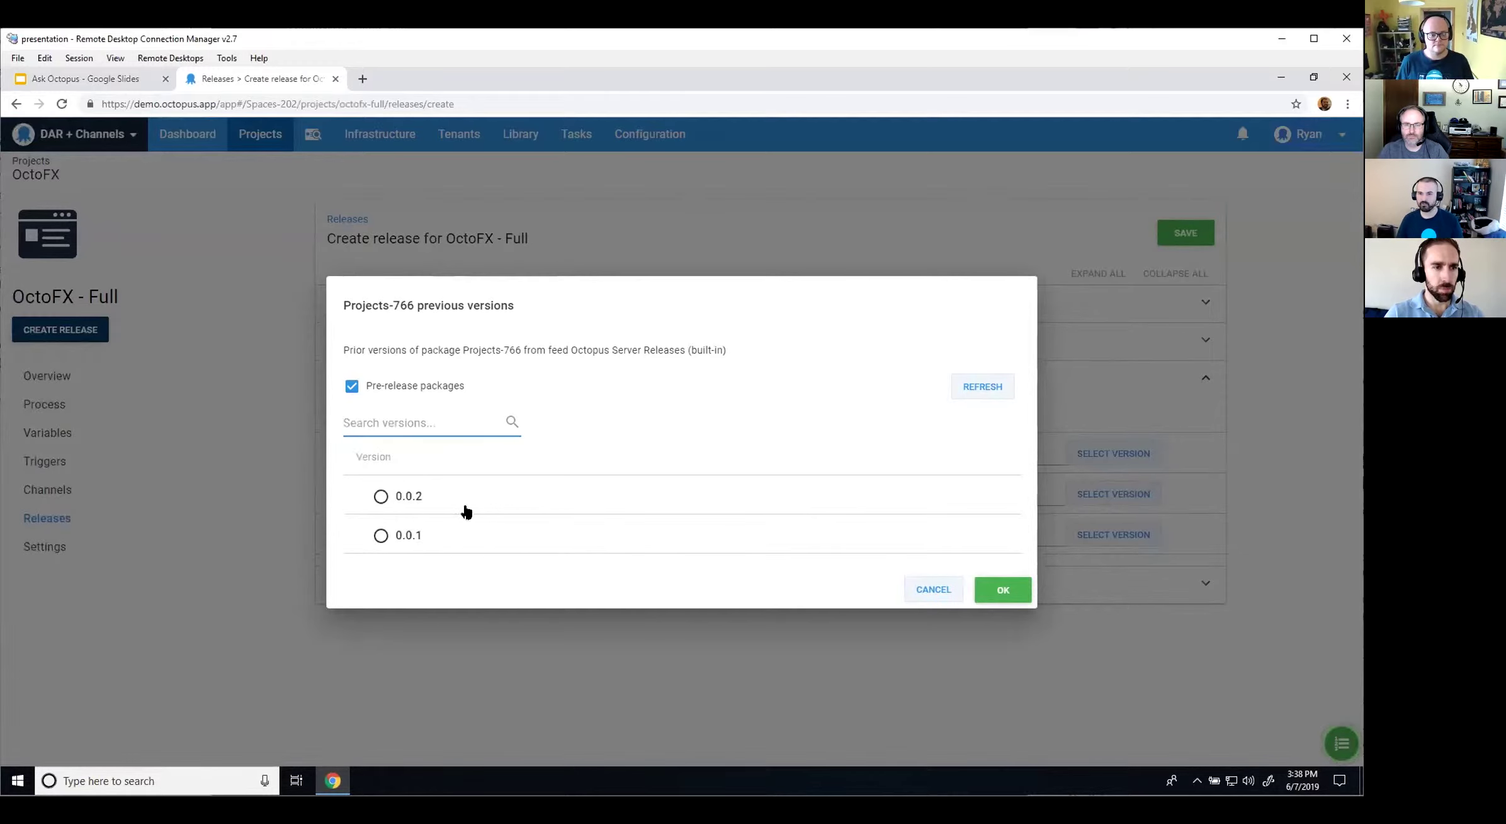
{"action": "left_click", "coordinate": [934, 589]}
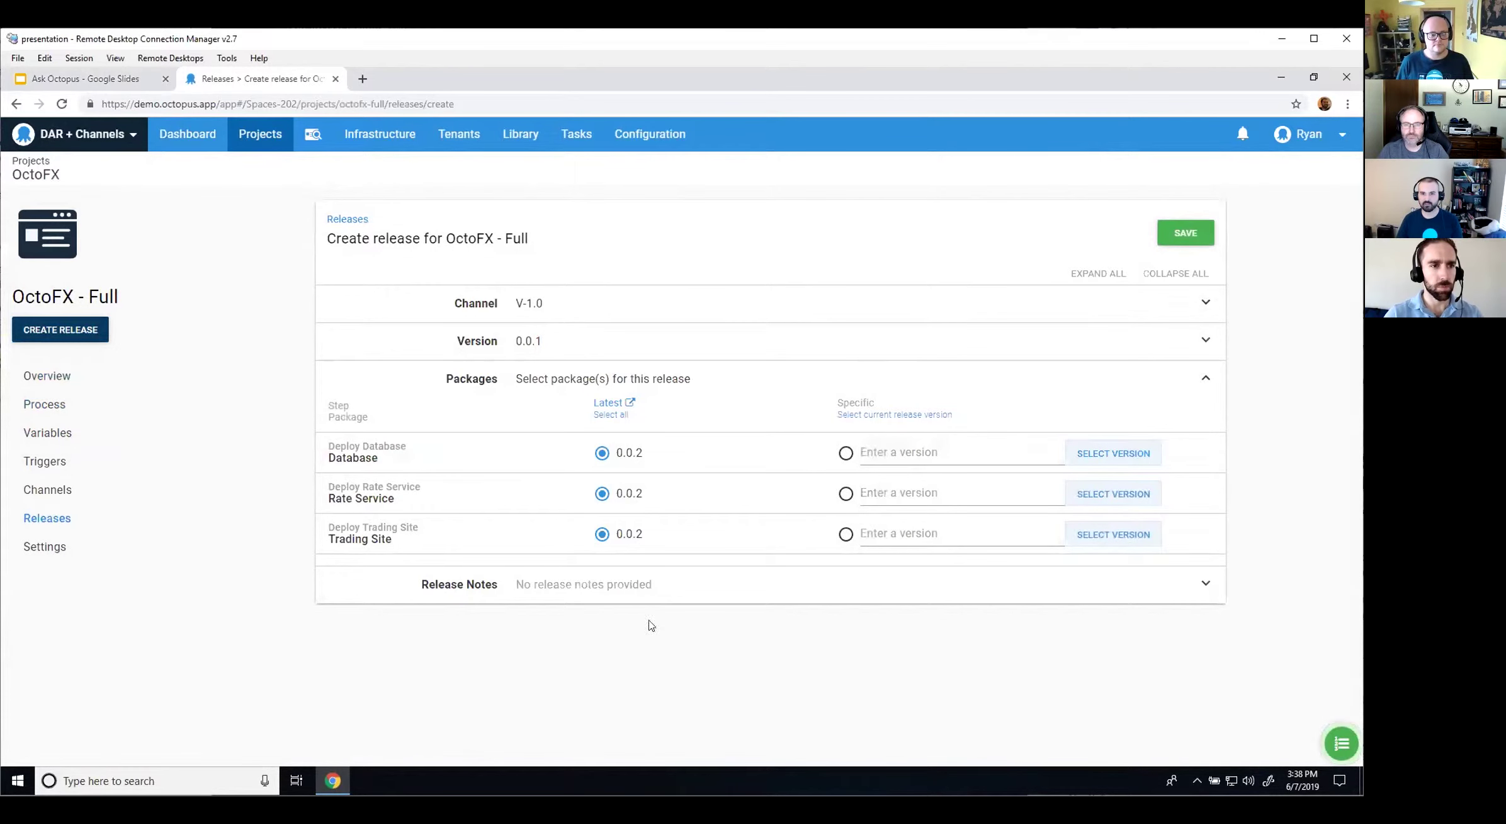
Step: Try the V-2.0 channel with Database version 0.0.1 in the OctoFX - Full release draft, and discard the draft
{"action": "left_click", "coordinate": [522, 343]}
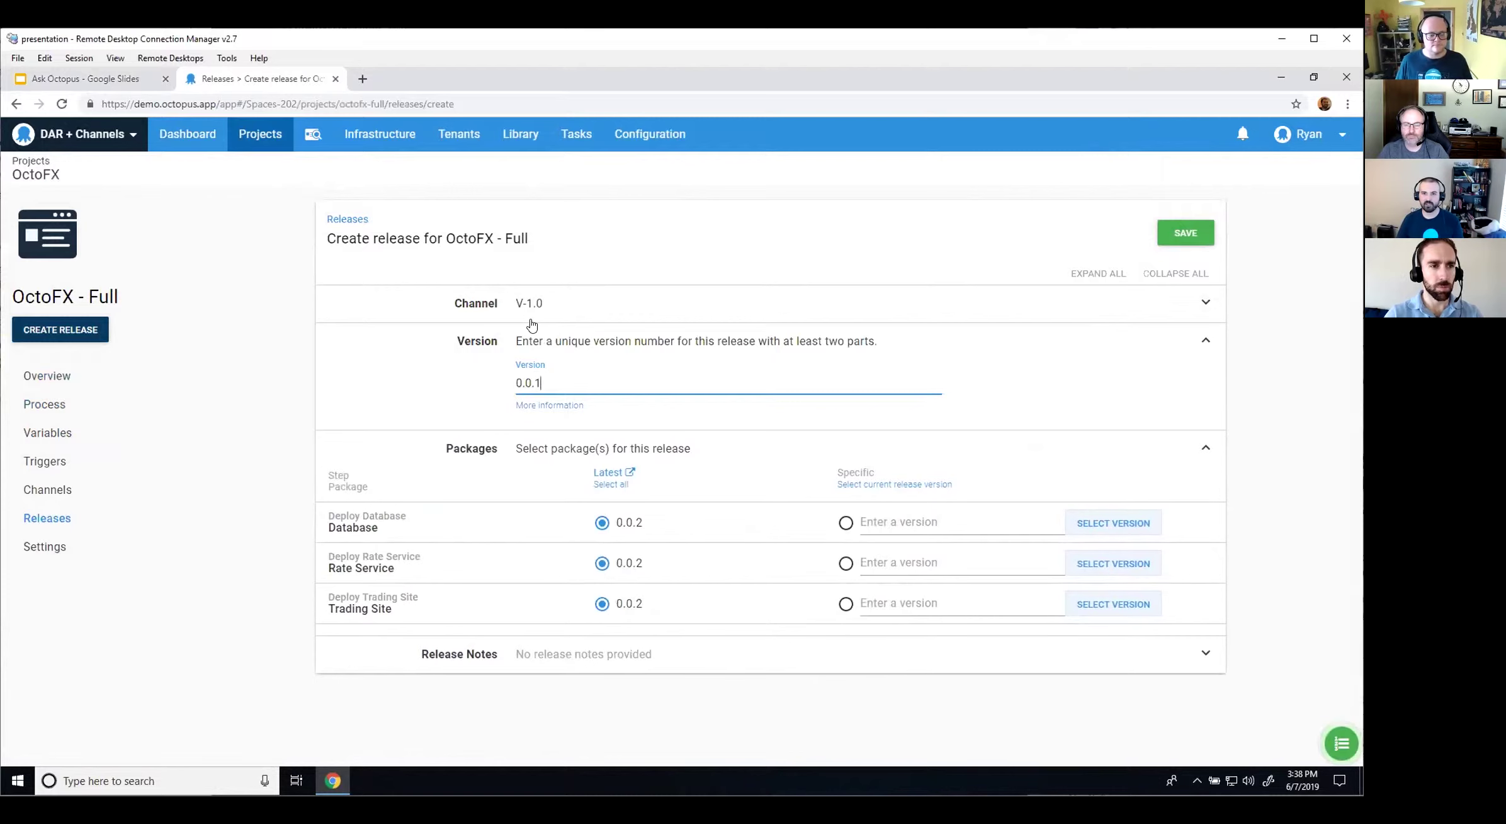
{"action": "left_click", "coordinate": [530, 312]}
{"action": "left_click", "coordinate": [534, 338]}
{"action": "left_click", "coordinate": [592, 363]}
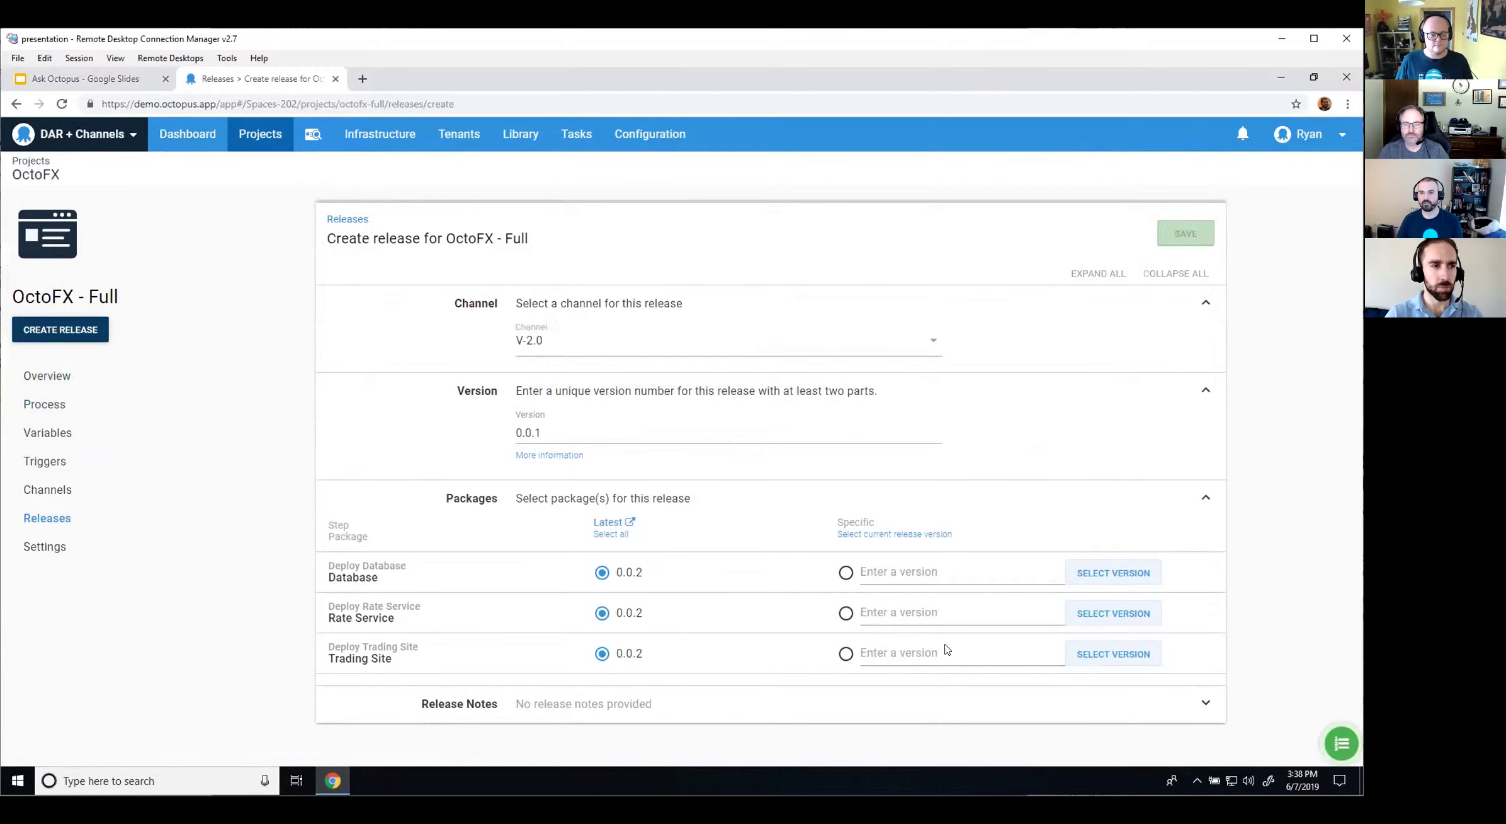
{"action": "left_click", "coordinate": [1106, 570]}
{"action": "left_click", "coordinate": [407, 537]}
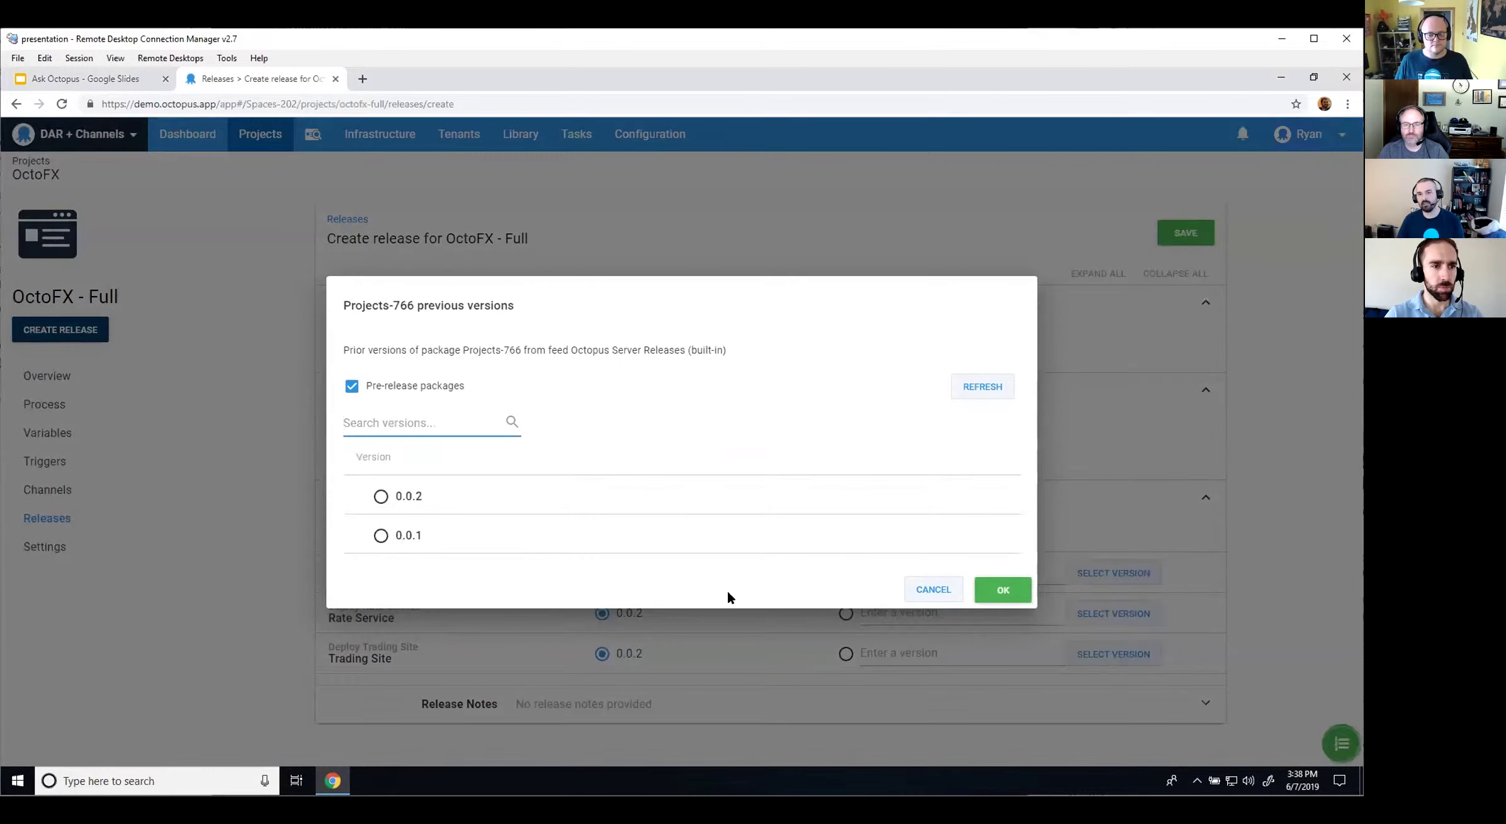
{"action": "left_click", "coordinate": [1001, 589]}
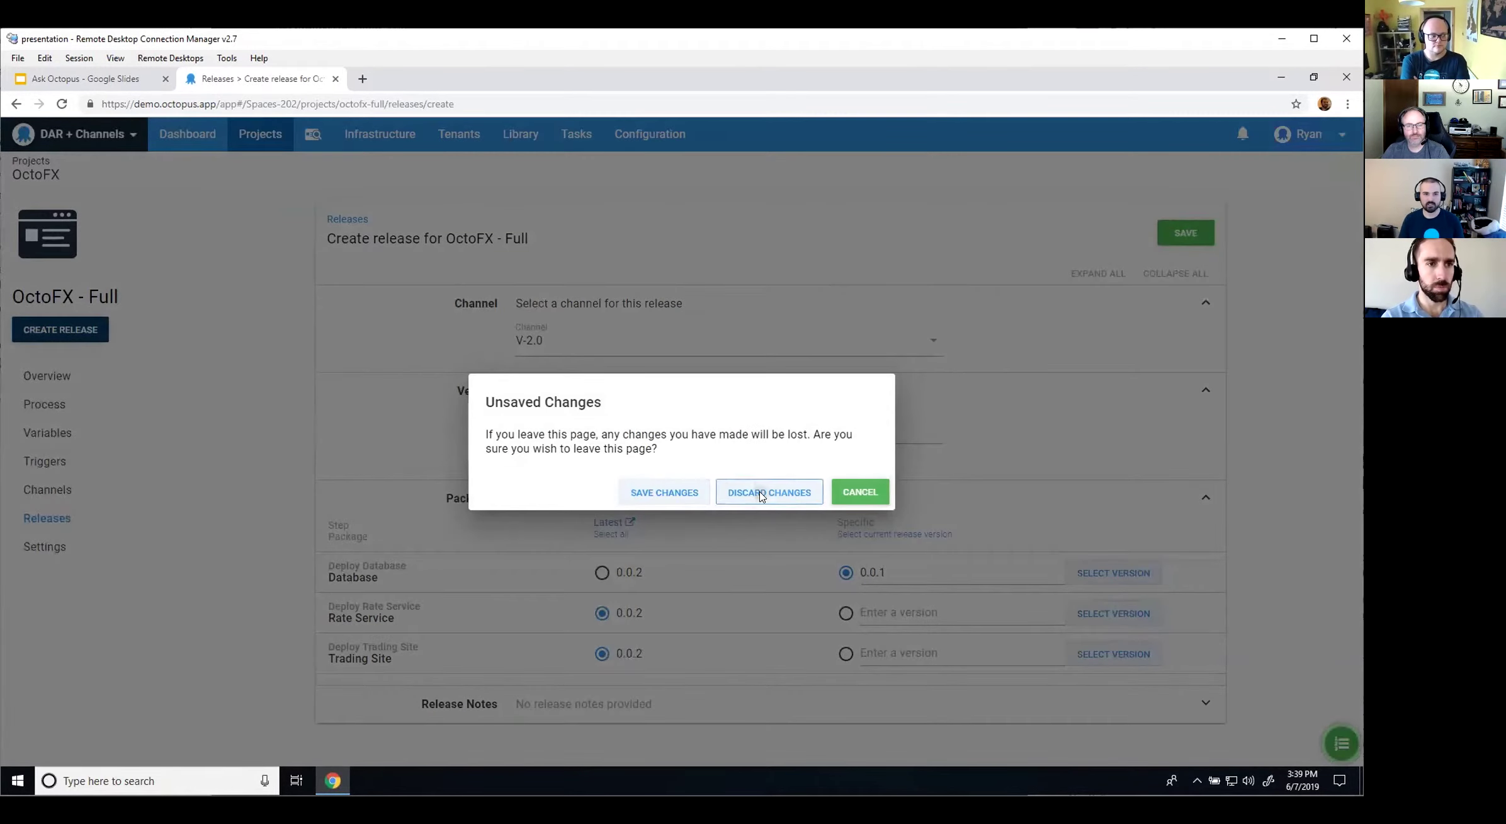
{"action": "left_click", "coordinate": [770, 492]}
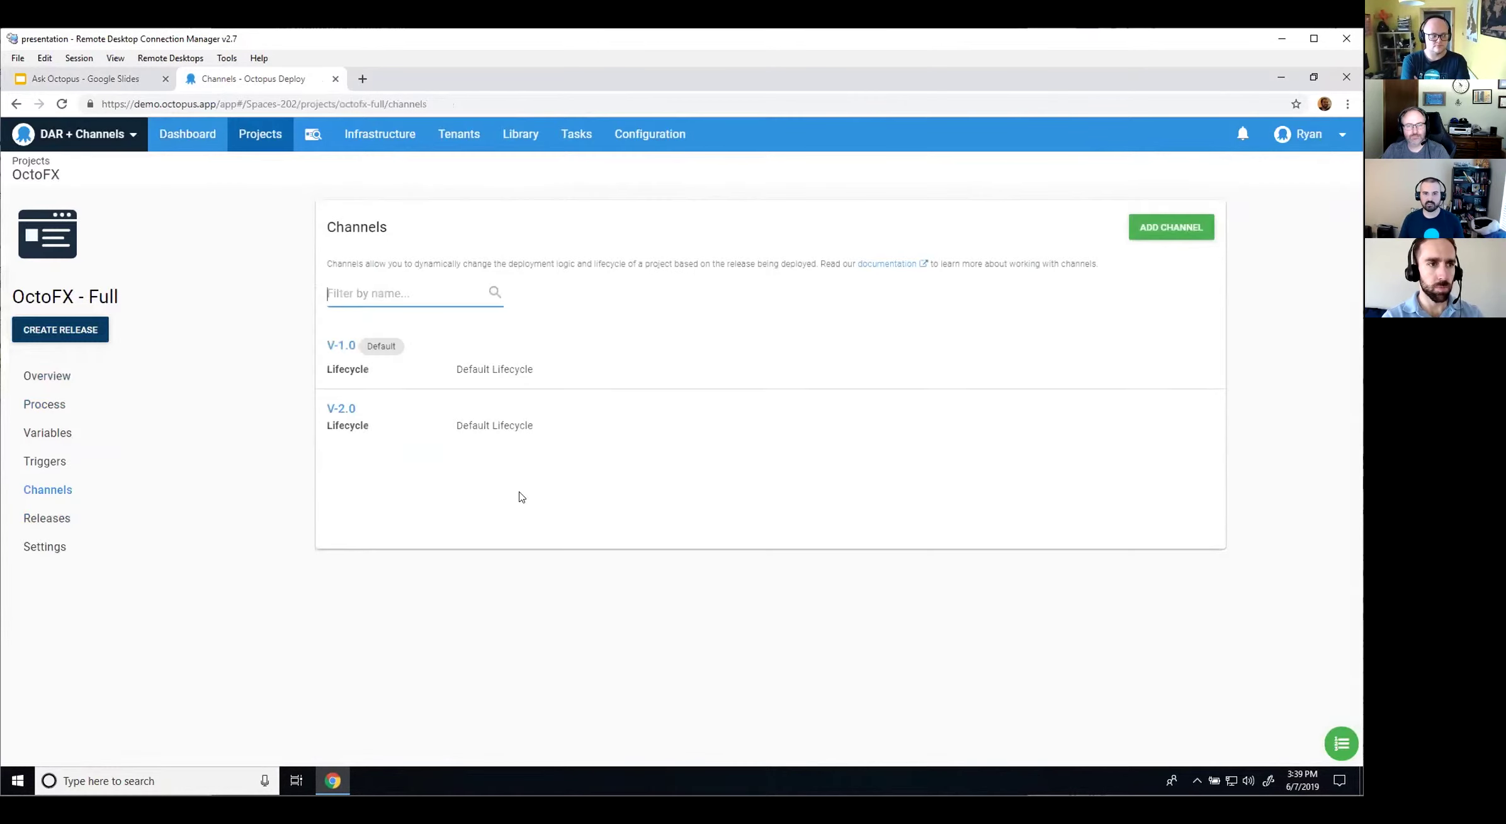
Step: Add a version rule for the Deploy Database package step to OctoFX - Full's V-2.0 channel and return to the dashboard
{"action": "left_click", "coordinate": [393, 424]}
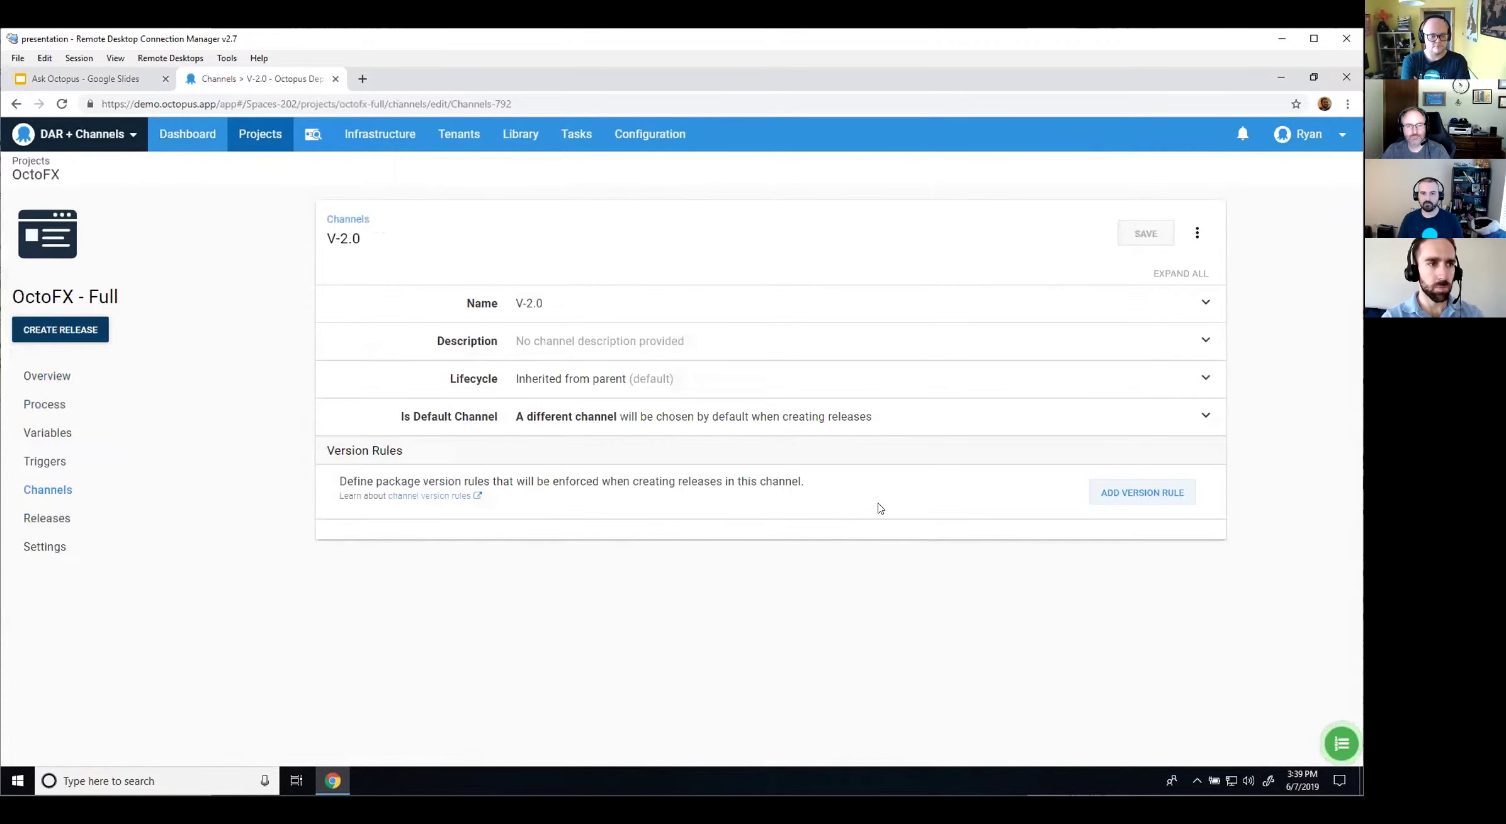
{"action": "left_click", "coordinate": [1183, 497]}
{"action": "left_click", "coordinate": [581, 594]}
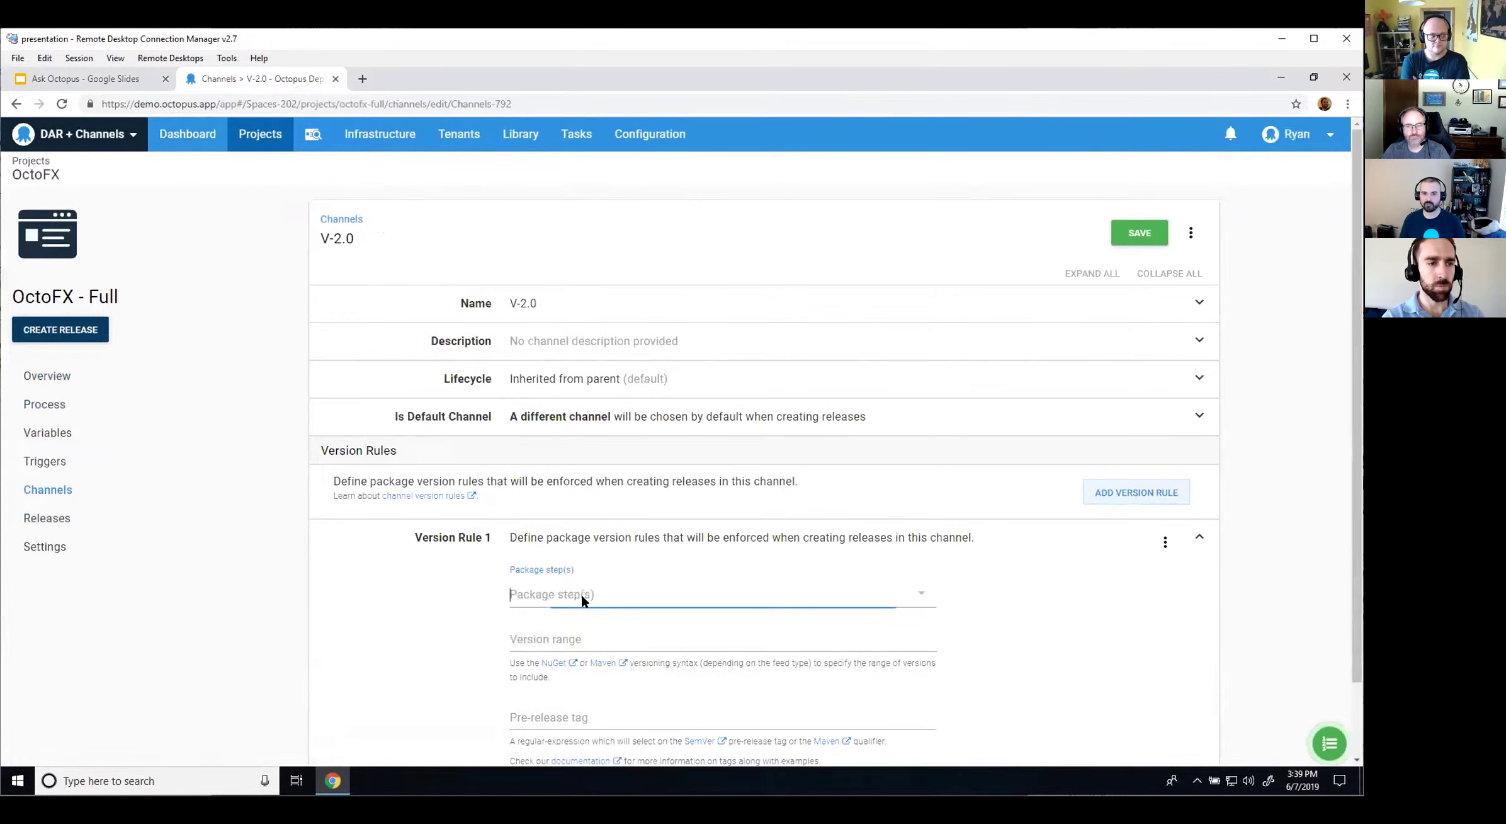
{"action": "left_click", "coordinate": [569, 630]}
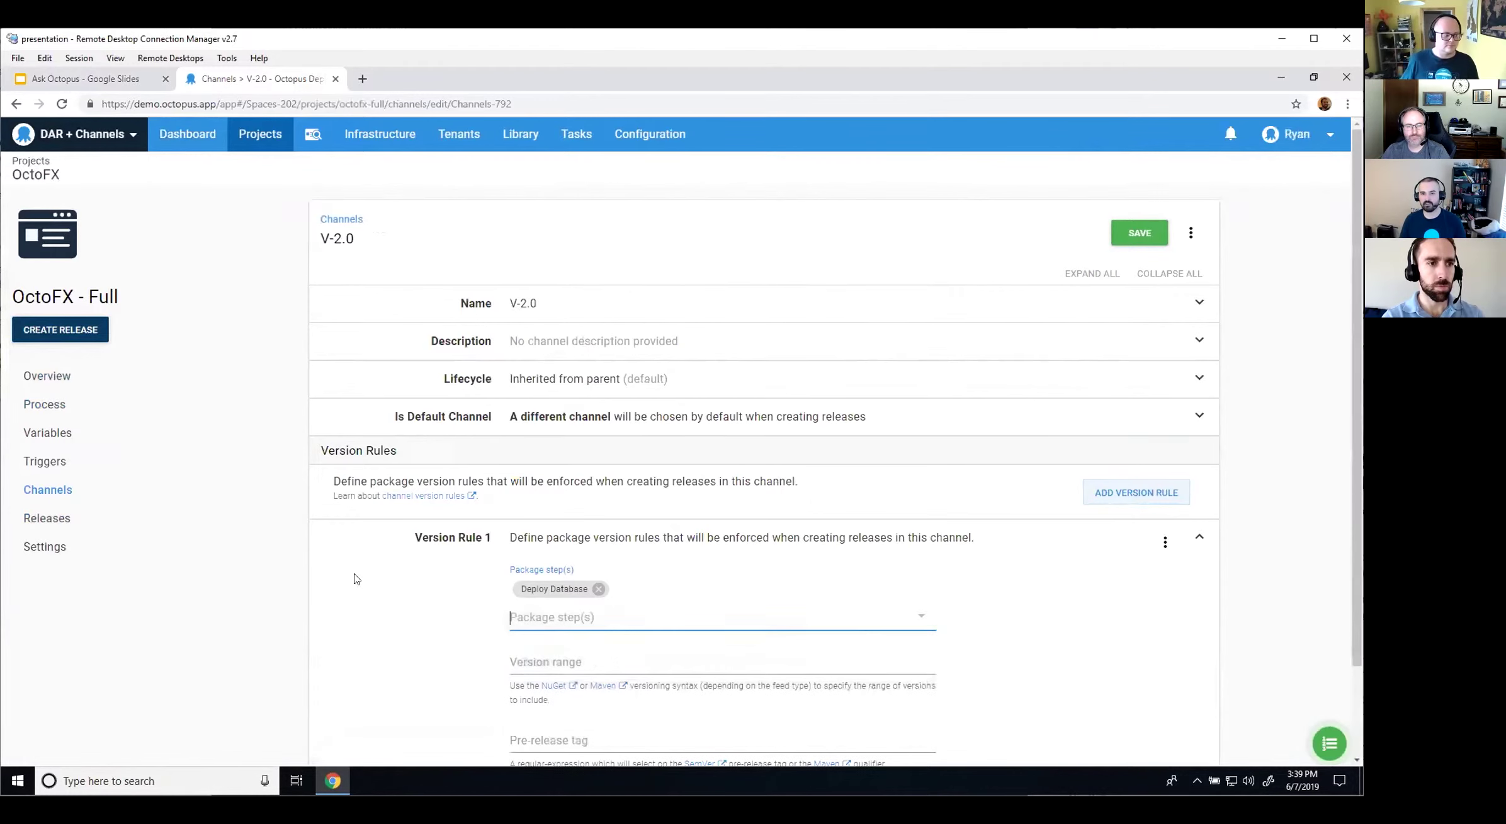
{"action": "scroll", "coordinate": [360, 578], "scroll_direction": "down", "scroll_amount": 1}
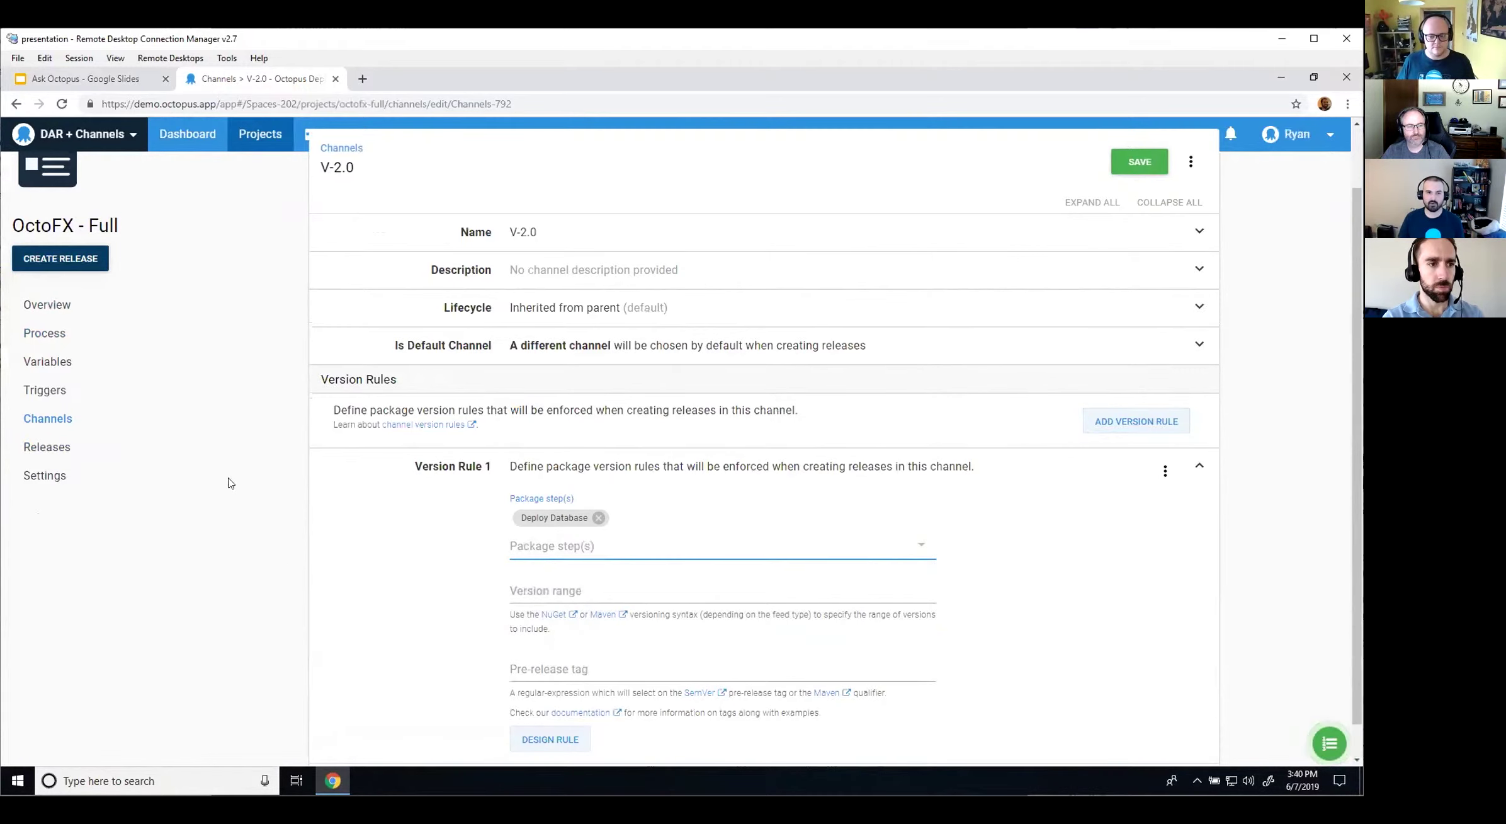
{"action": "scroll", "coordinate": [224, 428], "scroll_direction": "up", "scroll_amount": 1}
{"action": "left_click", "coordinate": [195, 140]}
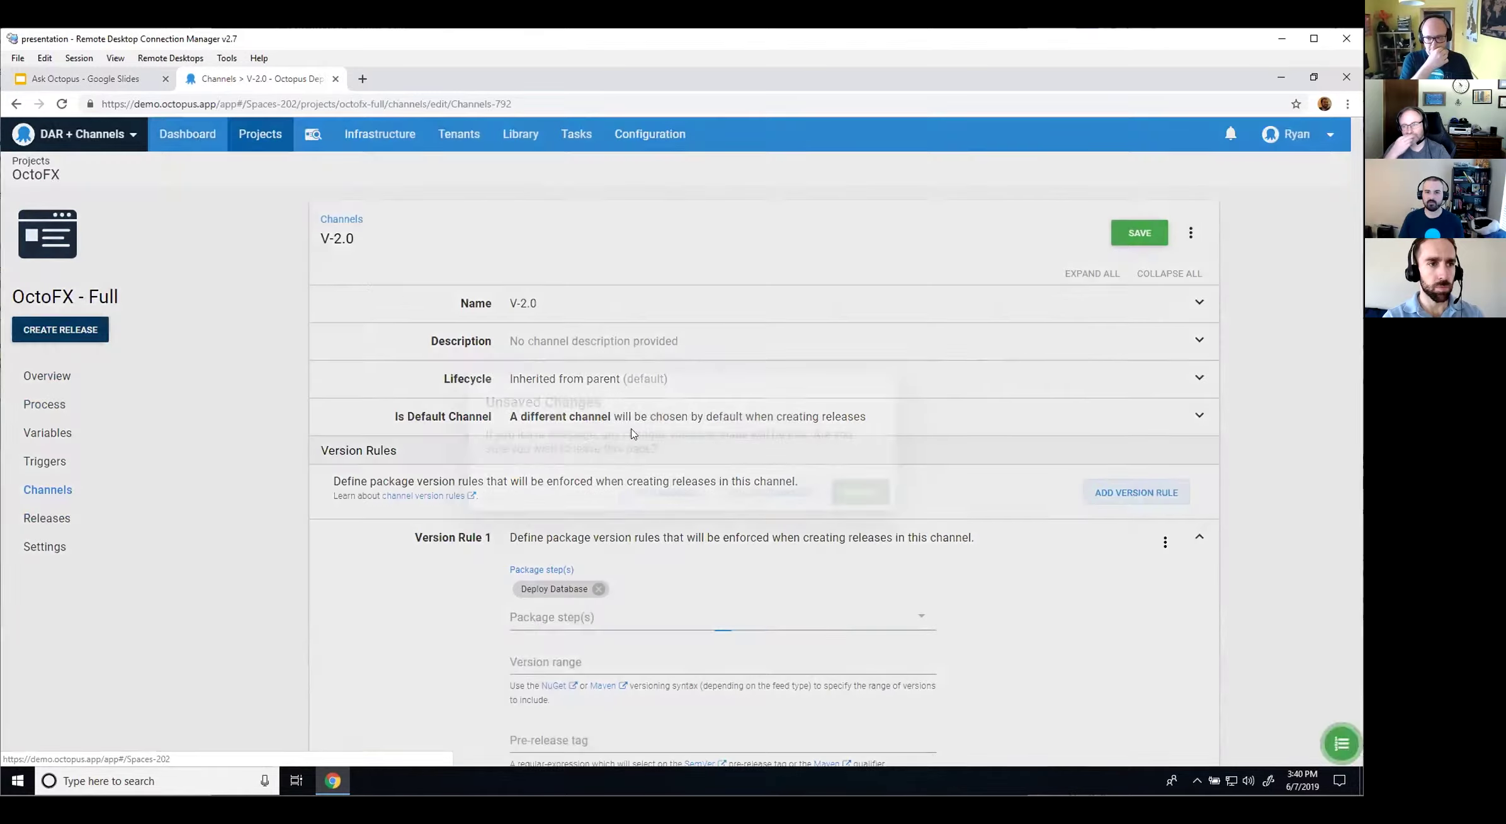
{"action": "left_click", "coordinate": [683, 486]}
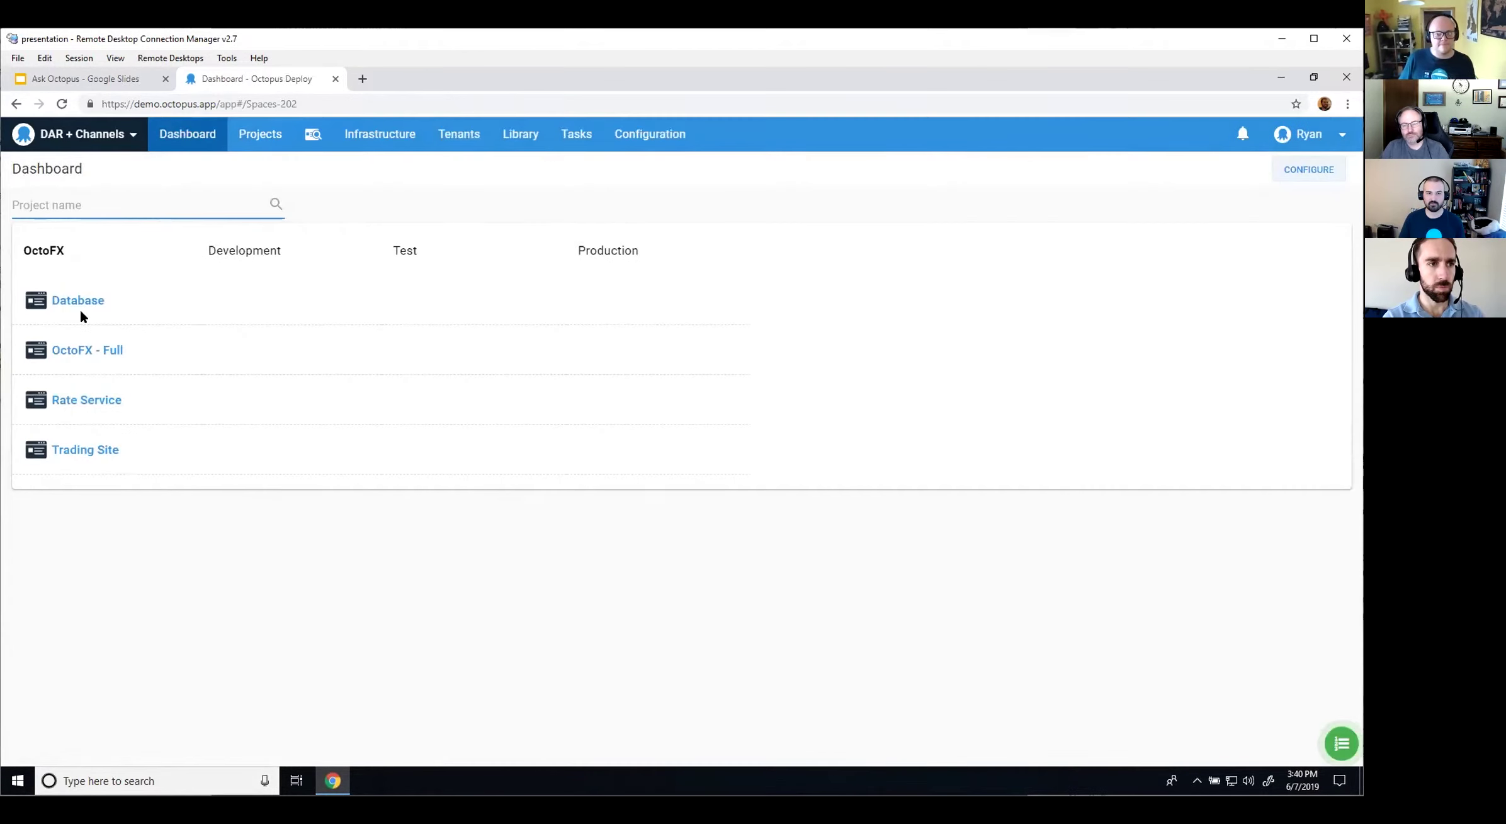
Step: Open the release versioning template for editing in the Database project's settings
{"action": "left_click", "coordinate": [78, 301]}
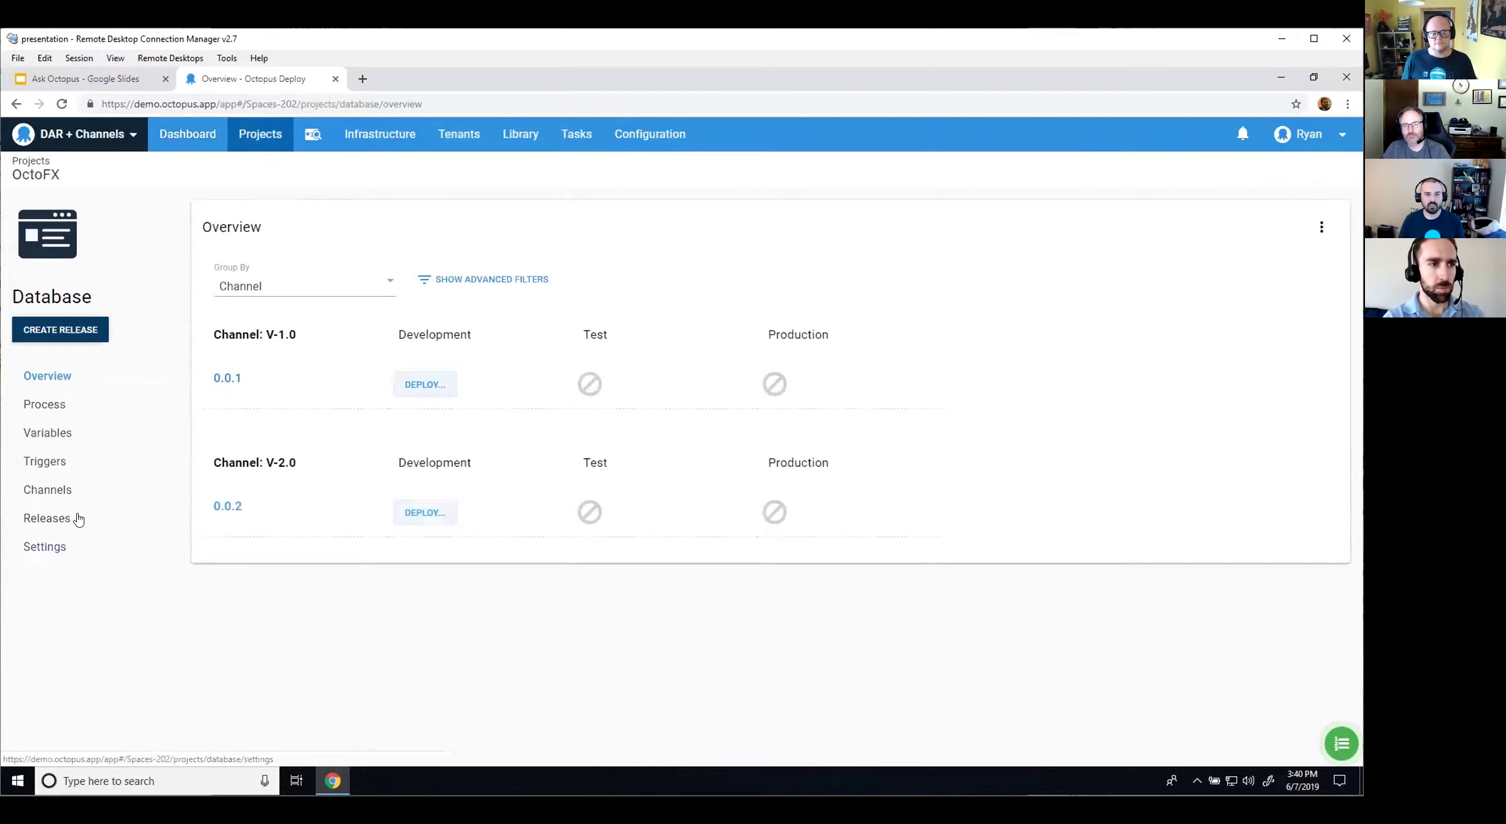
{"action": "left_click", "coordinate": [62, 546]}
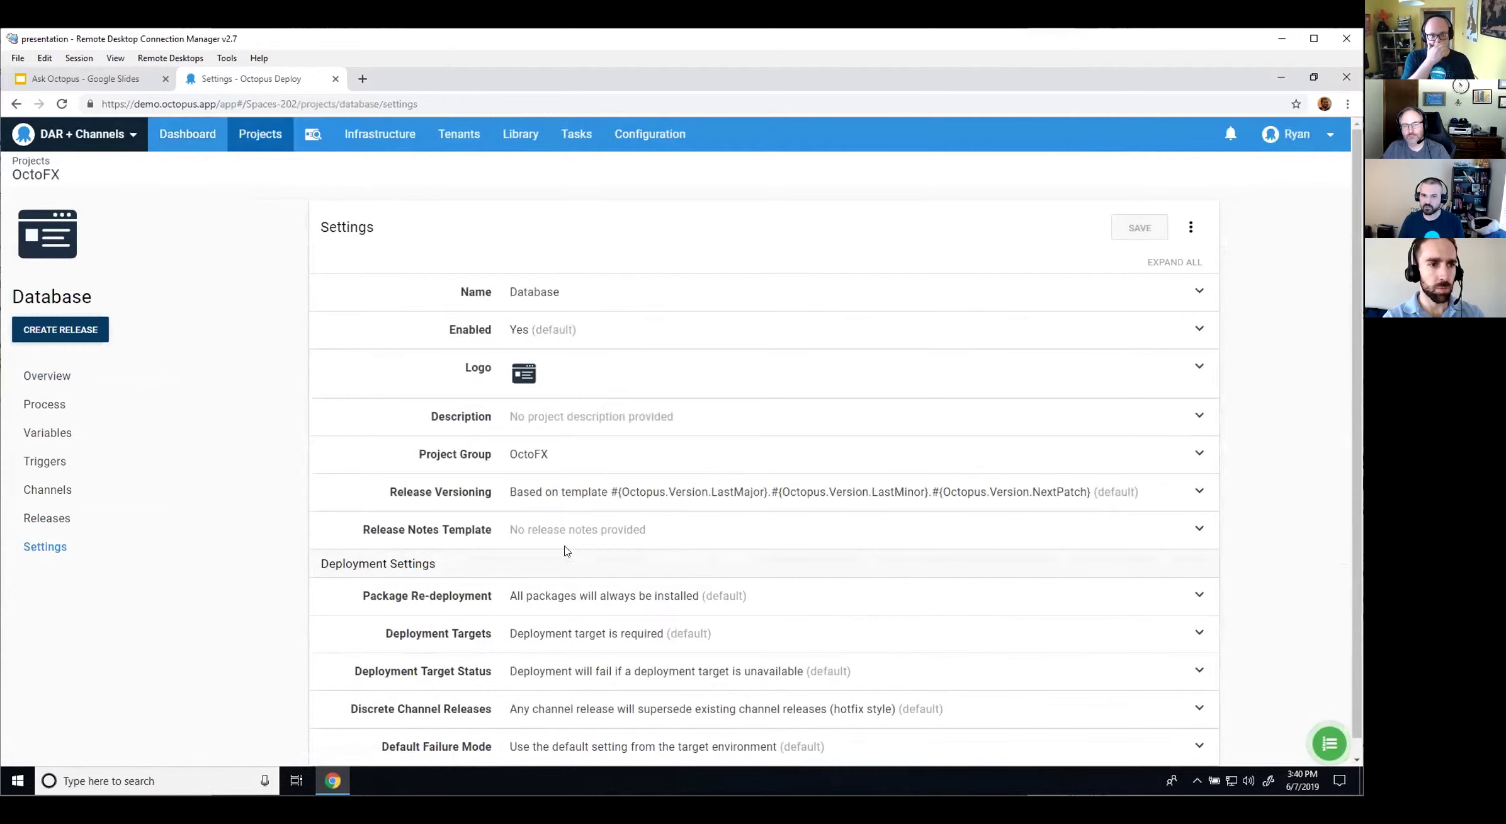
{"action": "scroll", "coordinate": [532, 516], "scroll_direction": "down", "scroll_amount": 1}
{"action": "left_click", "coordinate": [1150, 480]}
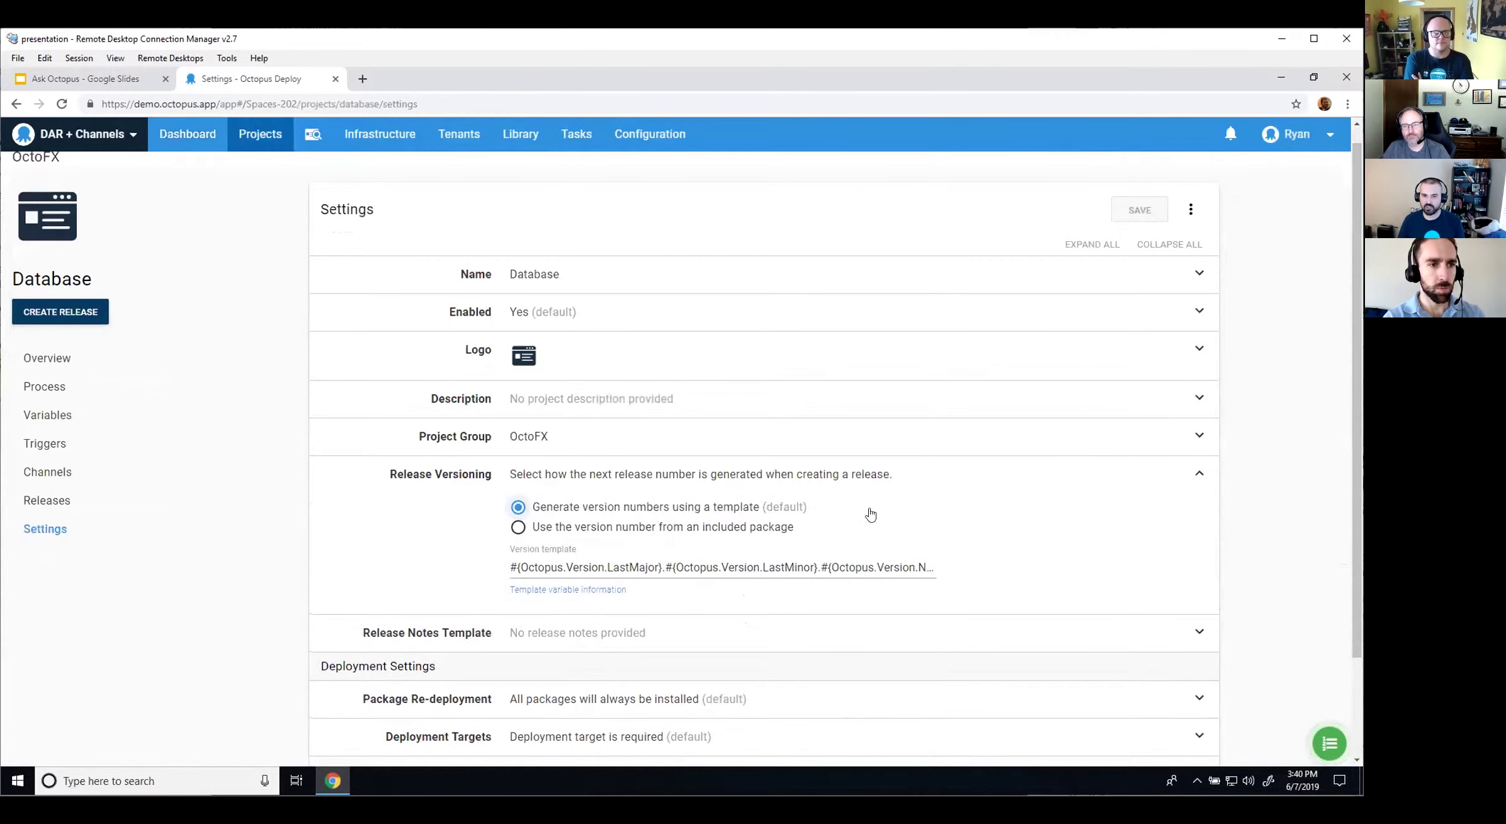
{"action": "left_click", "coordinate": [620, 568]}
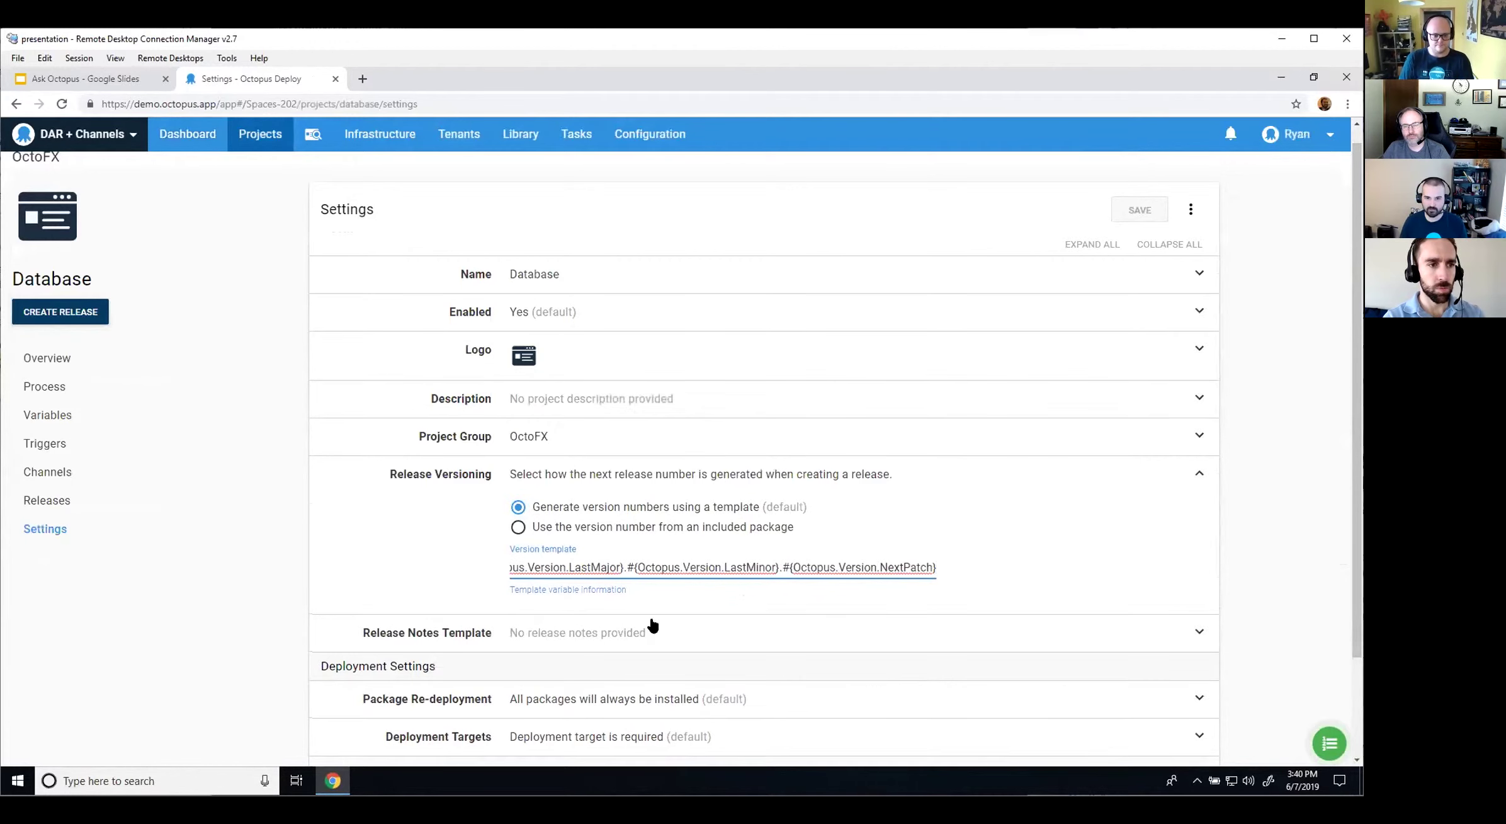
Step: Review the template variable information for channel-related variables usable in release version numbers
{"action": "left_click", "coordinate": [596, 596]}
{"action": "scroll", "coordinate": [555, 484], "scroll_direction": "down", "scroll_amount": 3}
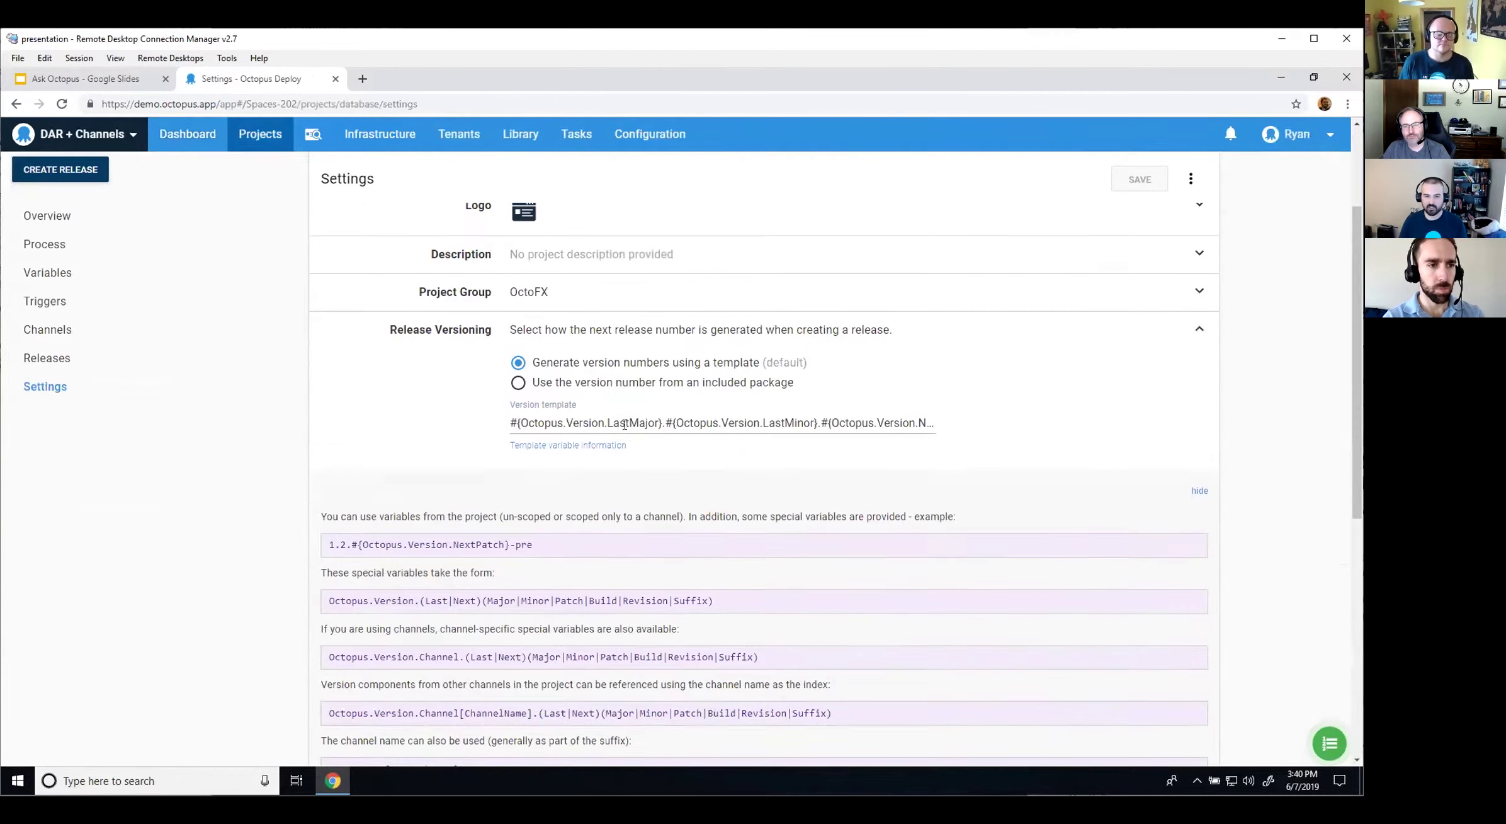
{"action": "scroll", "coordinate": [576, 549], "scroll_direction": "down", "scroll_amount": 1}
{"action": "scroll", "coordinate": [546, 369], "scroll_direction": "up", "scroll_amount": 1}
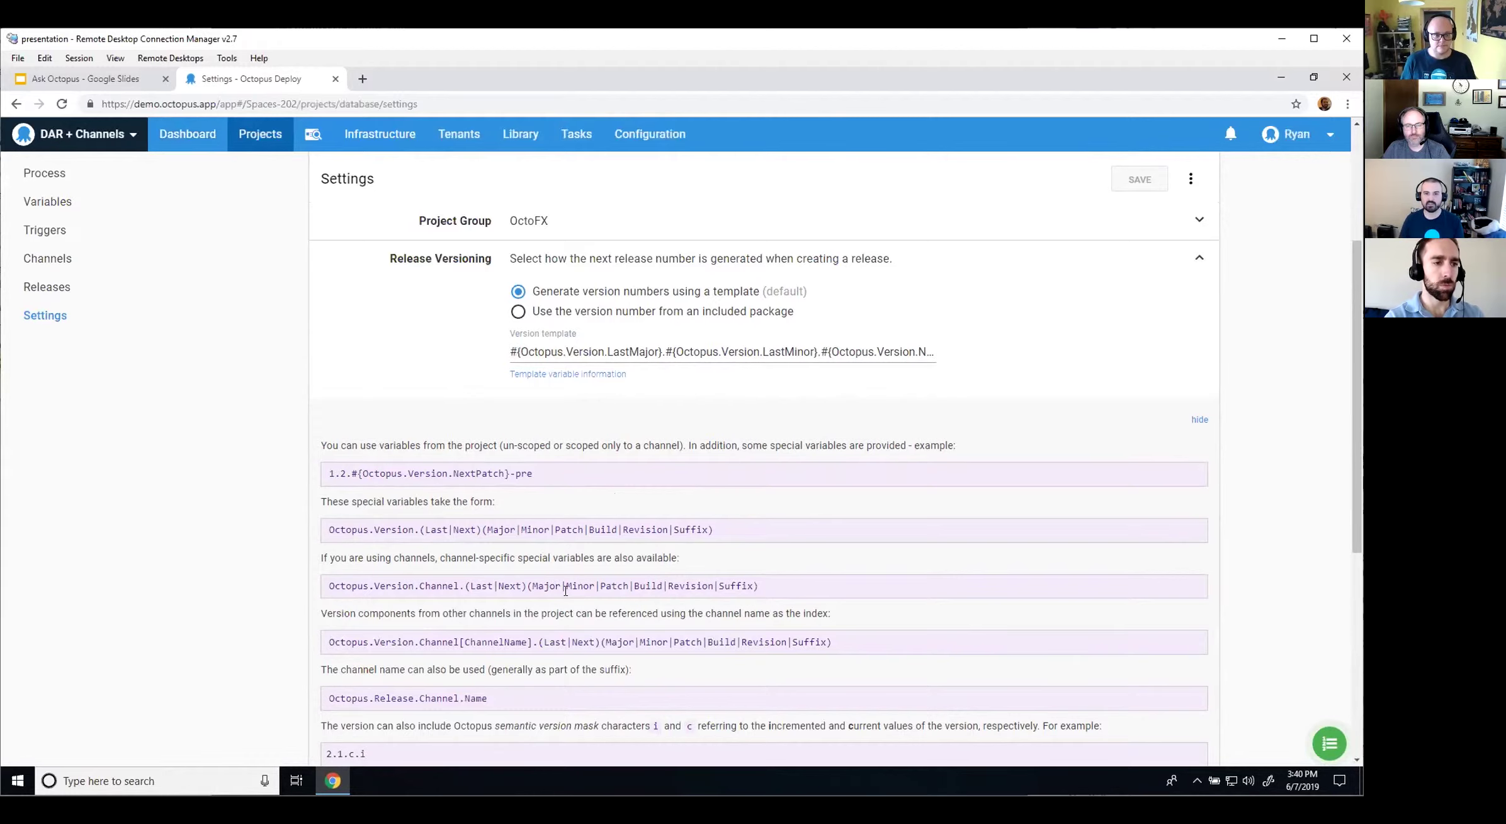
{"action": "scroll", "coordinate": [504, 589], "scroll_direction": "down", "scroll_amount": 2}
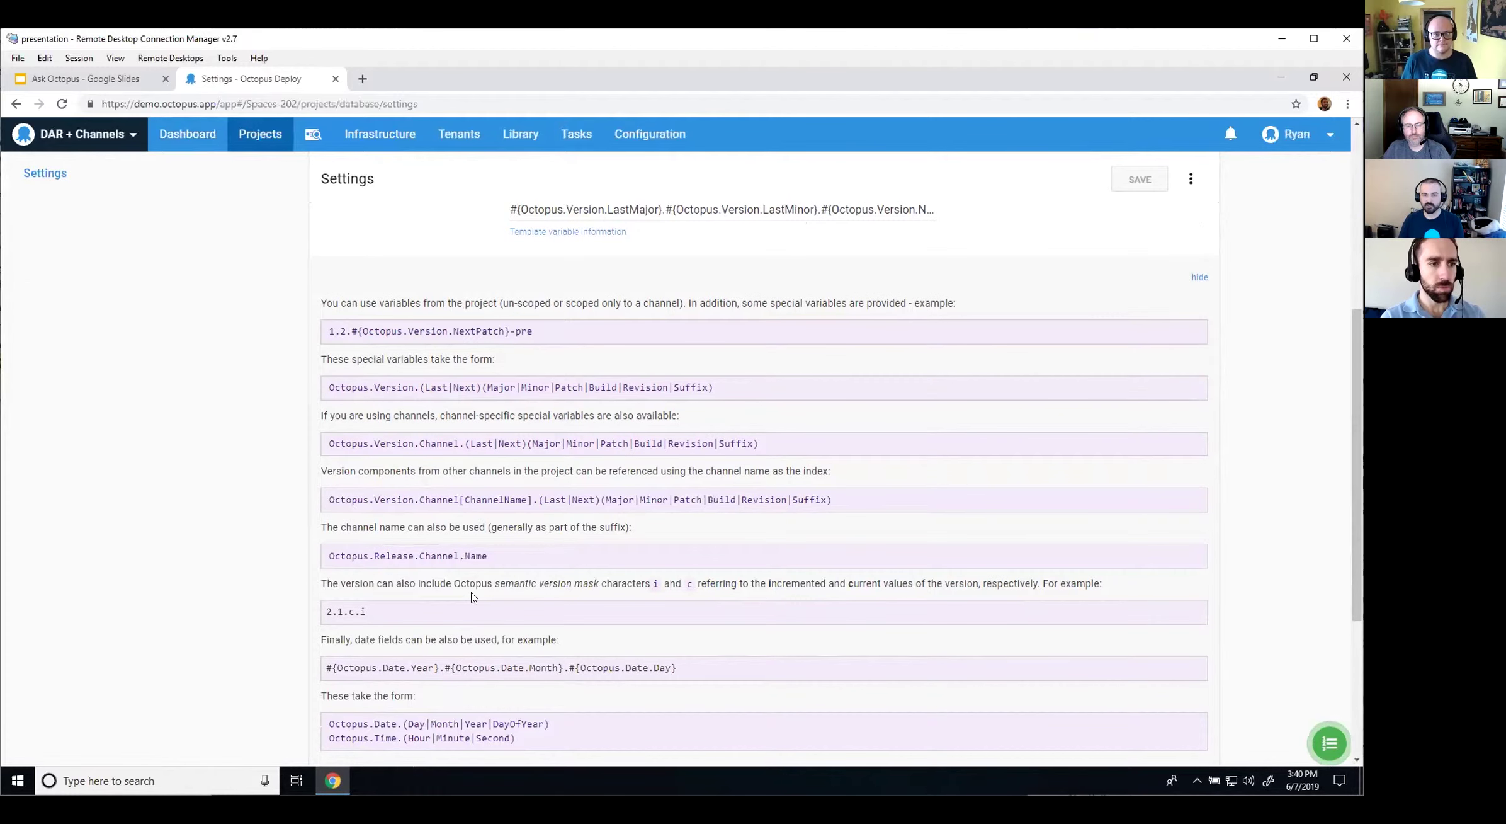
Step: Append the channel name suffix "-#{Octopus.Release.Channel.Name}" to the Database project's version template, copying the variable name from the reference
{"action": "left_click_drag", "start_coordinate": [494, 560], "coordinate": [327, 561]}
{"action": "key", "text": "ctrl+c"}
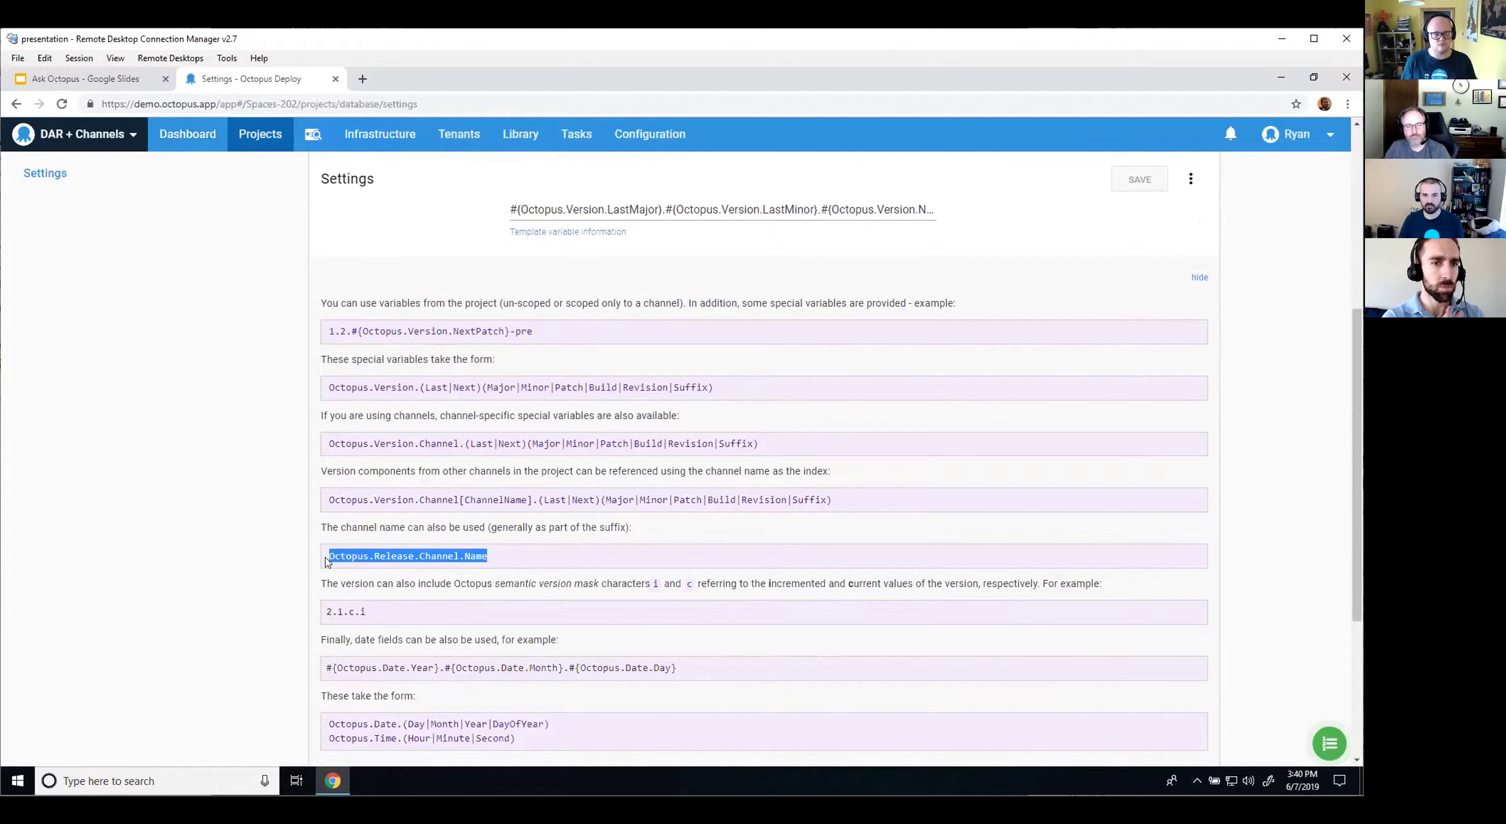
{"action": "scroll", "coordinate": [926, 451], "scroll_direction": "up", "scroll_amount": 2}
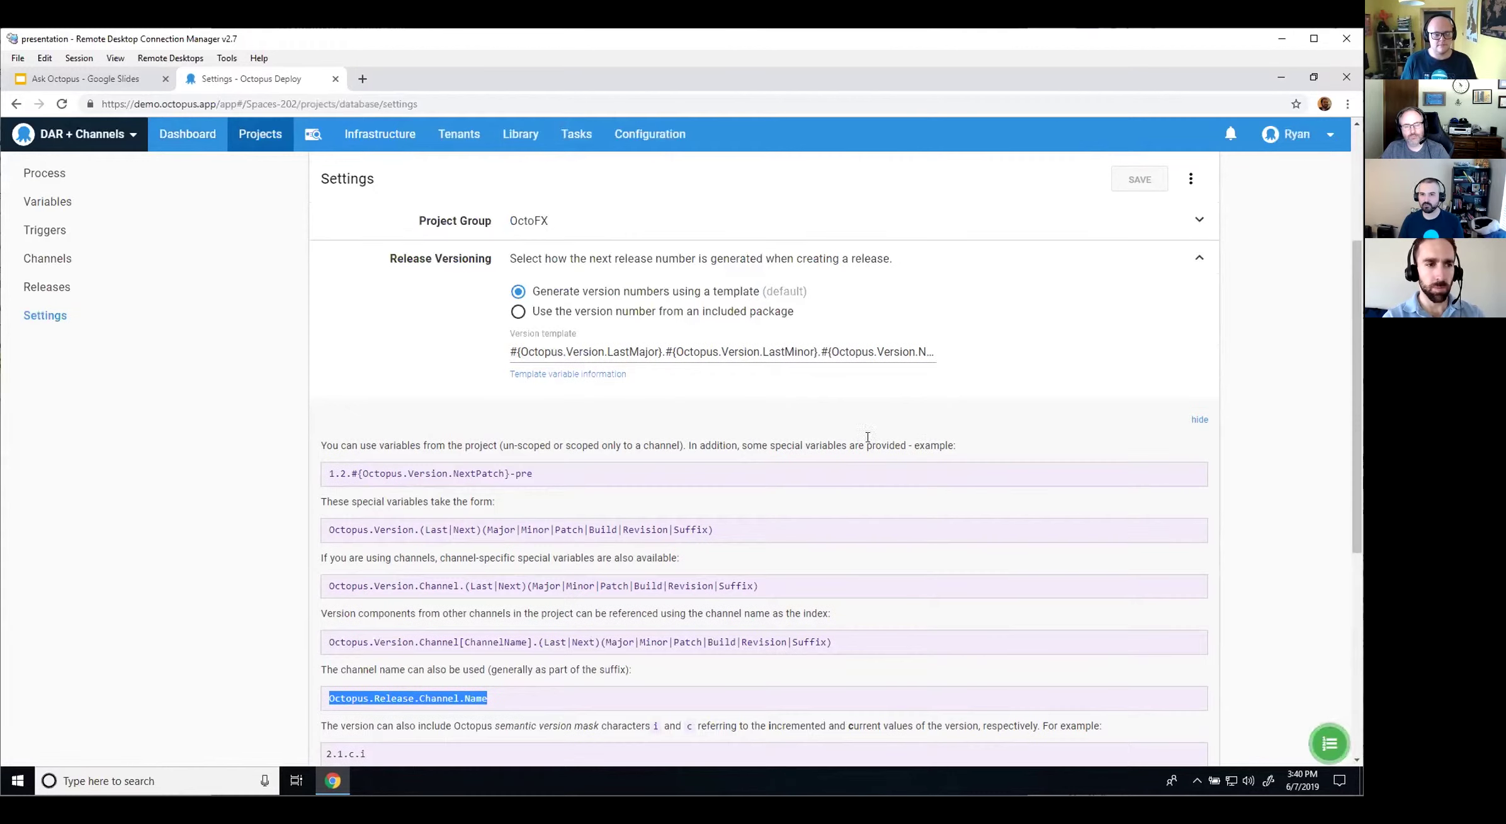
{"action": "left_click", "coordinate": [830, 351]}
{"action": "key", "text": "End"}
{"action": "type", "text": "-#{"}
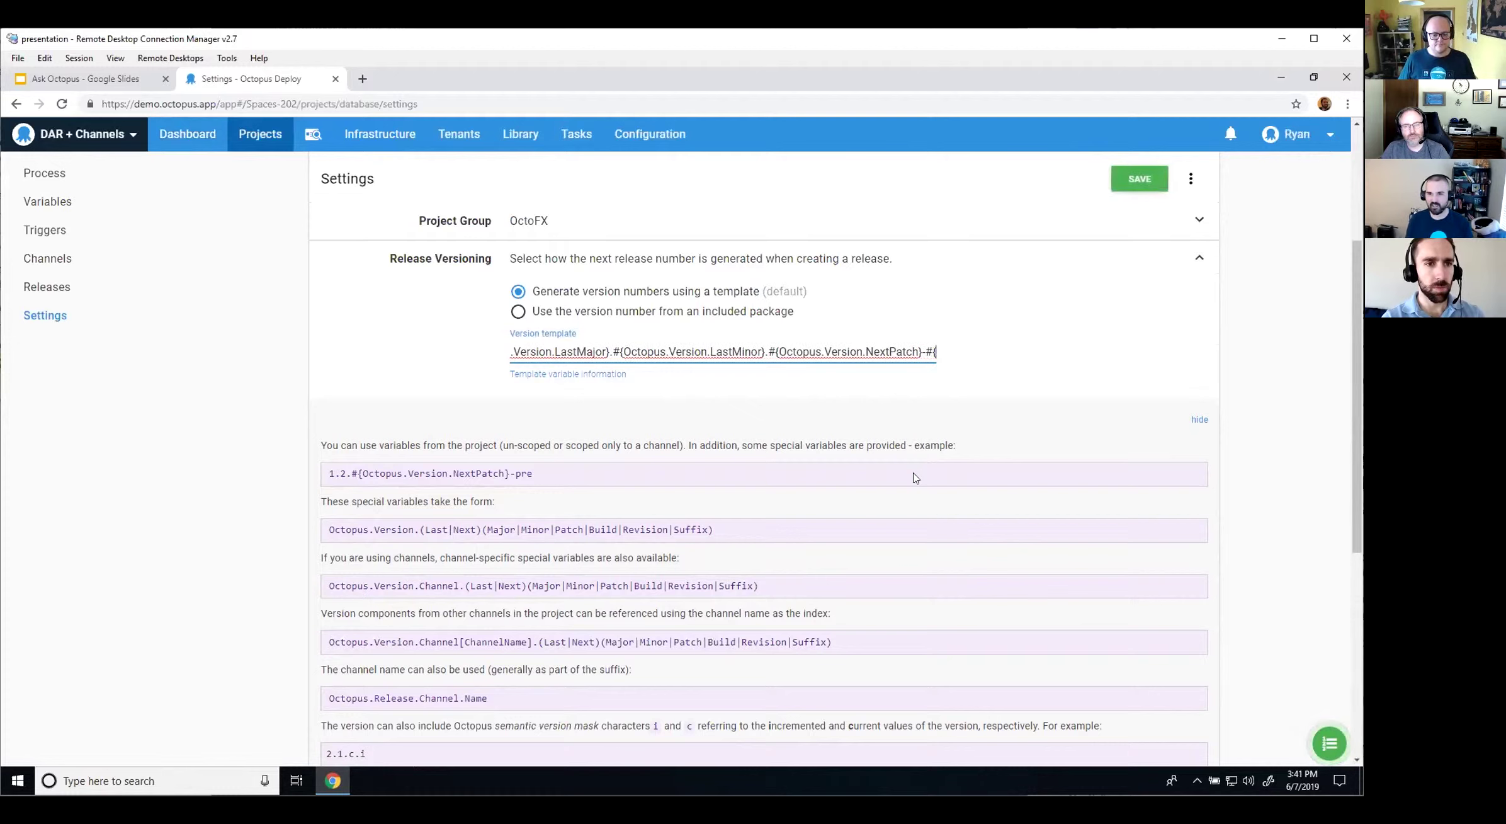
{"action": "key", "text": "ctrl+v"}
{"action": "type", "text": "}"}
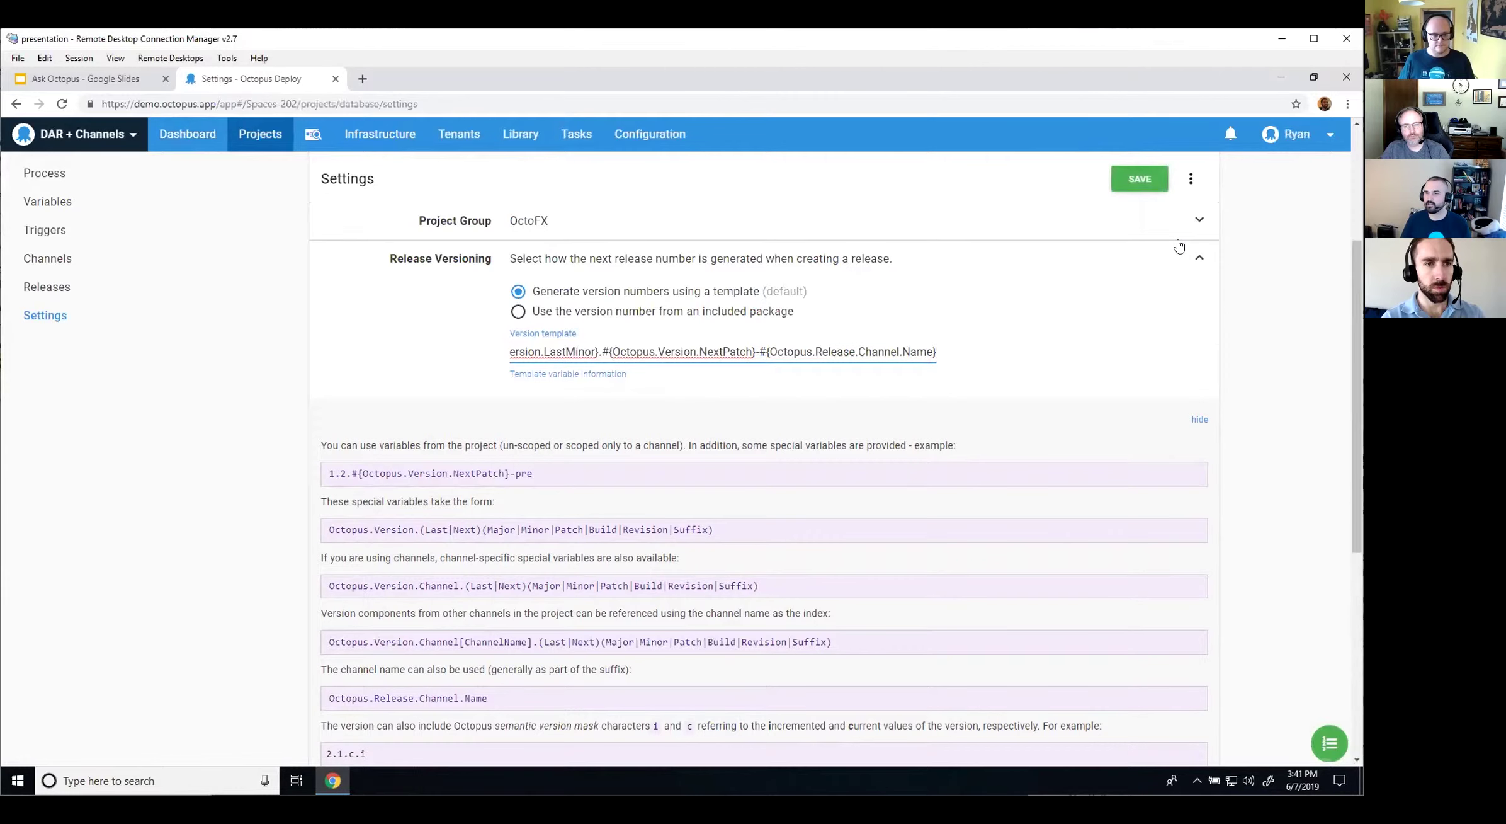
Step: Save the Database project's version template and start creating a release to check the generated version number
{"action": "left_click", "coordinate": [1139, 179]}
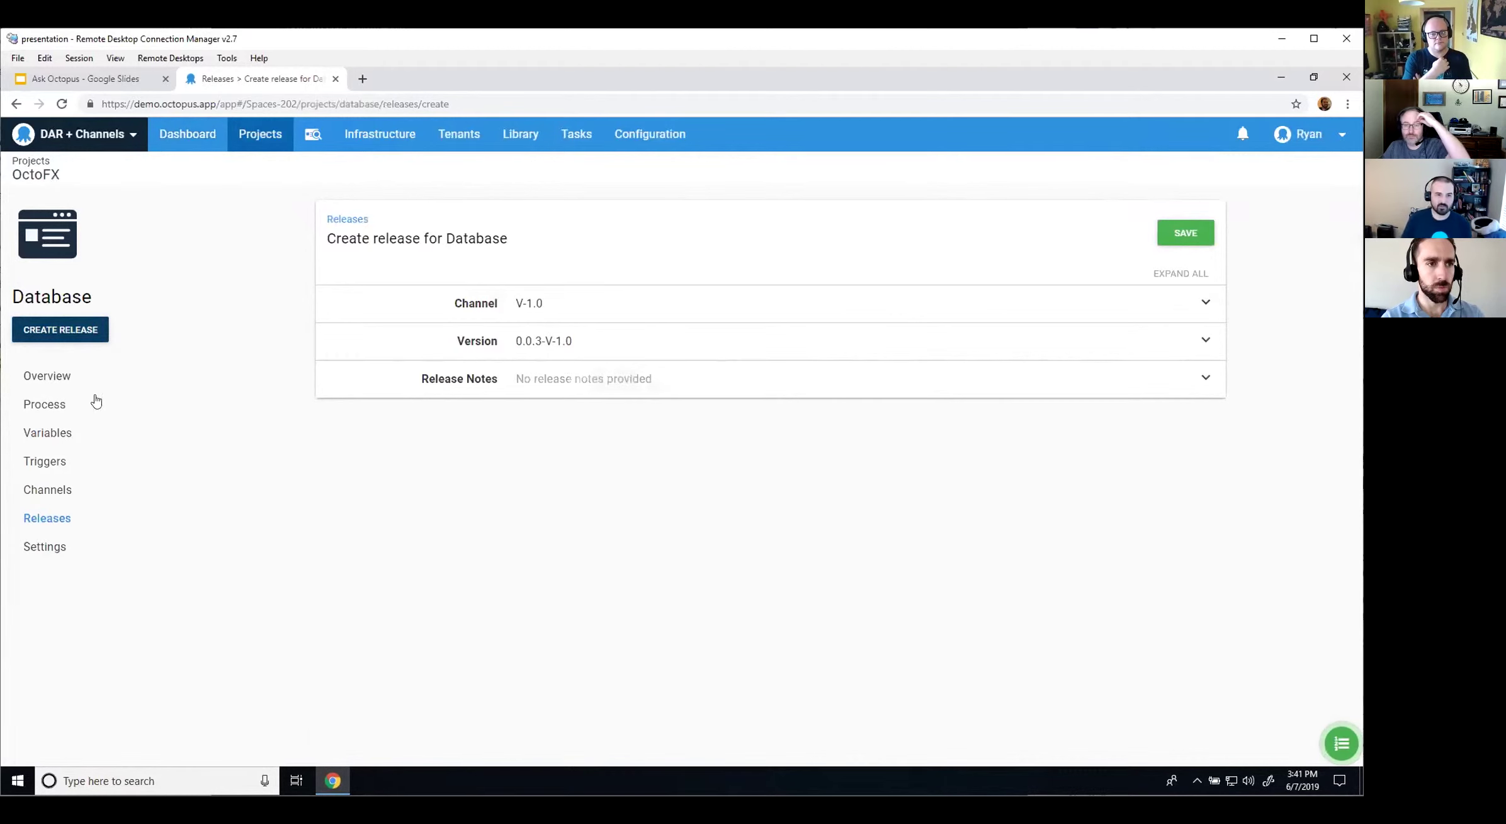
Step: Reopen the Database project's release versioning template and remove the closing brace after the Octopus.Release.Channel.Name variable
{"action": "left_click", "coordinate": [34, 546]}
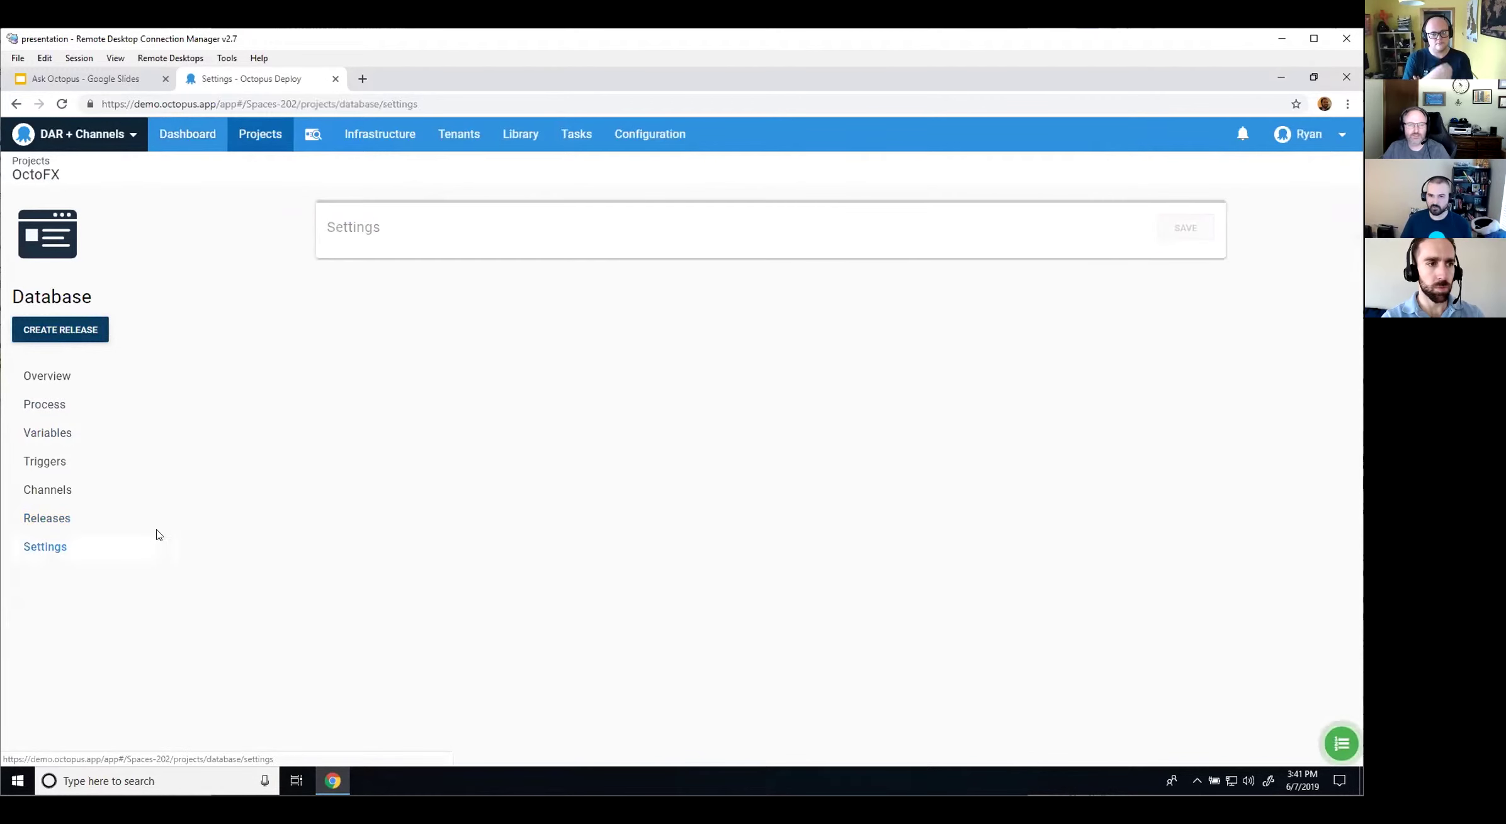
{"action": "scroll", "coordinate": [697, 526], "scroll_direction": "down", "scroll_amount": 1}
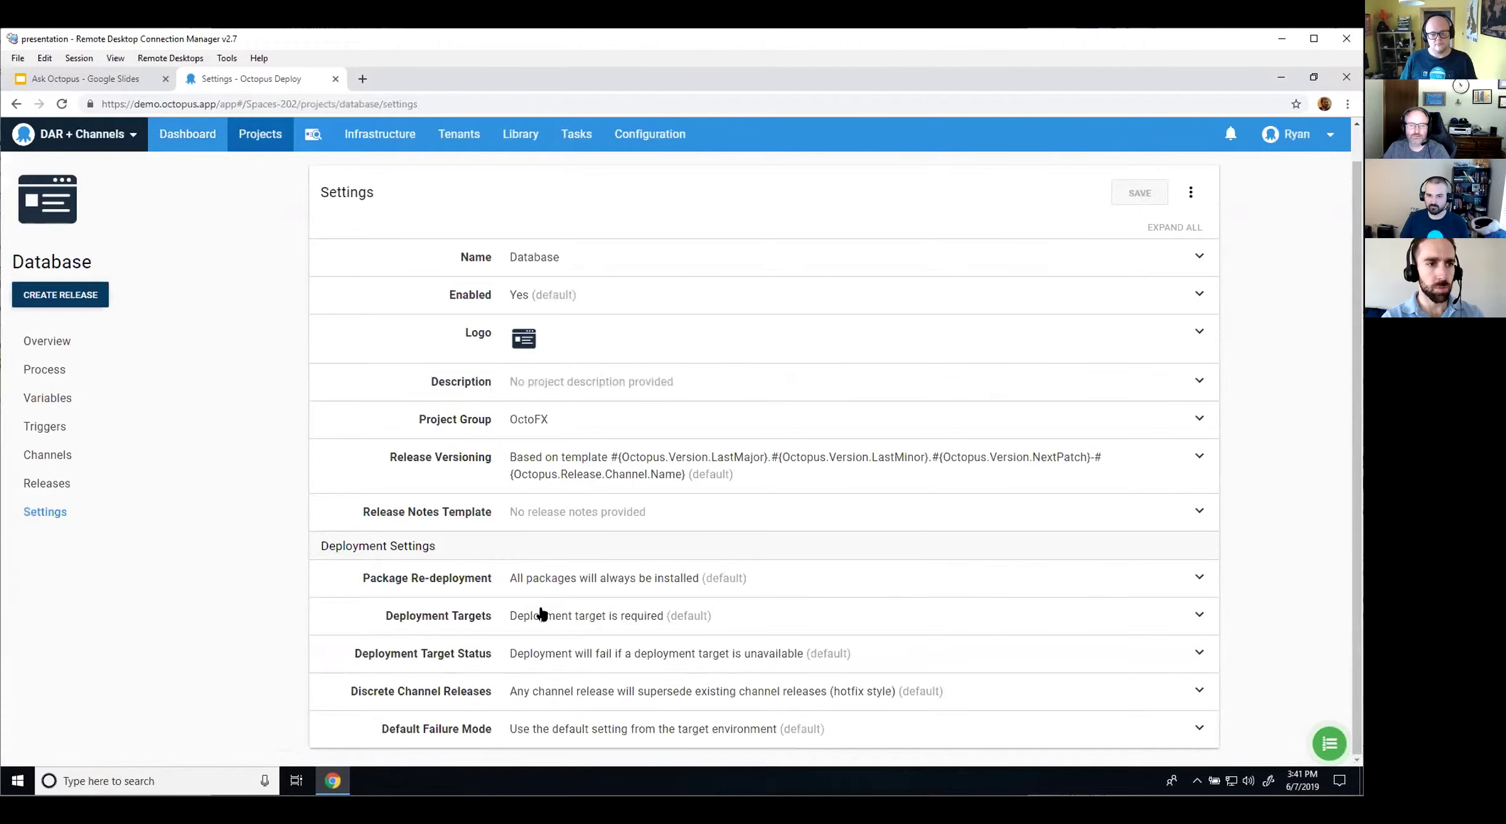
{"action": "left_click", "coordinate": [589, 478]}
{"action": "scroll", "coordinate": [710, 515], "scroll_direction": "down", "scroll_amount": 2}
{"action": "left_click", "coordinate": [729, 491]}
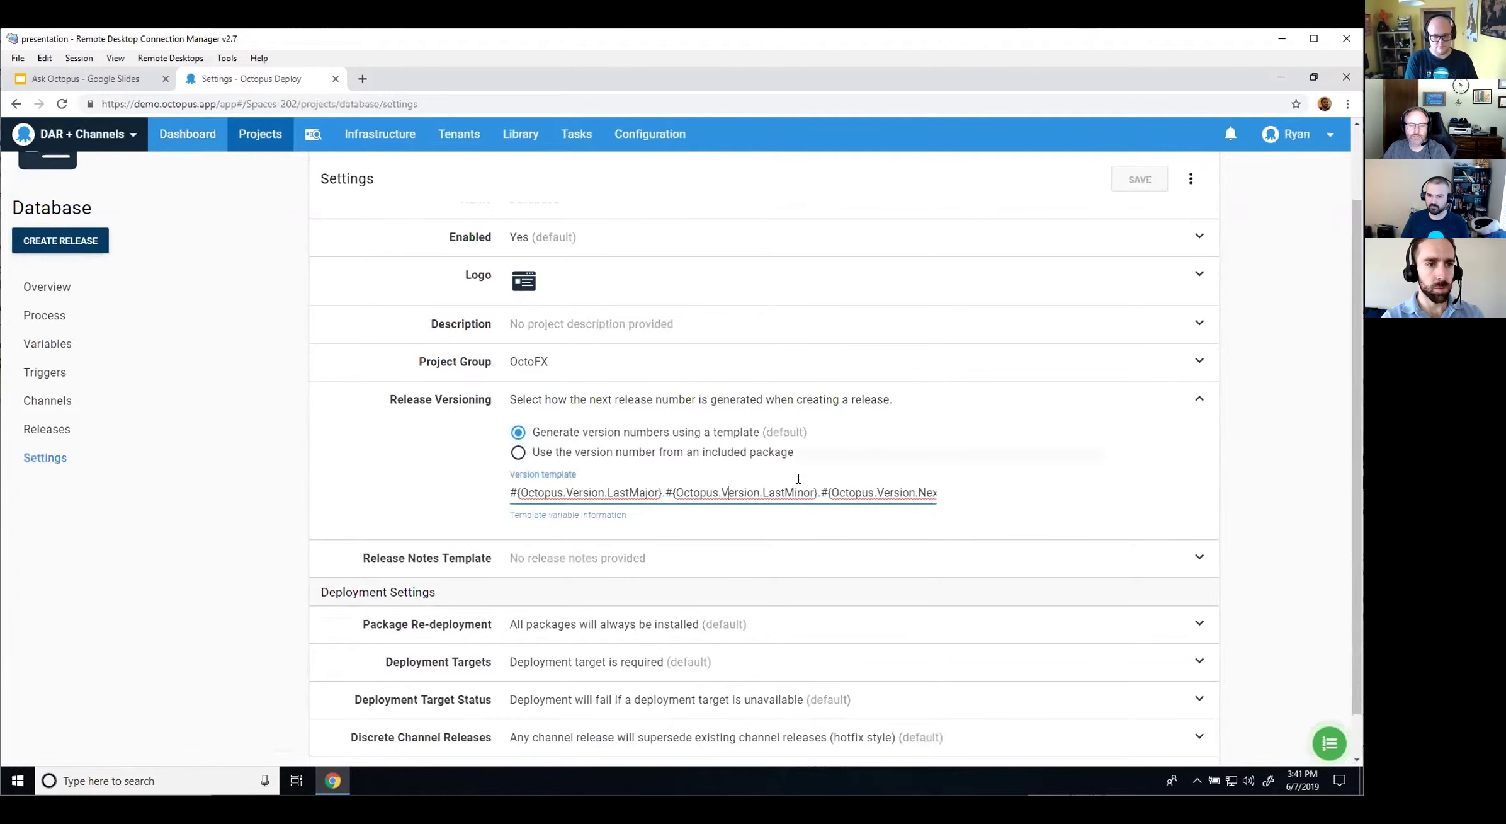
{"action": "key", "text": "End"}
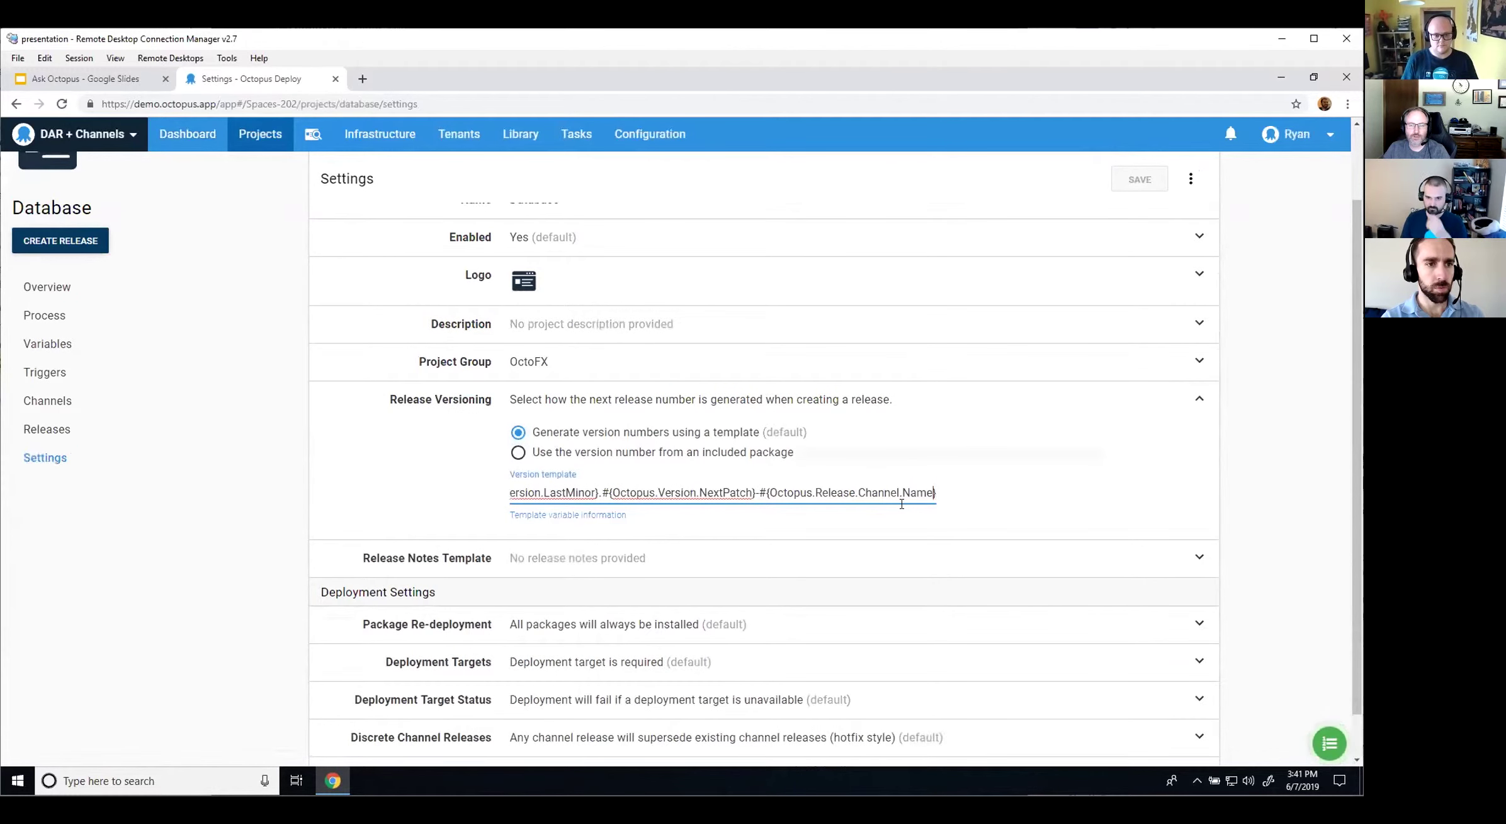
{"action": "key", "text": "BackSpace"}
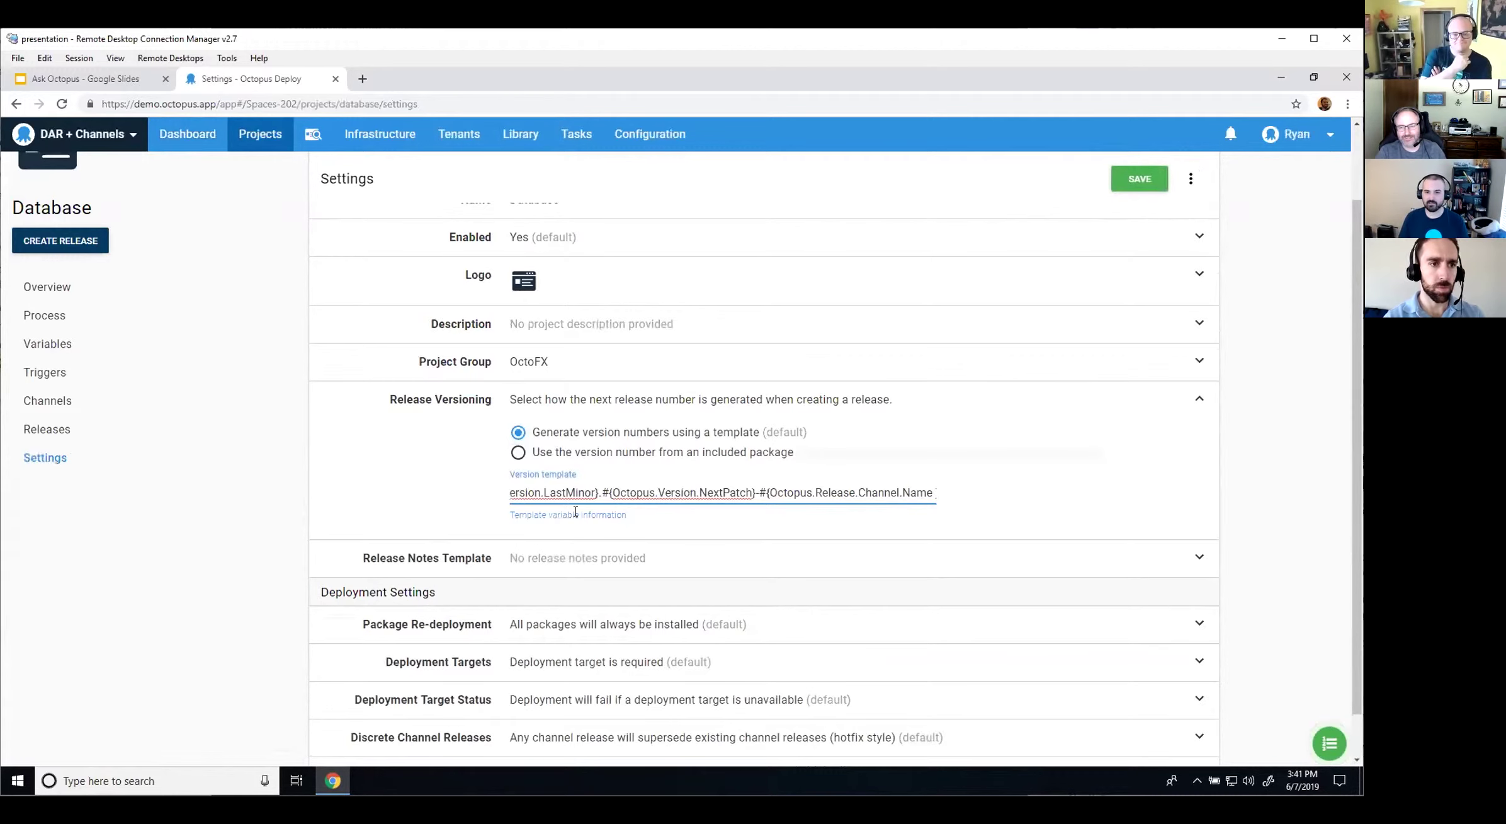
Step: Review the template variable information for ways to use or format the channel name in the version template
{"action": "left_click", "coordinate": [511, 516]}
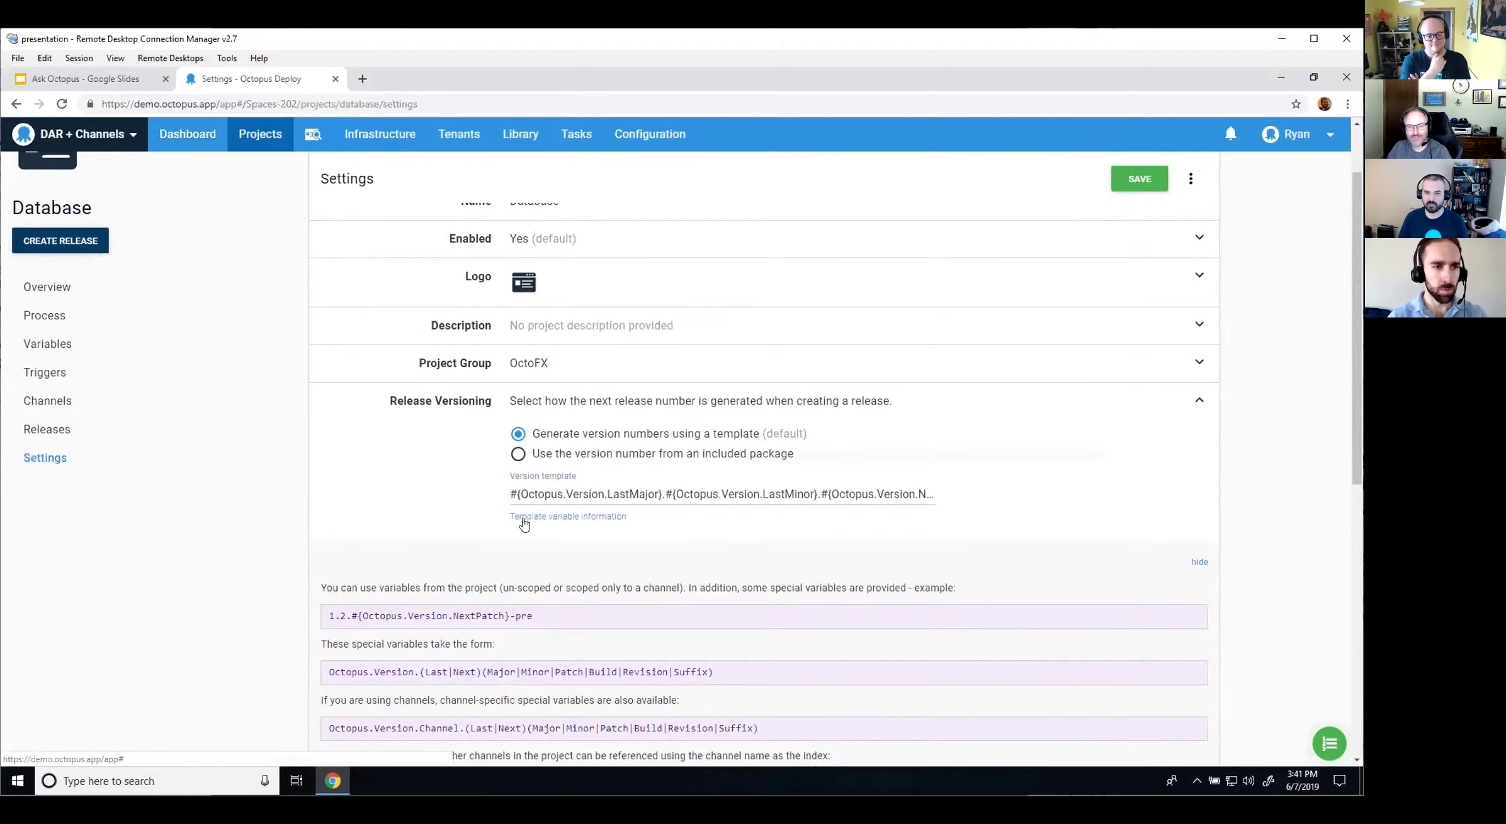
{"action": "scroll", "coordinate": [384, 513], "scroll_direction": "down", "scroll_amount": 1}
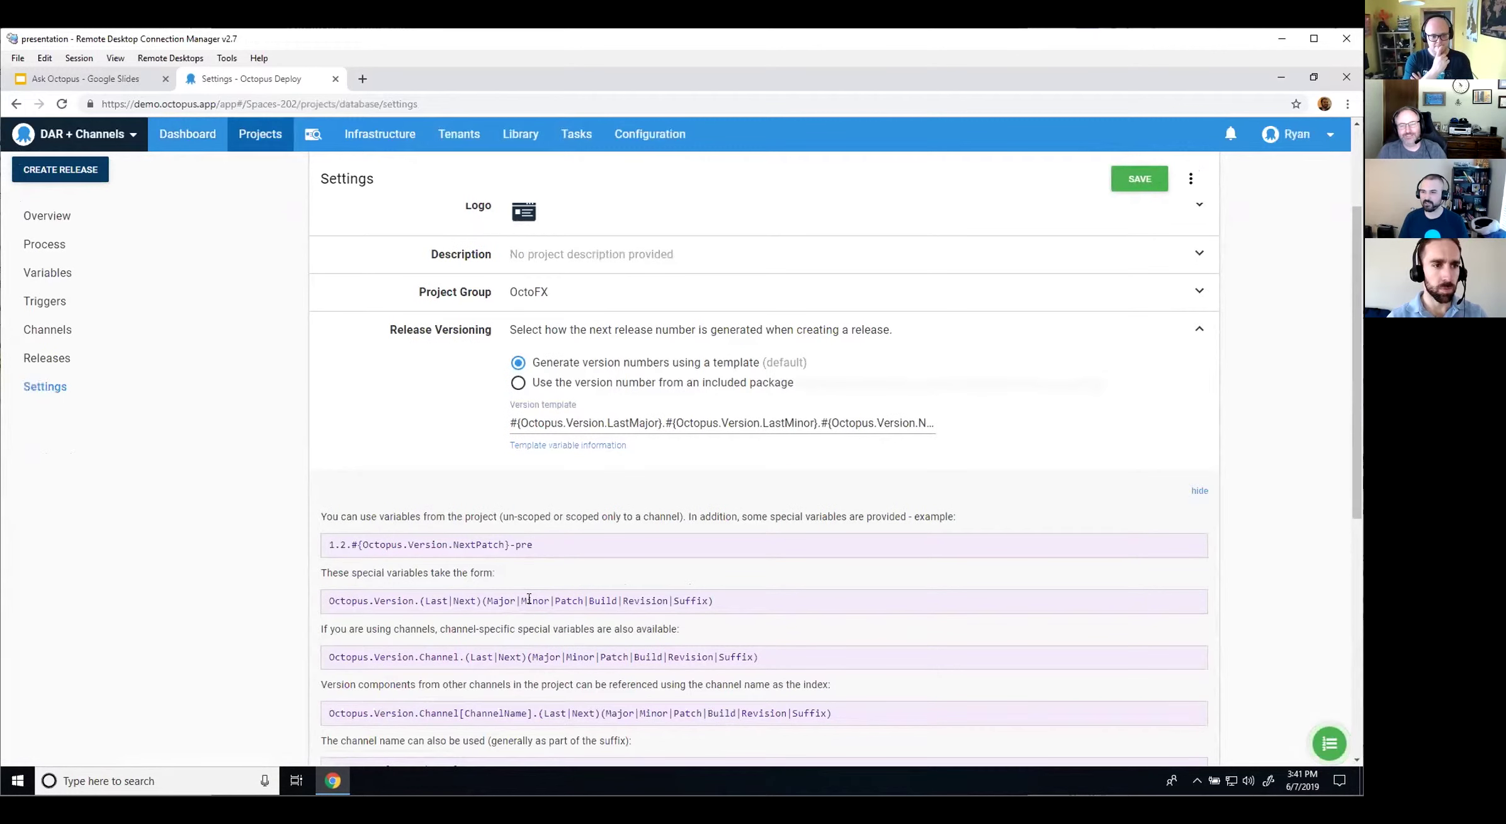
{"action": "scroll", "coordinate": [531, 597], "scroll_direction": "down", "scroll_amount": 1}
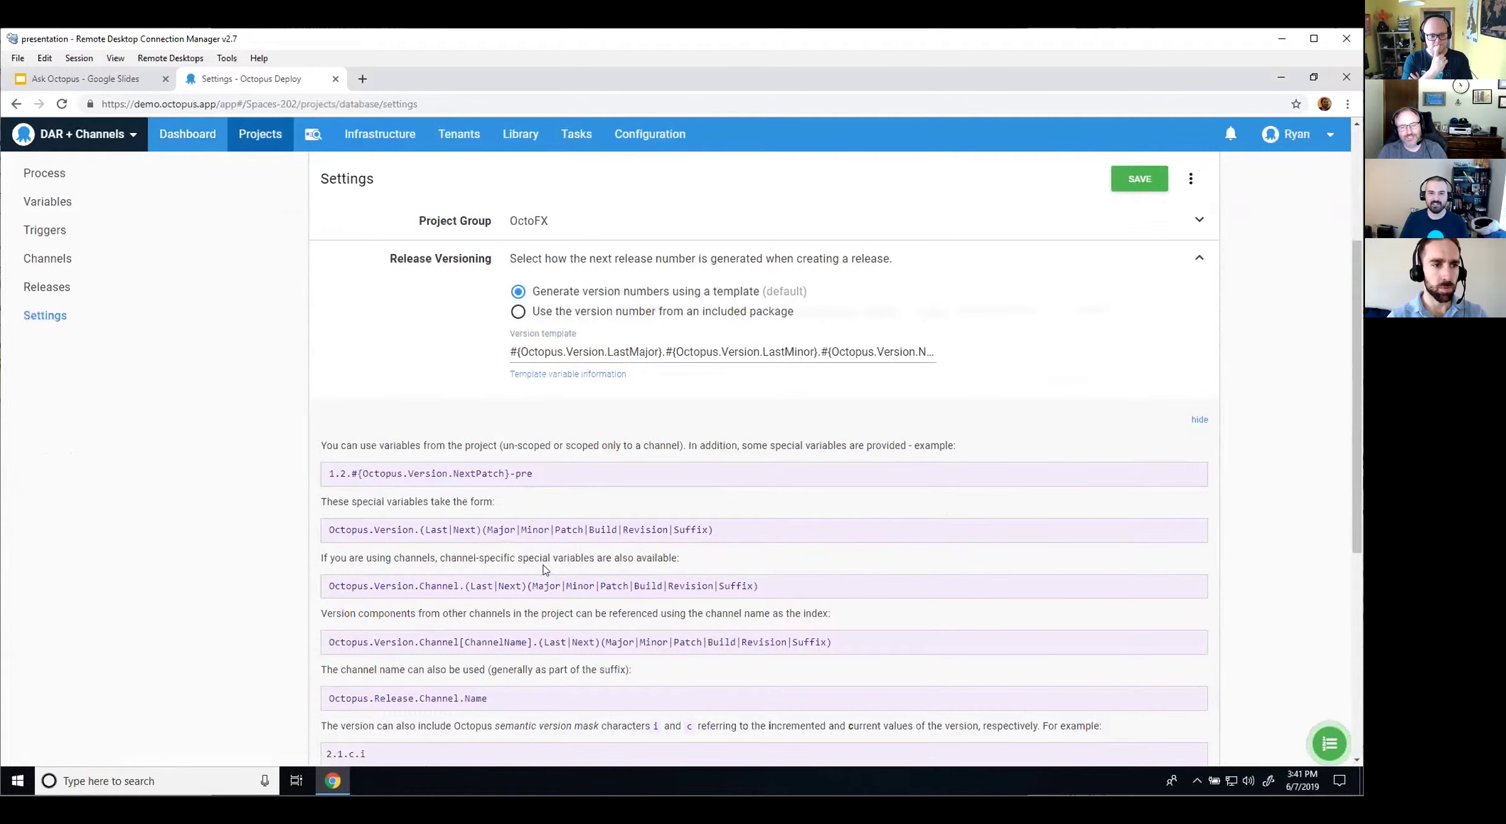
{"action": "scroll", "coordinate": [546, 569], "scroll_direction": "down", "scroll_amount": 2}
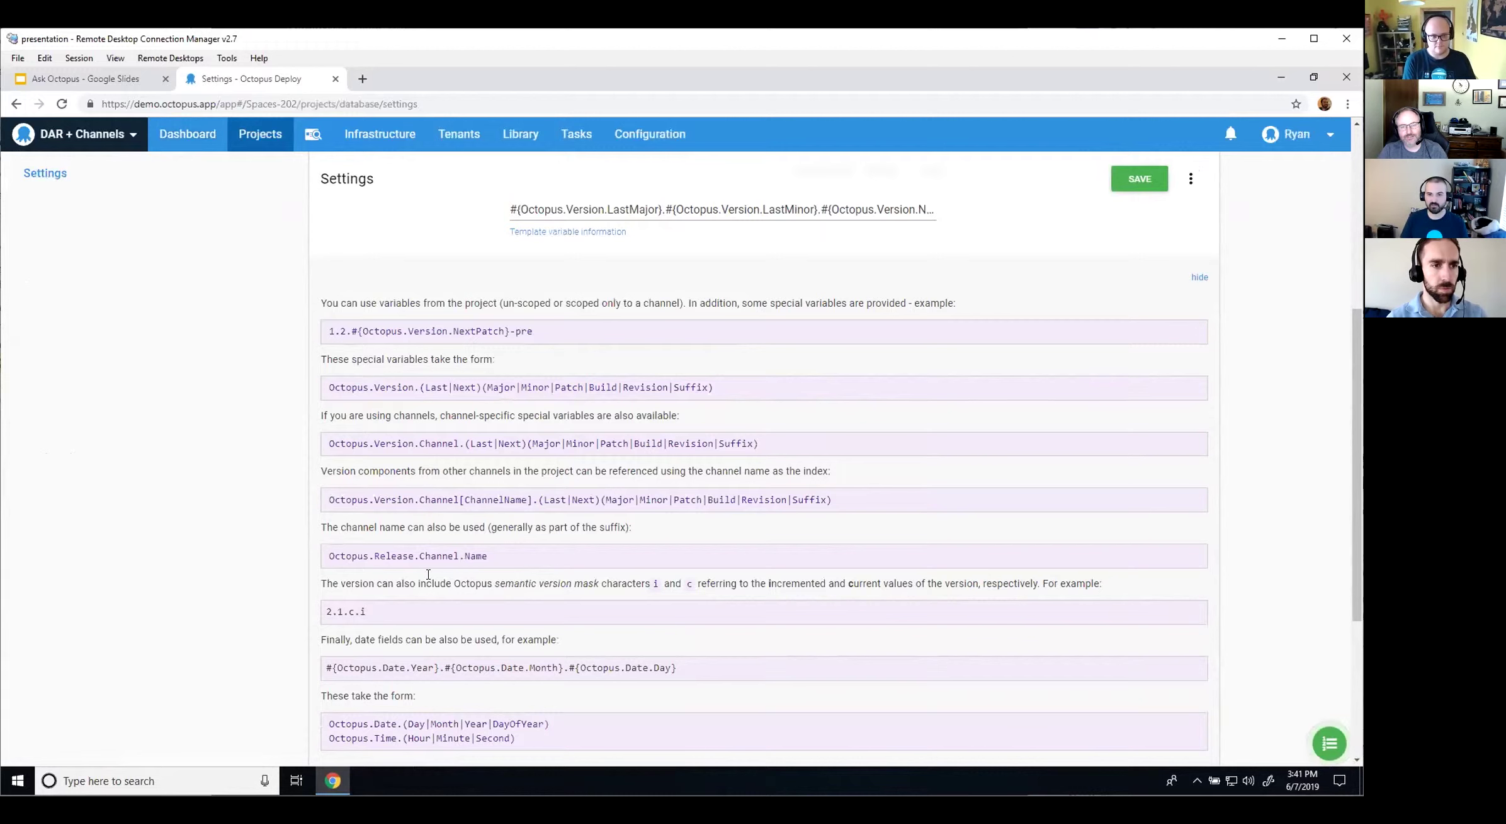
{"action": "scroll", "coordinate": [599, 626], "scroll_direction": "up", "scroll_amount": 1}
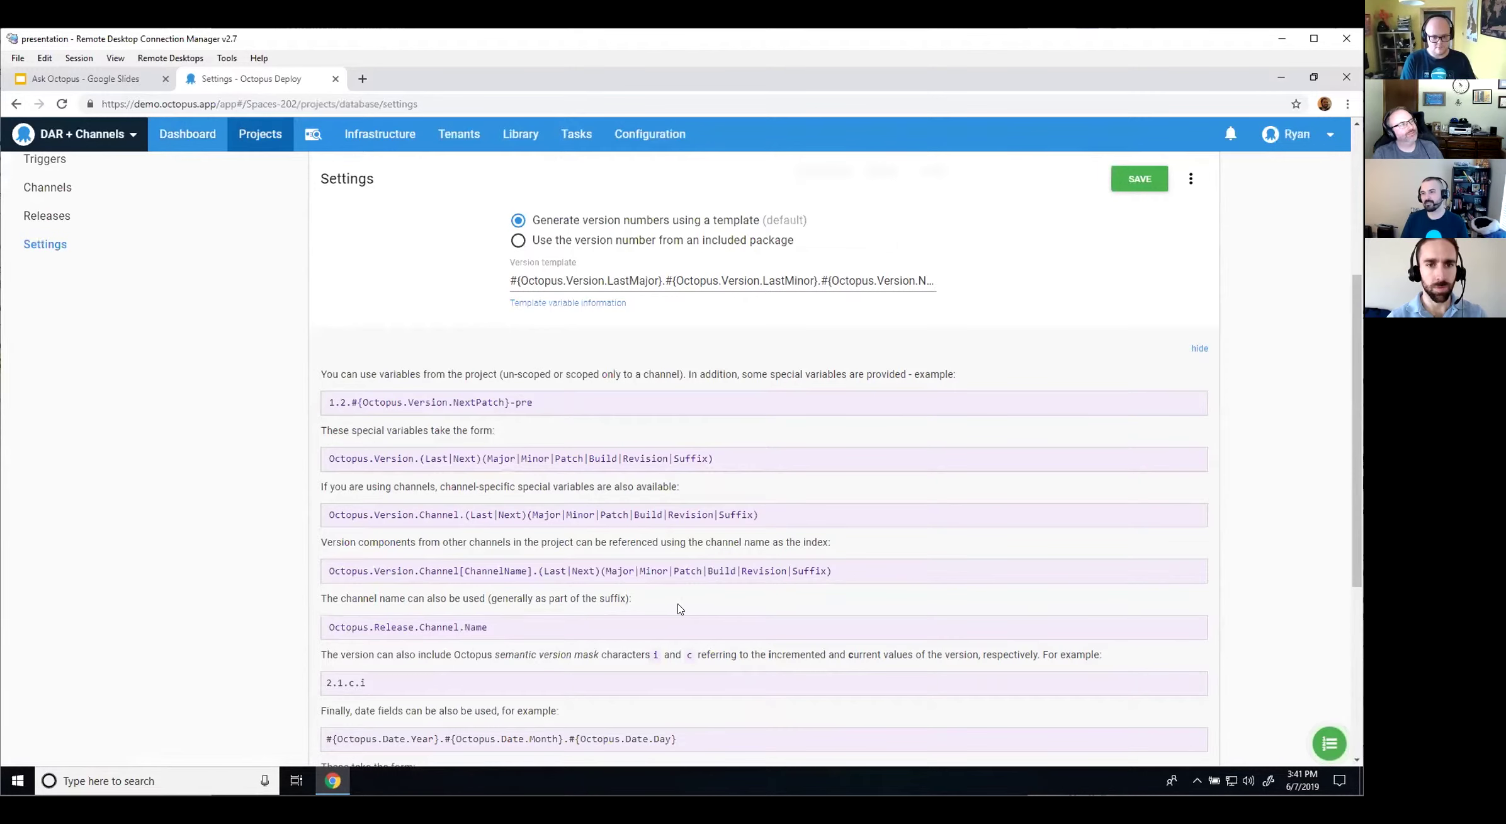
{"action": "scroll", "coordinate": [680, 590], "scroll_direction": "down", "scroll_amount": 1}
{"action": "scroll", "coordinate": [680, 590], "scroll_direction": "up", "scroll_amount": 1}
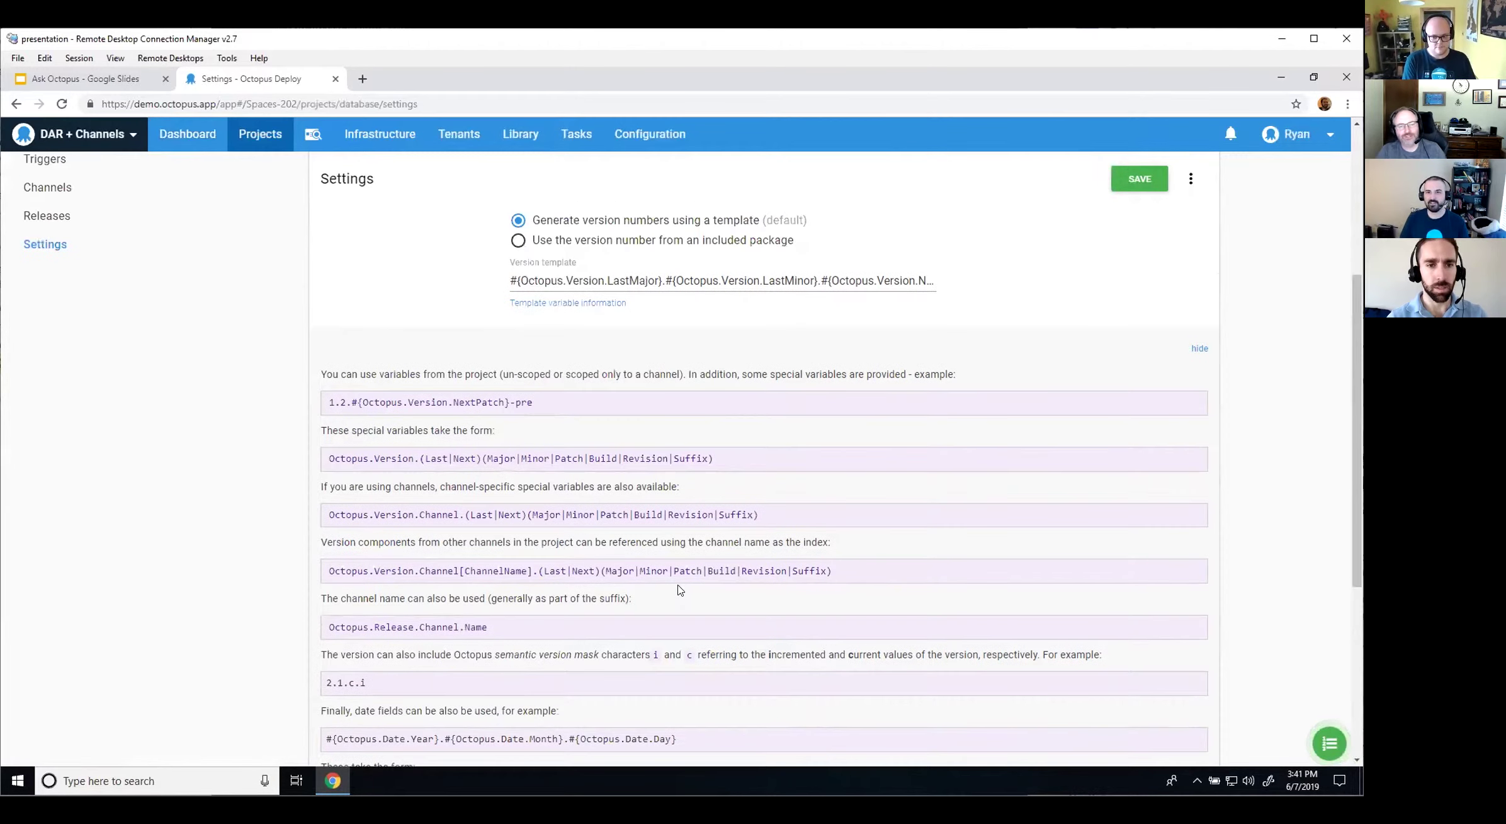
{"action": "scroll", "coordinate": [681, 559], "scroll_direction": "down", "scroll_amount": 1}
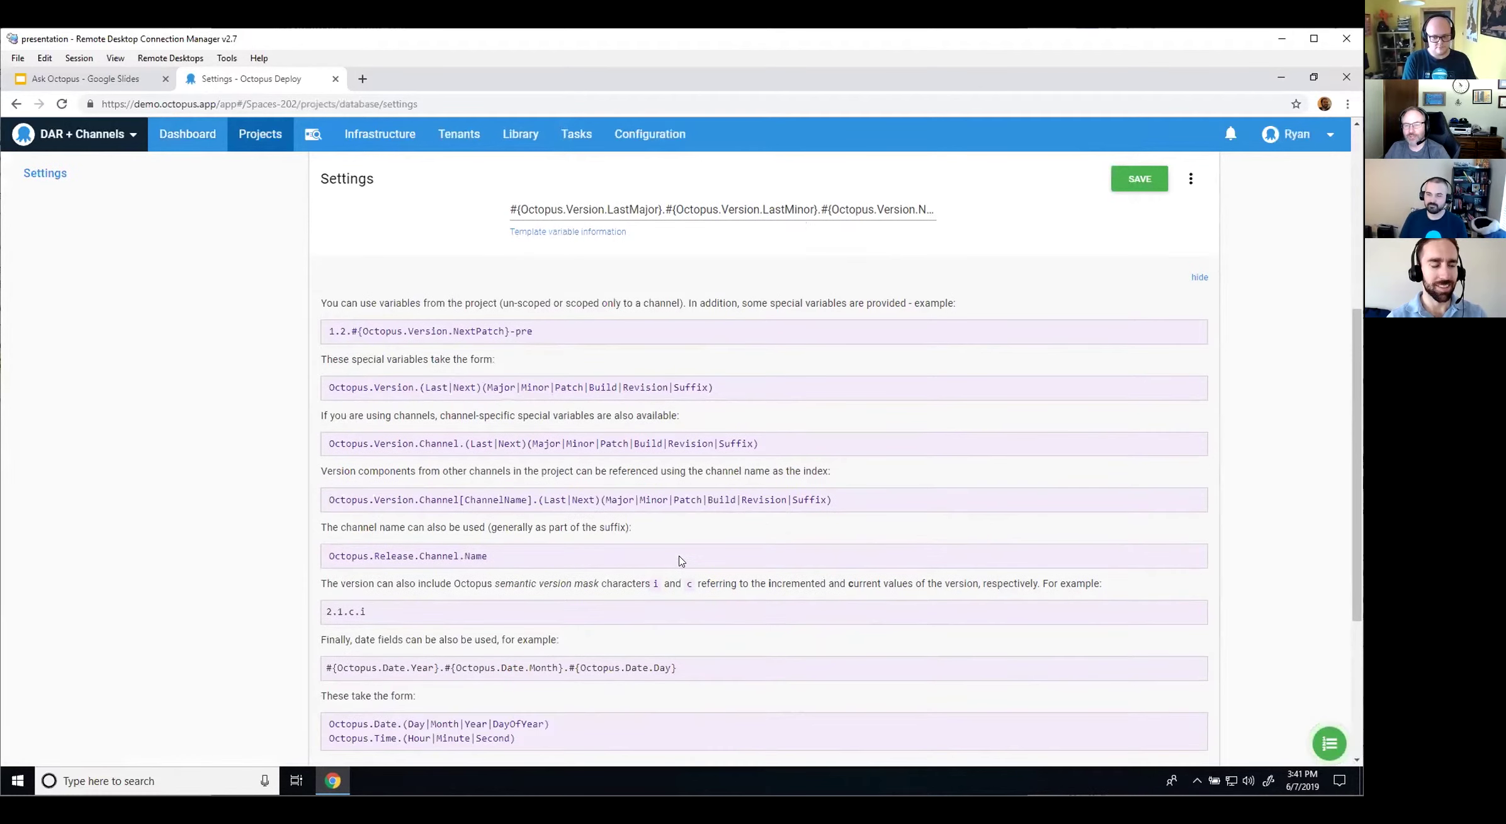
{"action": "scroll", "coordinate": [682, 559], "scroll_direction": "down", "scroll_amount": 1}
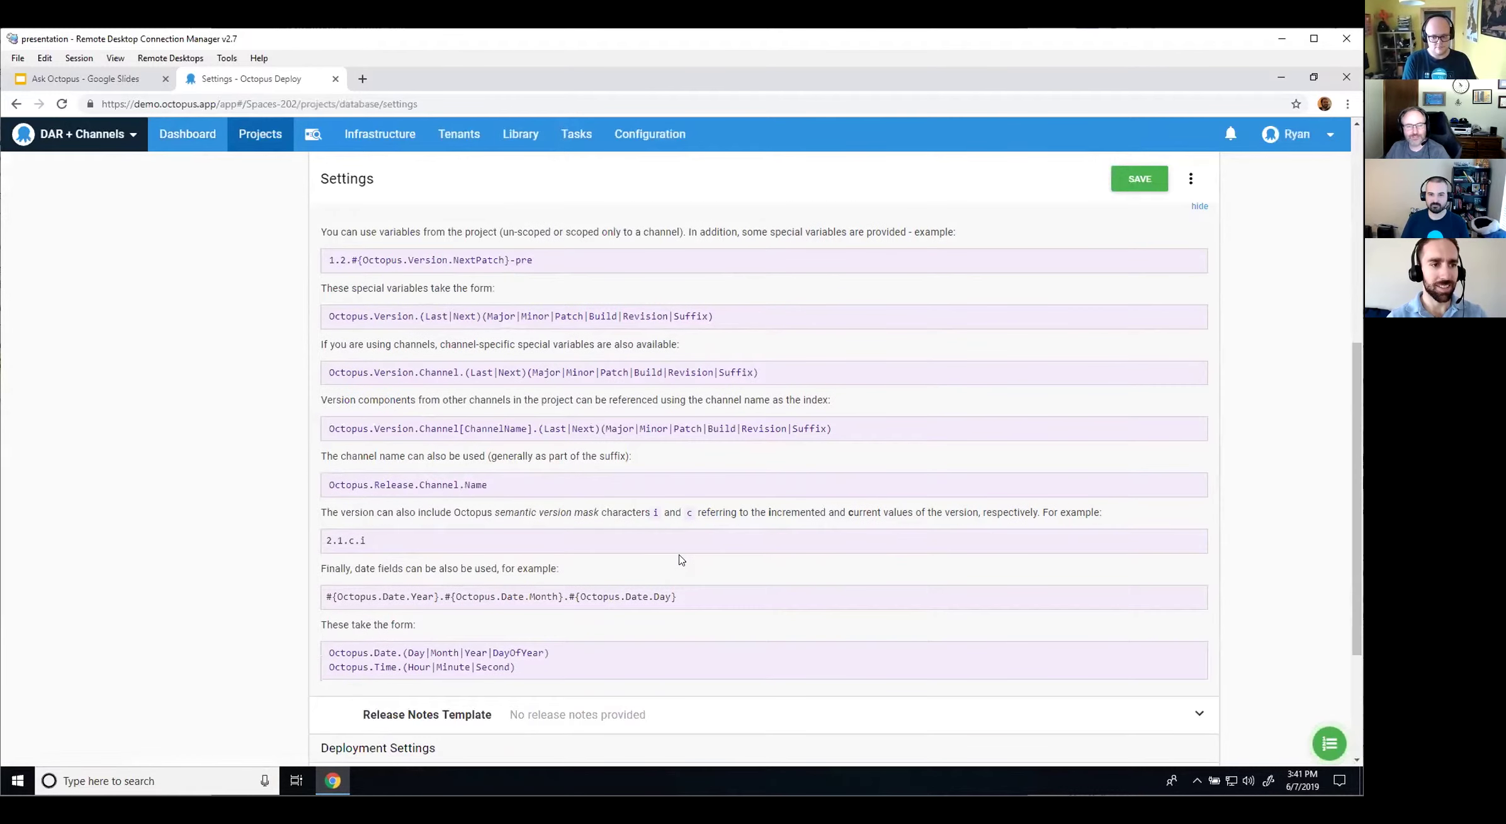
{"action": "scroll", "coordinate": [682, 559], "scroll_direction": "up", "scroll_amount": 3}
{"action": "scroll", "coordinate": [680, 559], "scroll_direction": "up", "scroll_amount": 2}
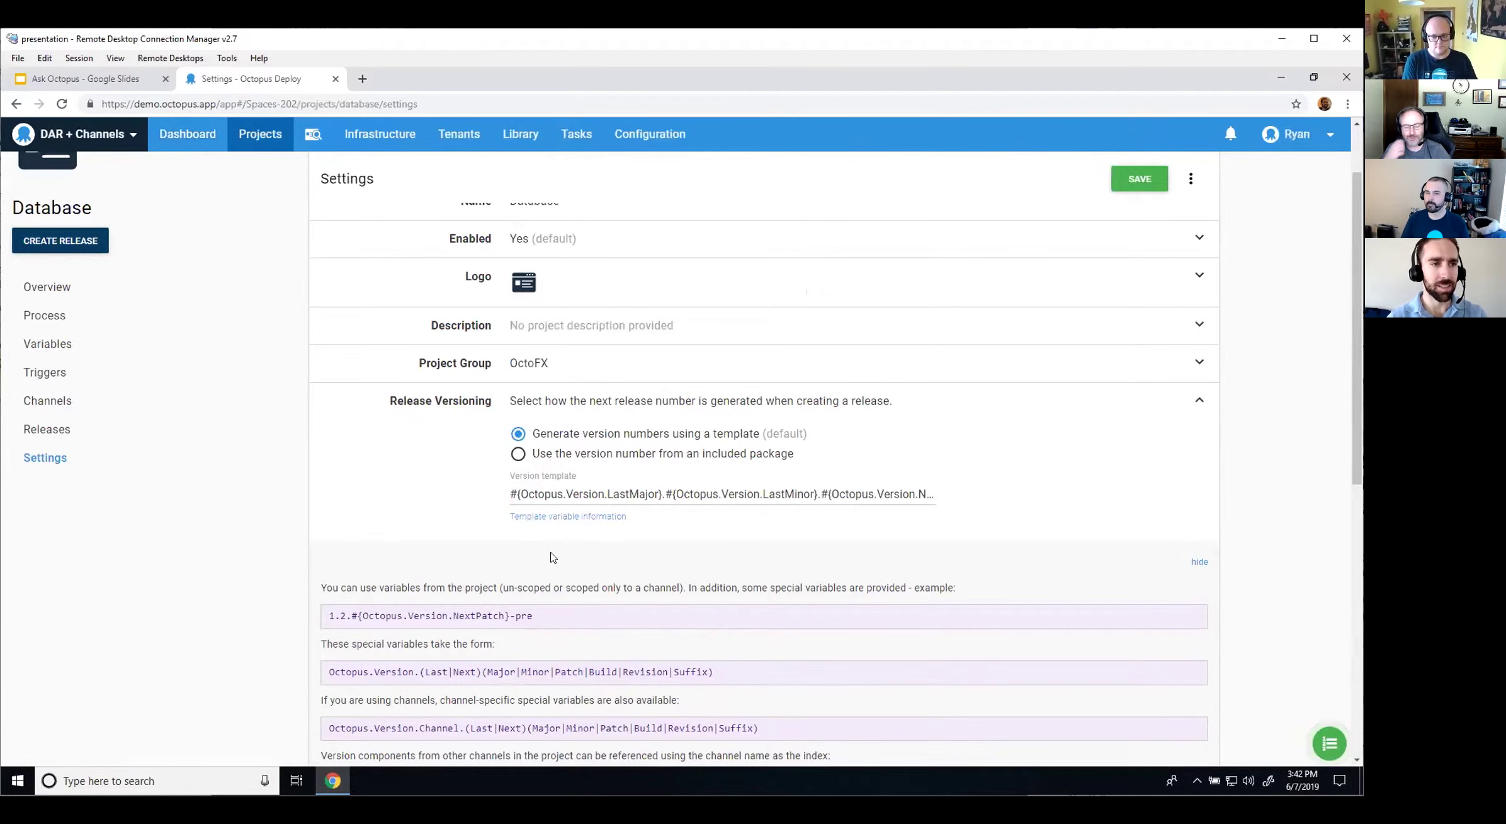
{"action": "scroll", "coordinate": [540, 546], "scroll_direction": "up", "scroll_amount": 1}
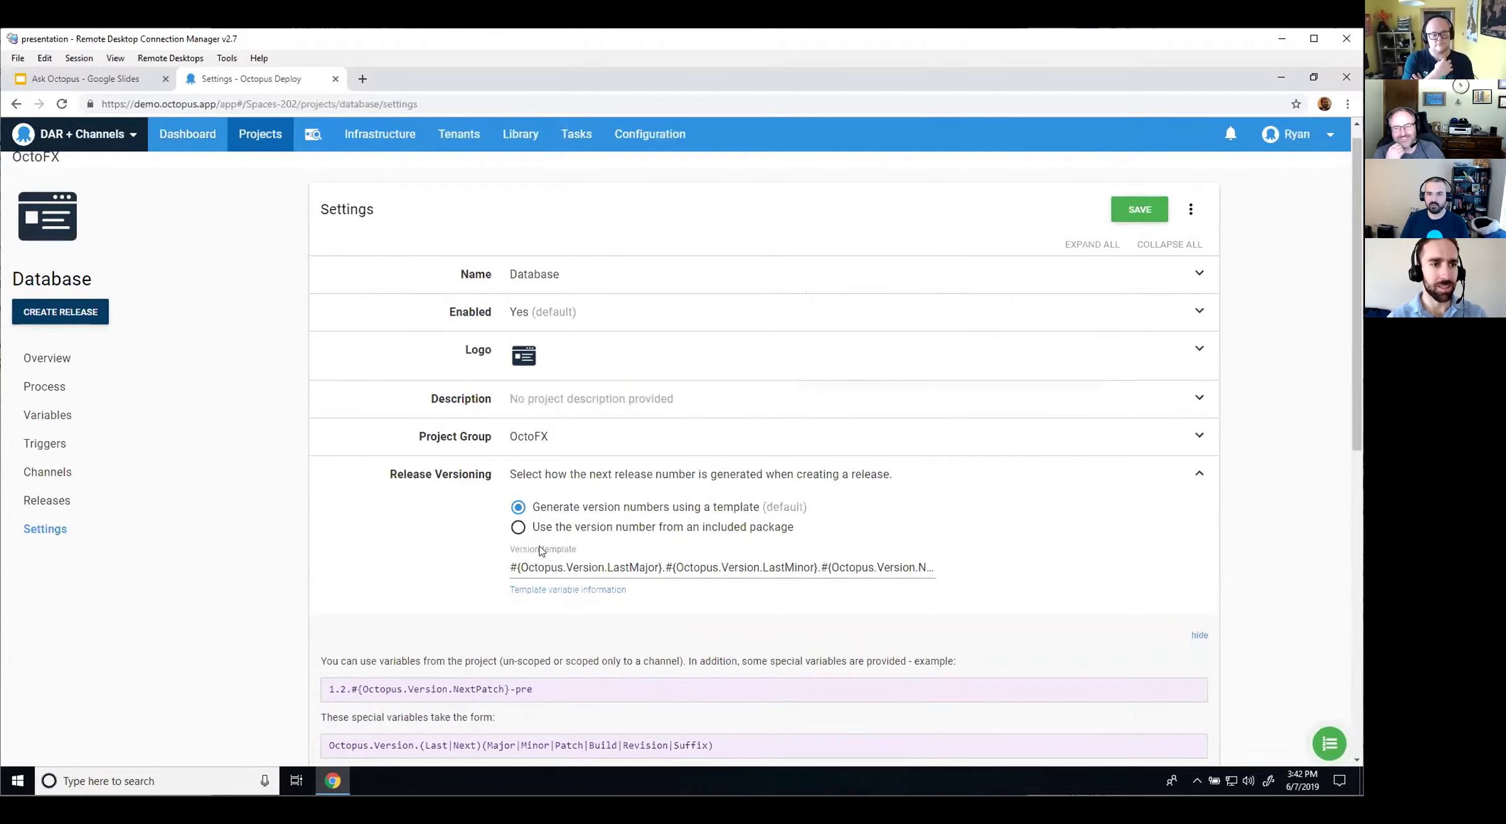
{"action": "scroll", "coordinate": [540, 550], "scroll_direction": "down", "scroll_amount": 10}
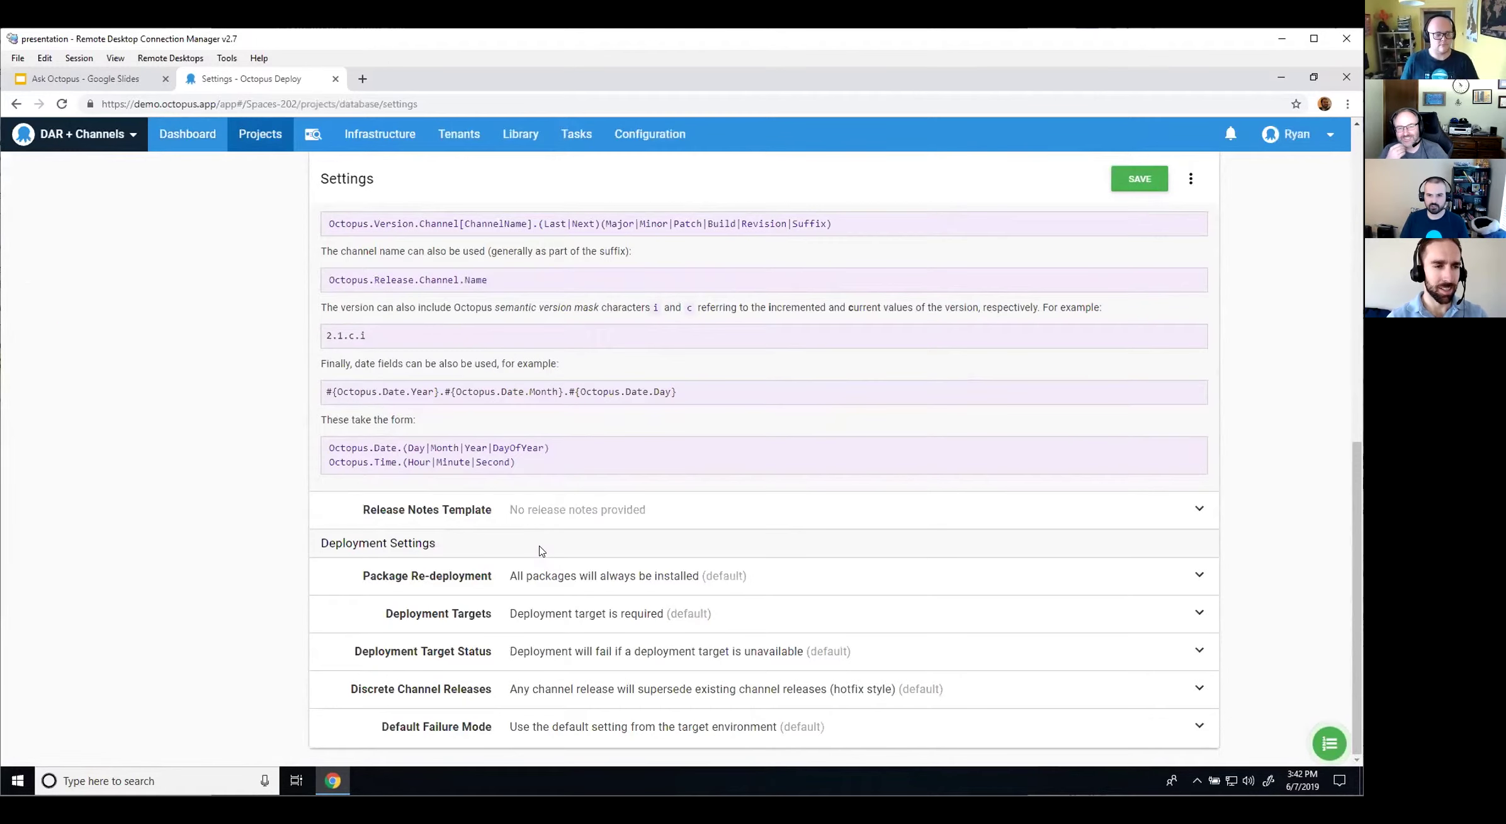
{"action": "scroll", "coordinate": [541, 550], "scroll_direction": "up", "scroll_amount": 10}
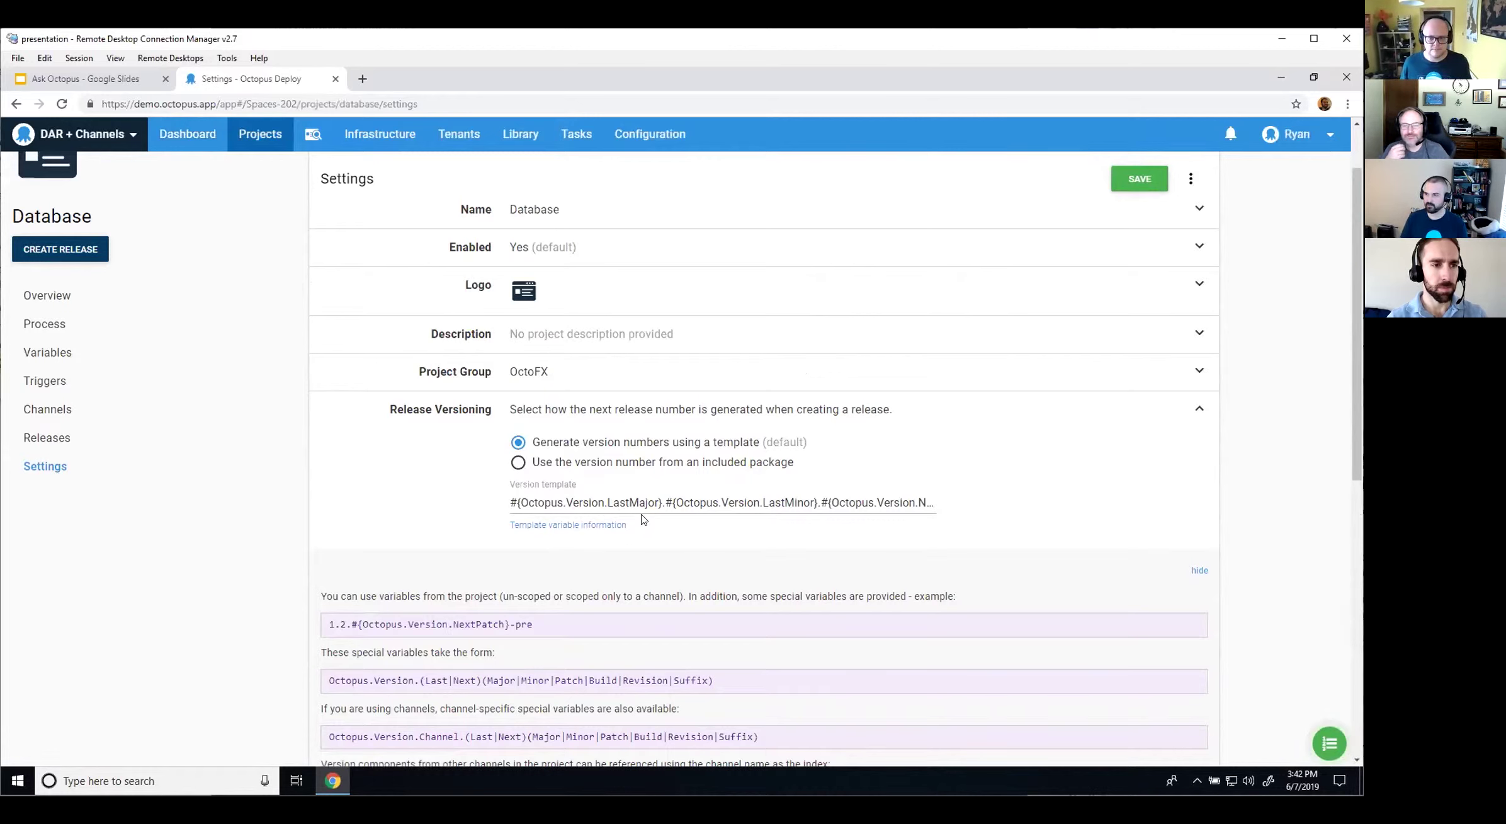
Step: Extend the channel name variable in the version template with the filters | Replace "[^a-zA-Z0-9]" | ToLower and close its brace
{"action": "left_click", "coordinate": [756, 503]}
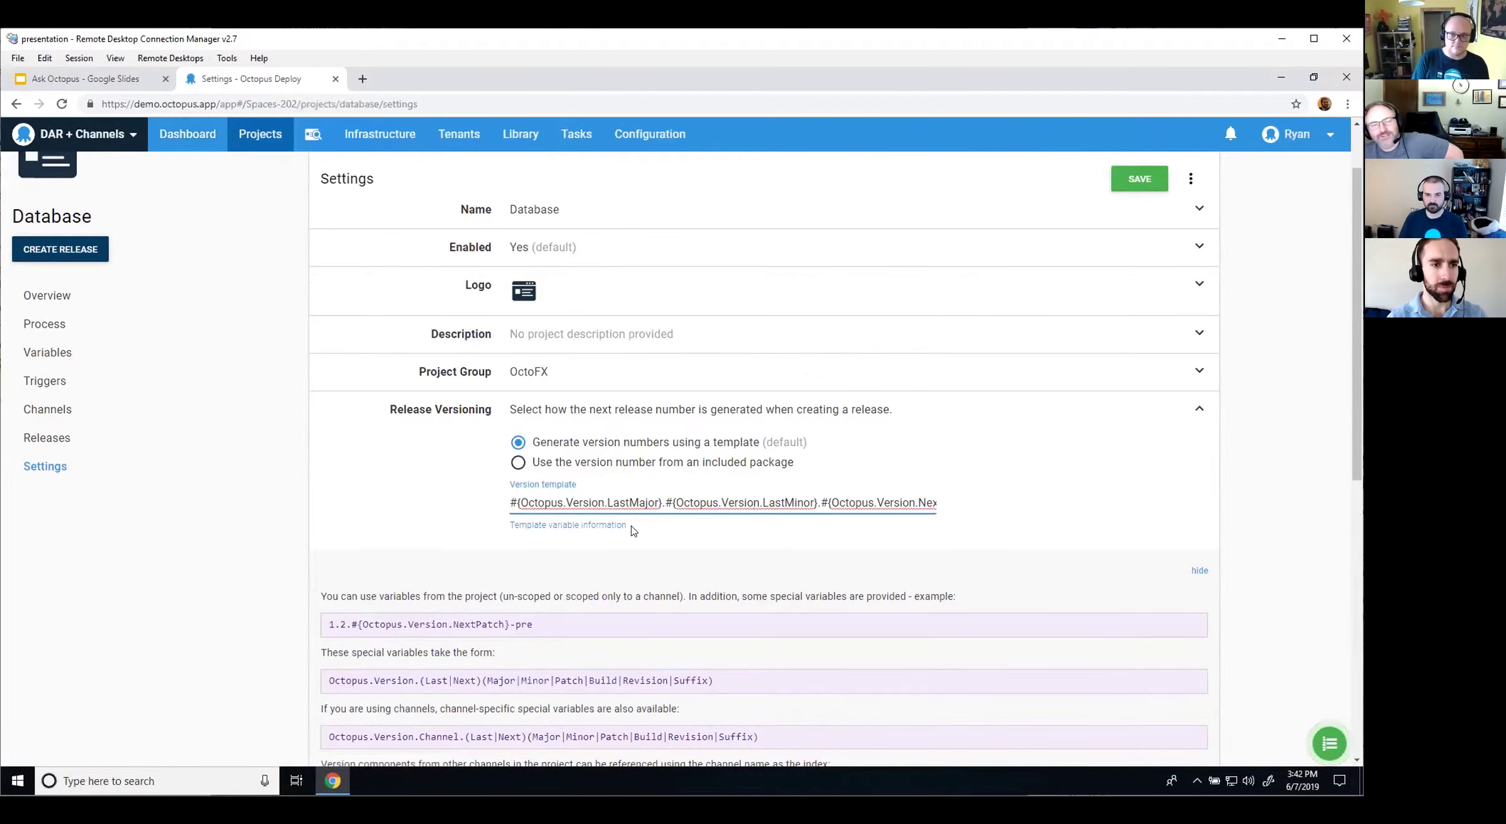
{"action": "key", "text": "End"}
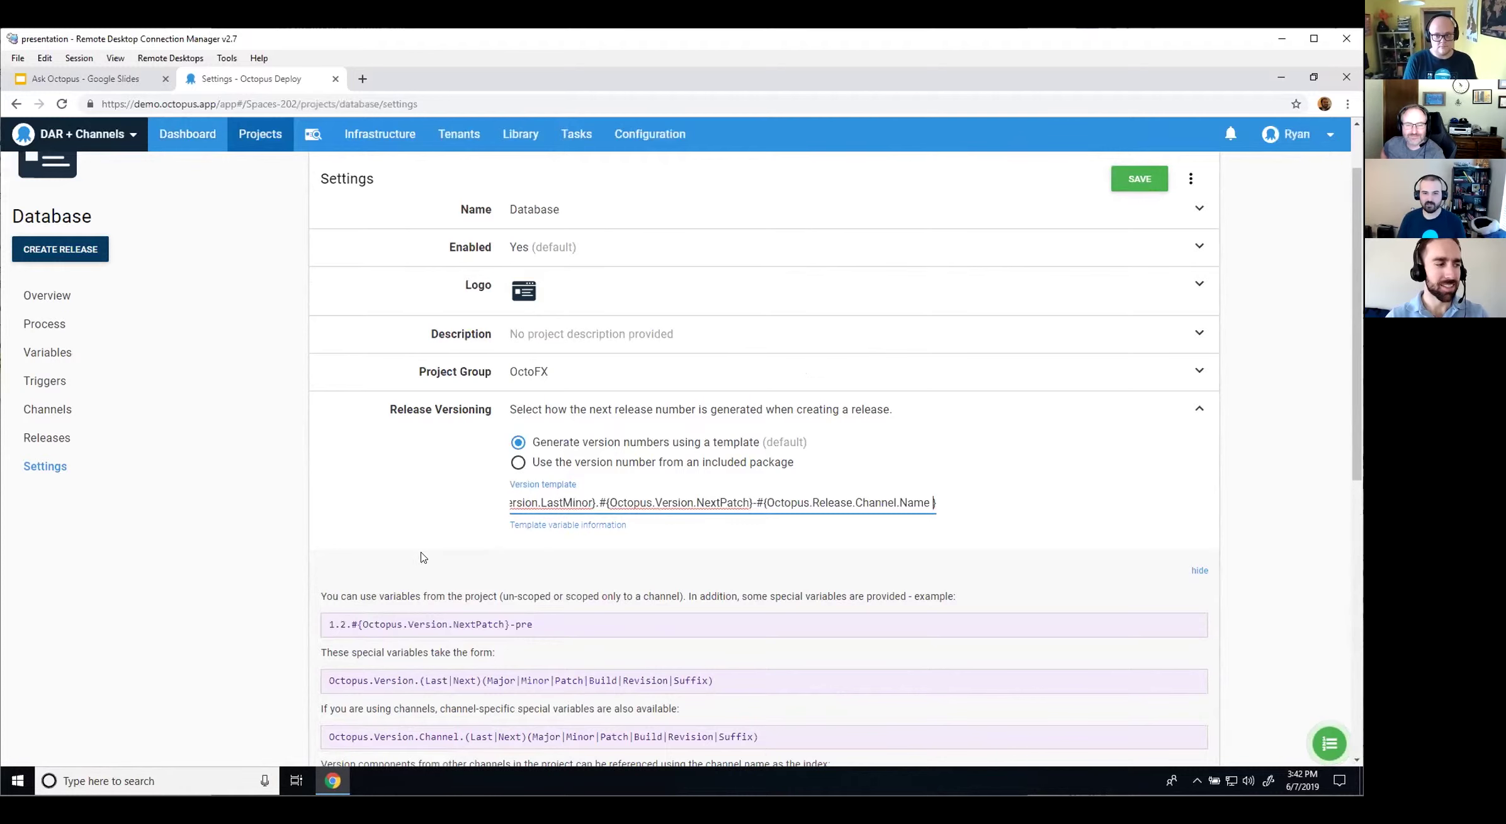
{"action": "scroll", "coordinate": [420, 562], "scroll_direction": "down", "scroll_amount": 2}
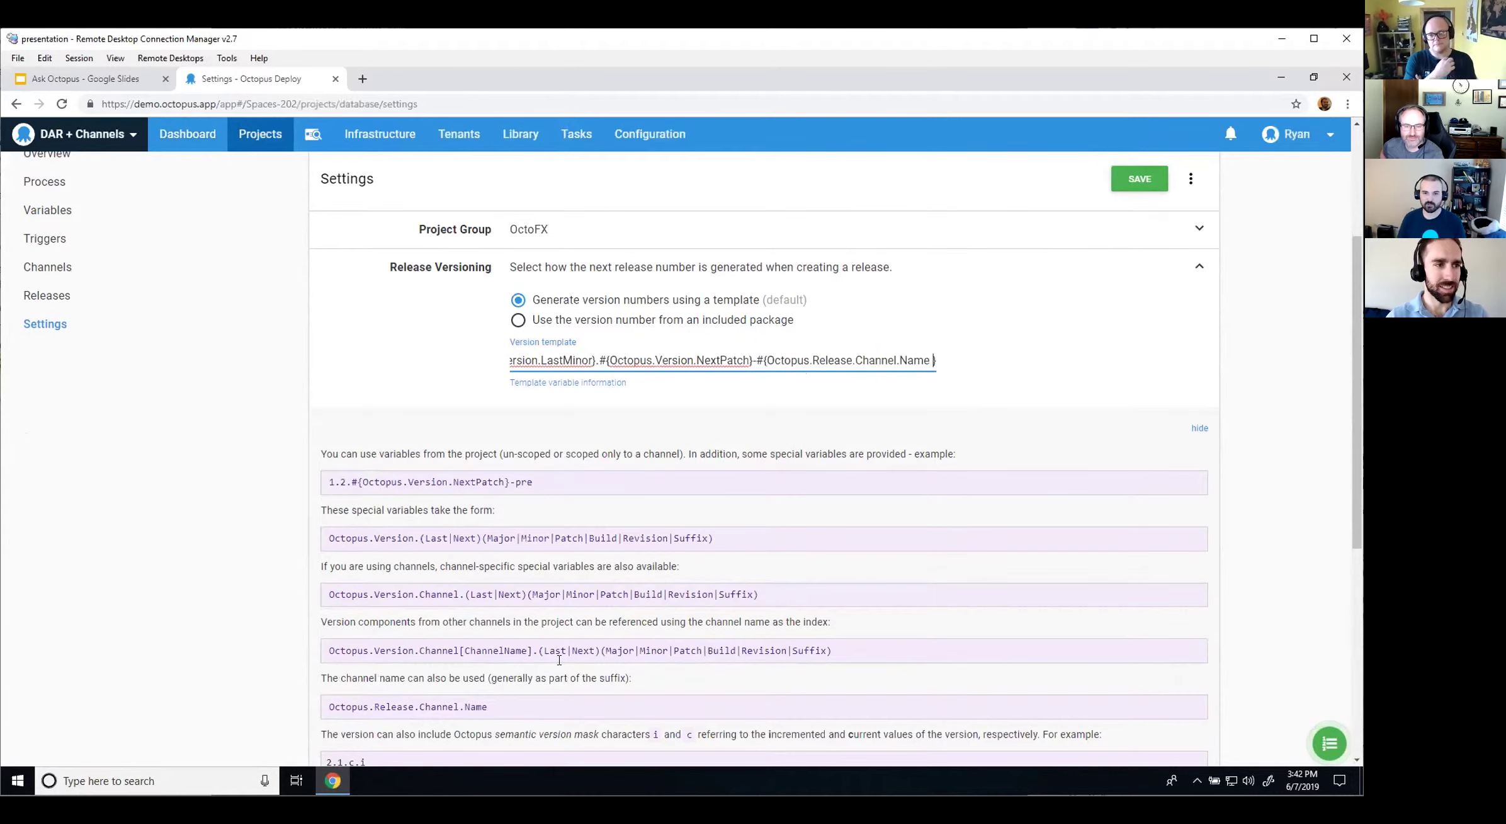
{"action": "scroll", "coordinate": [528, 570], "scroll_direction": "up", "scroll_amount": 1}
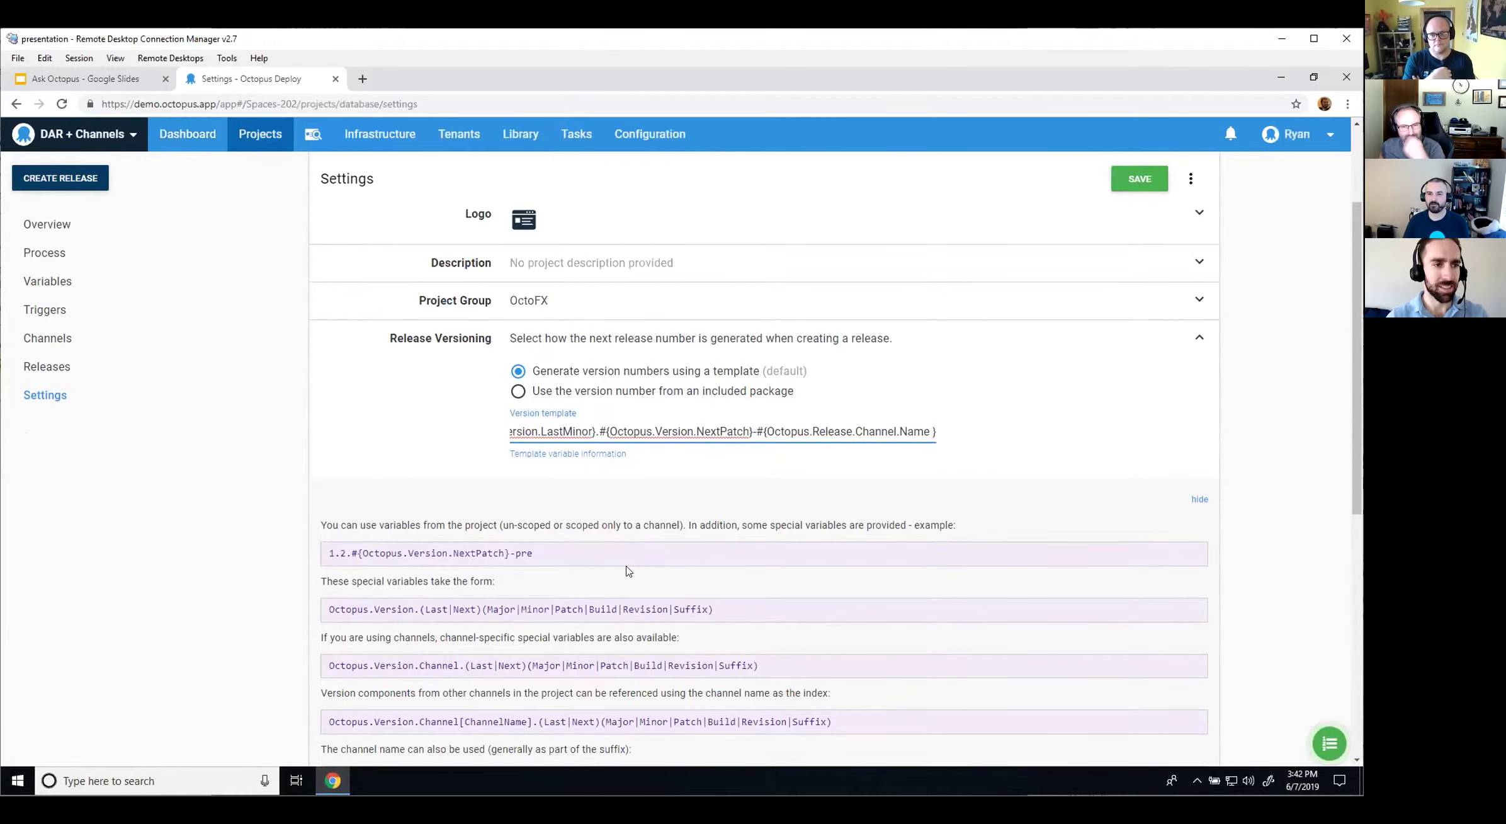
{"action": "scroll", "coordinate": [882, 502], "scroll_direction": "up", "scroll_amount": 1}
{"action": "scroll", "coordinate": [882, 503], "scroll_direction": "up", "scroll_amount": 1}
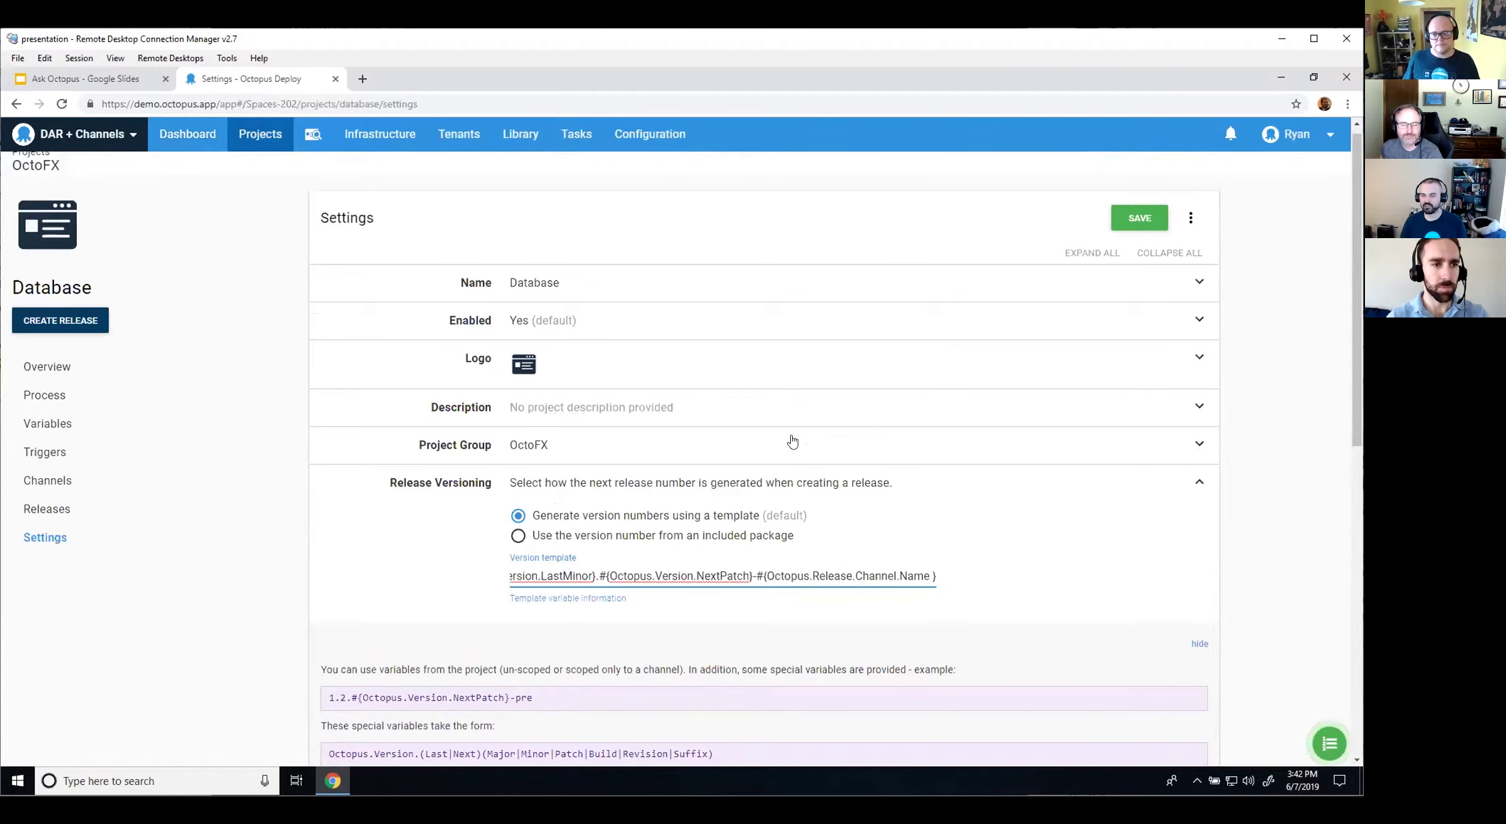
{"action": "scroll", "coordinate": [778, 482], "scroll_direction": "down", "scroll_amount": 2}
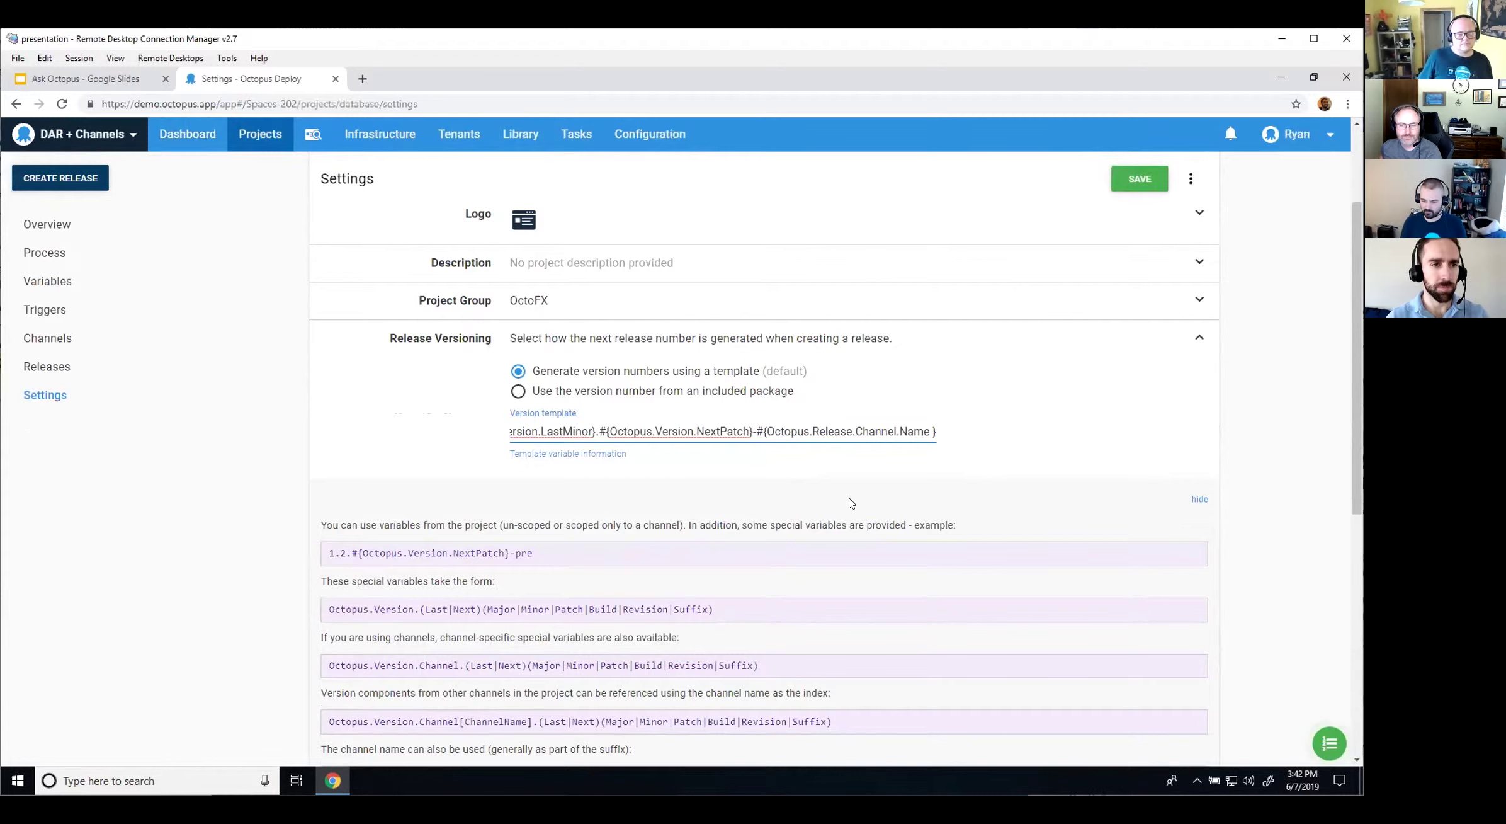
{"action": "type", "text": "|"}
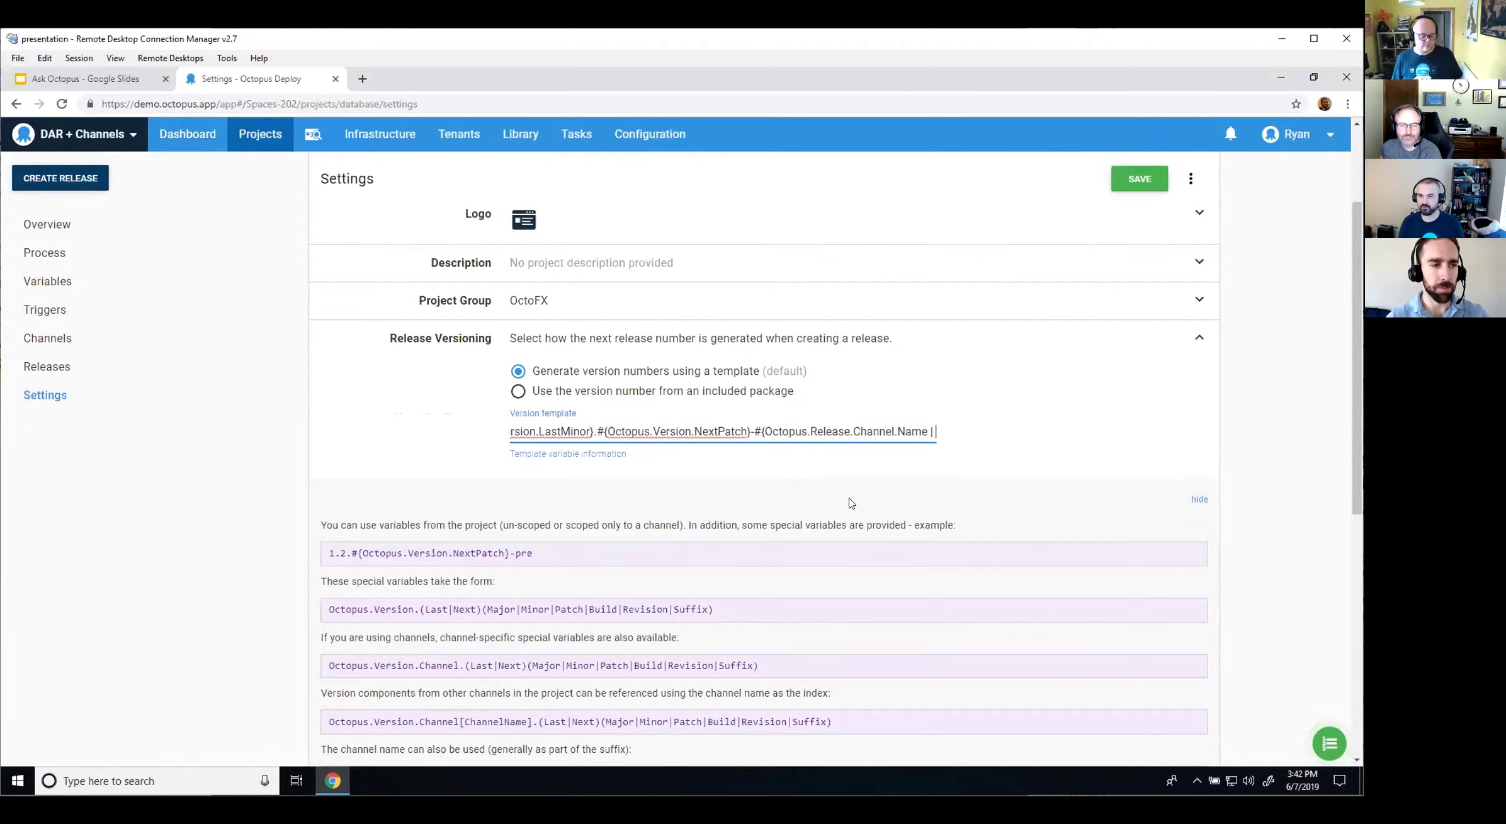
{"action": "type", "text": " Replace \""}
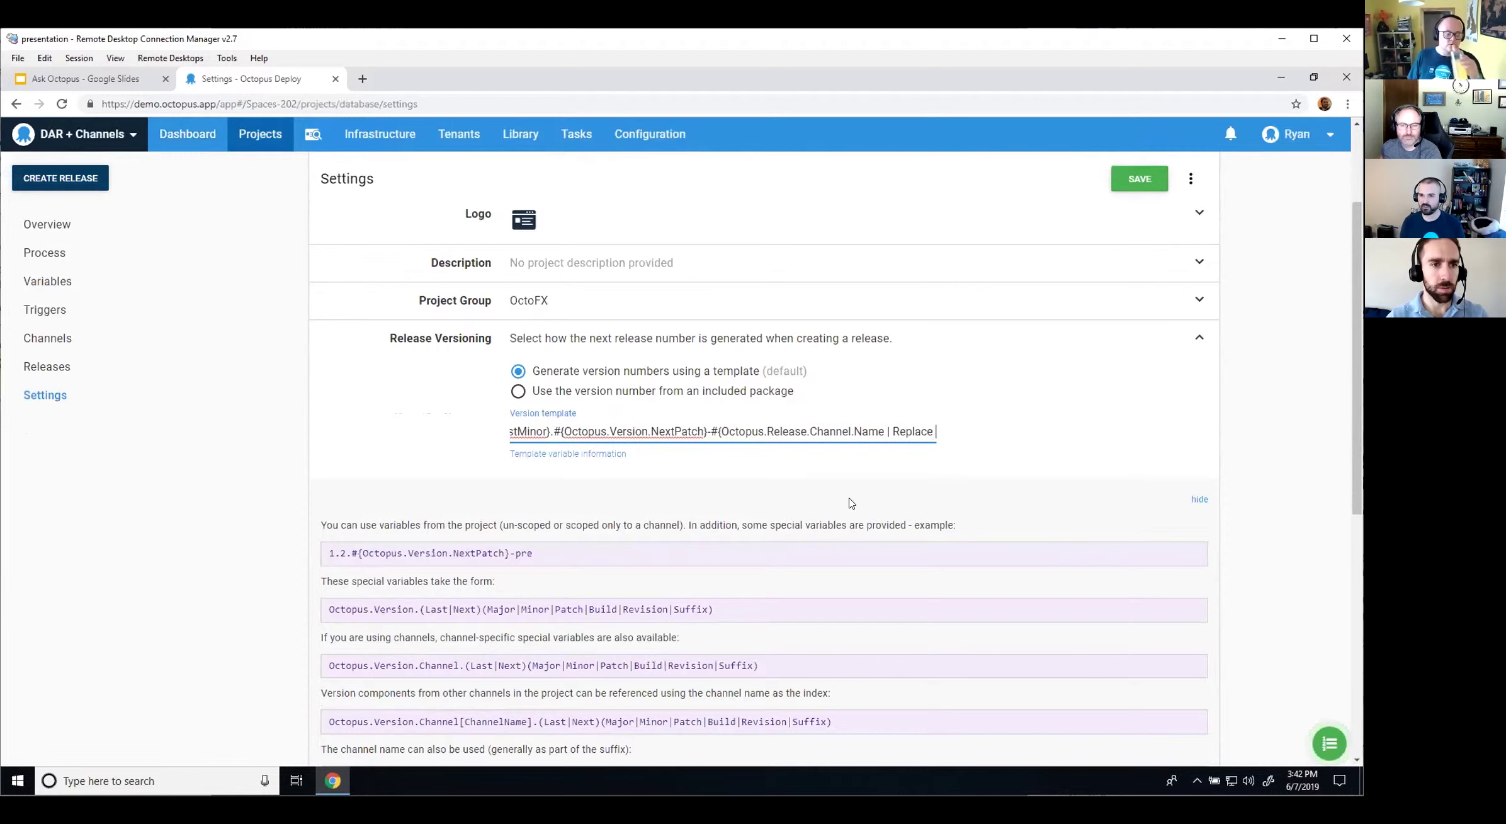
{"action": "type", "text": "["}
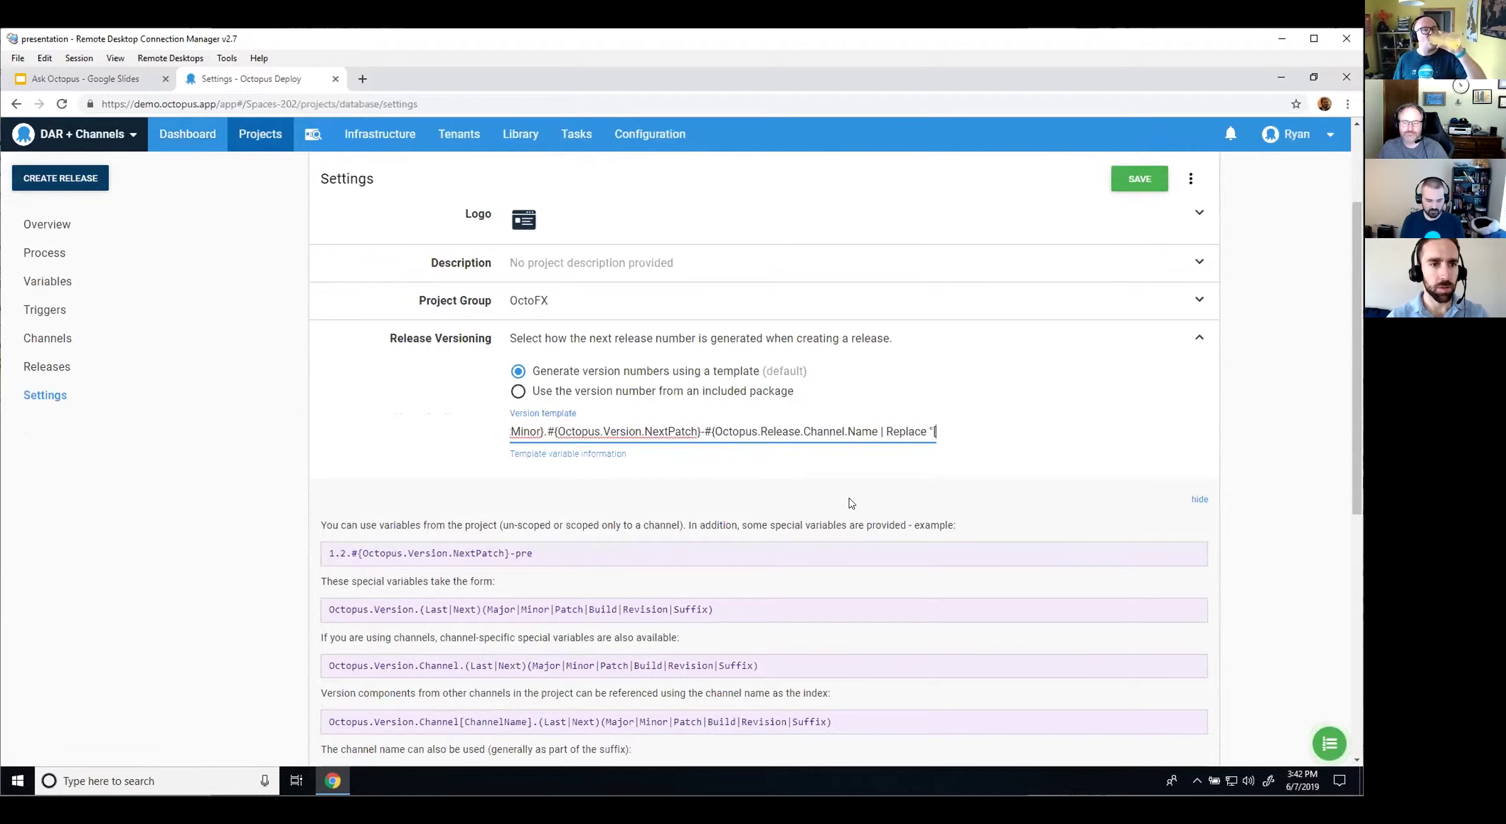
{"action": "type", "text": "^a"}
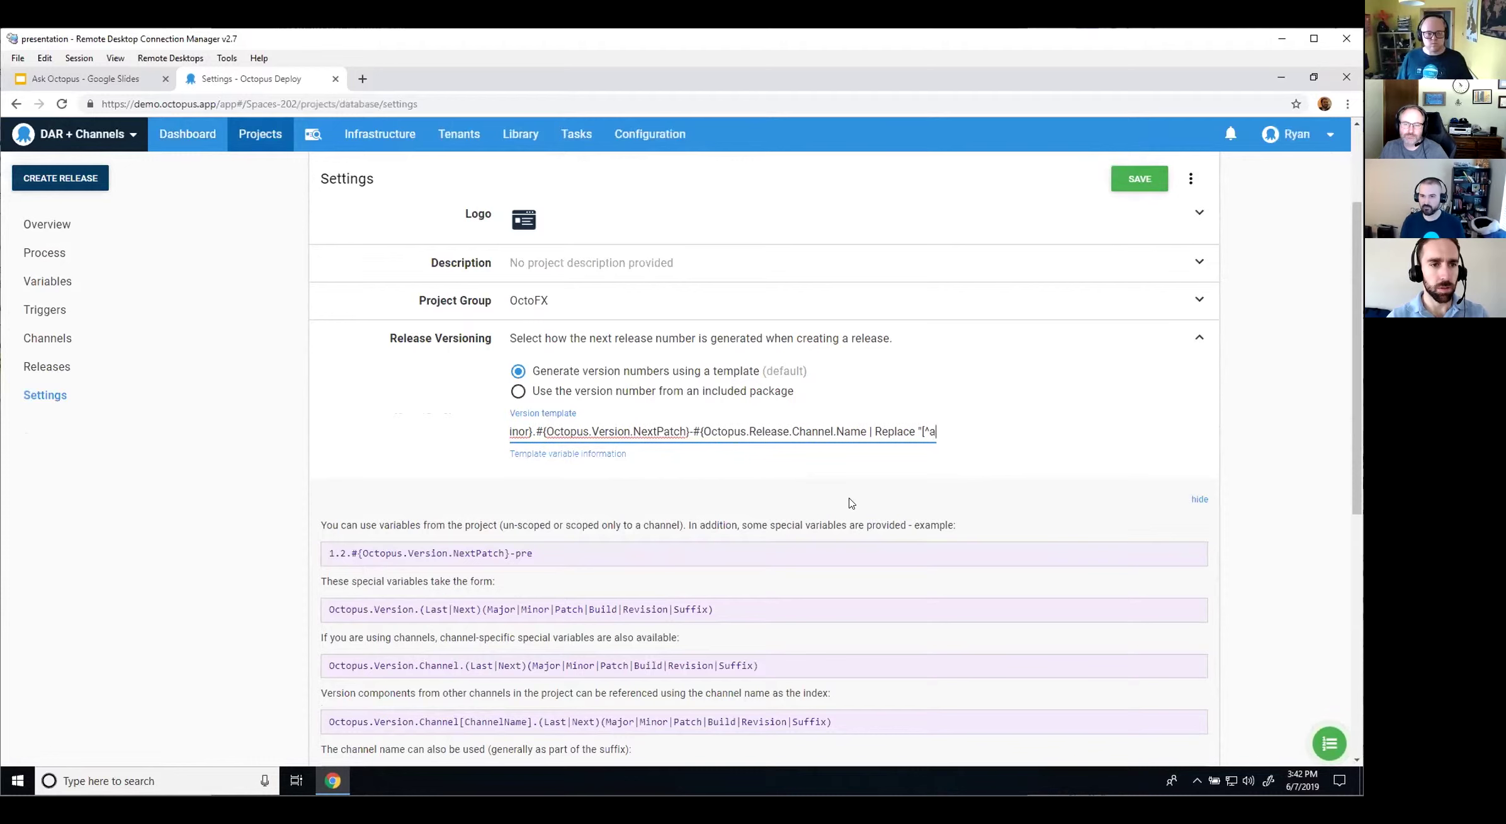
{"action": "type", "text": "-zA-"}
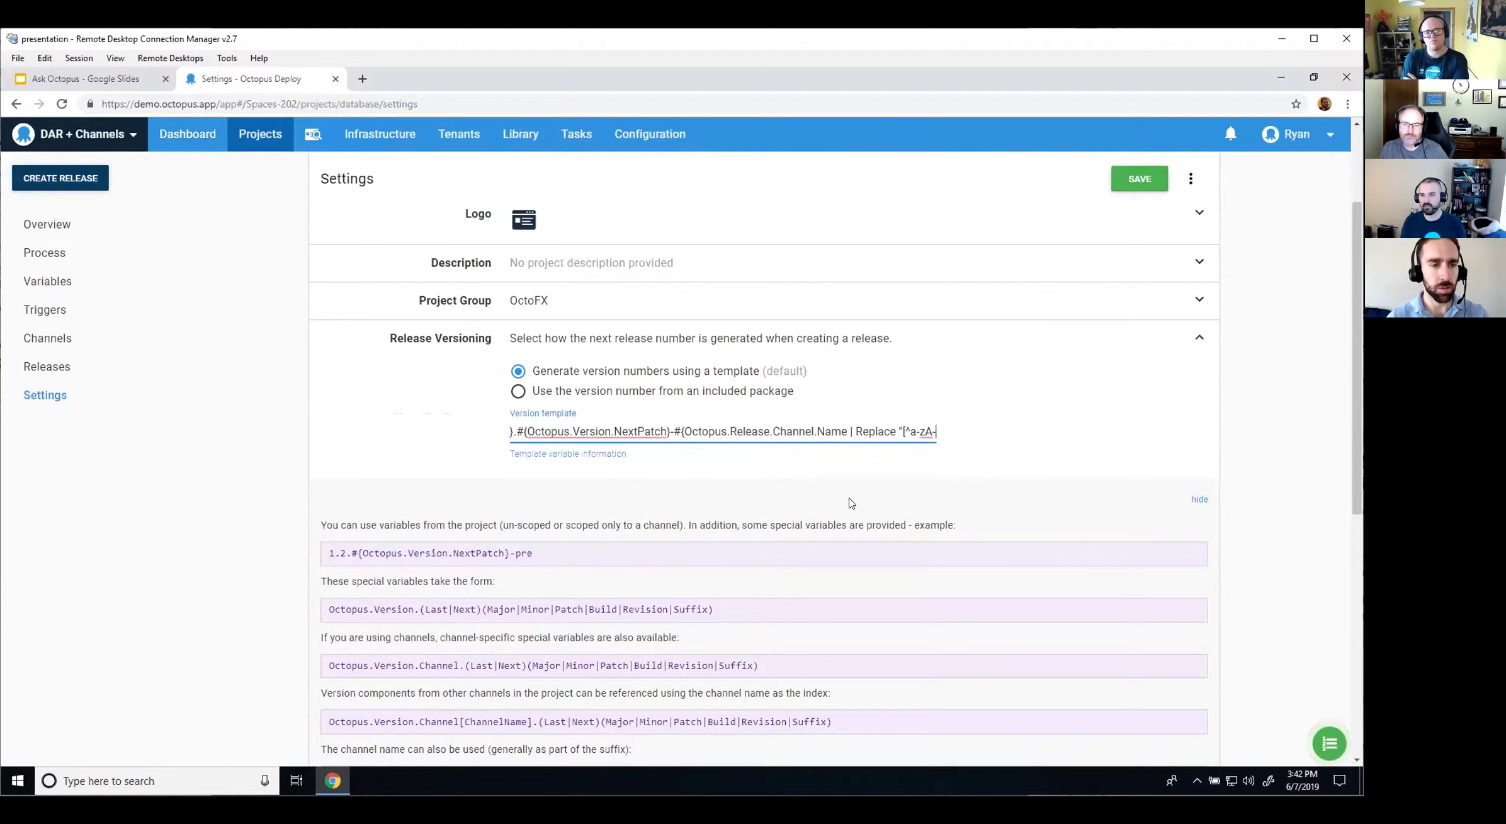
{"action": "type", "text": "Z0"}
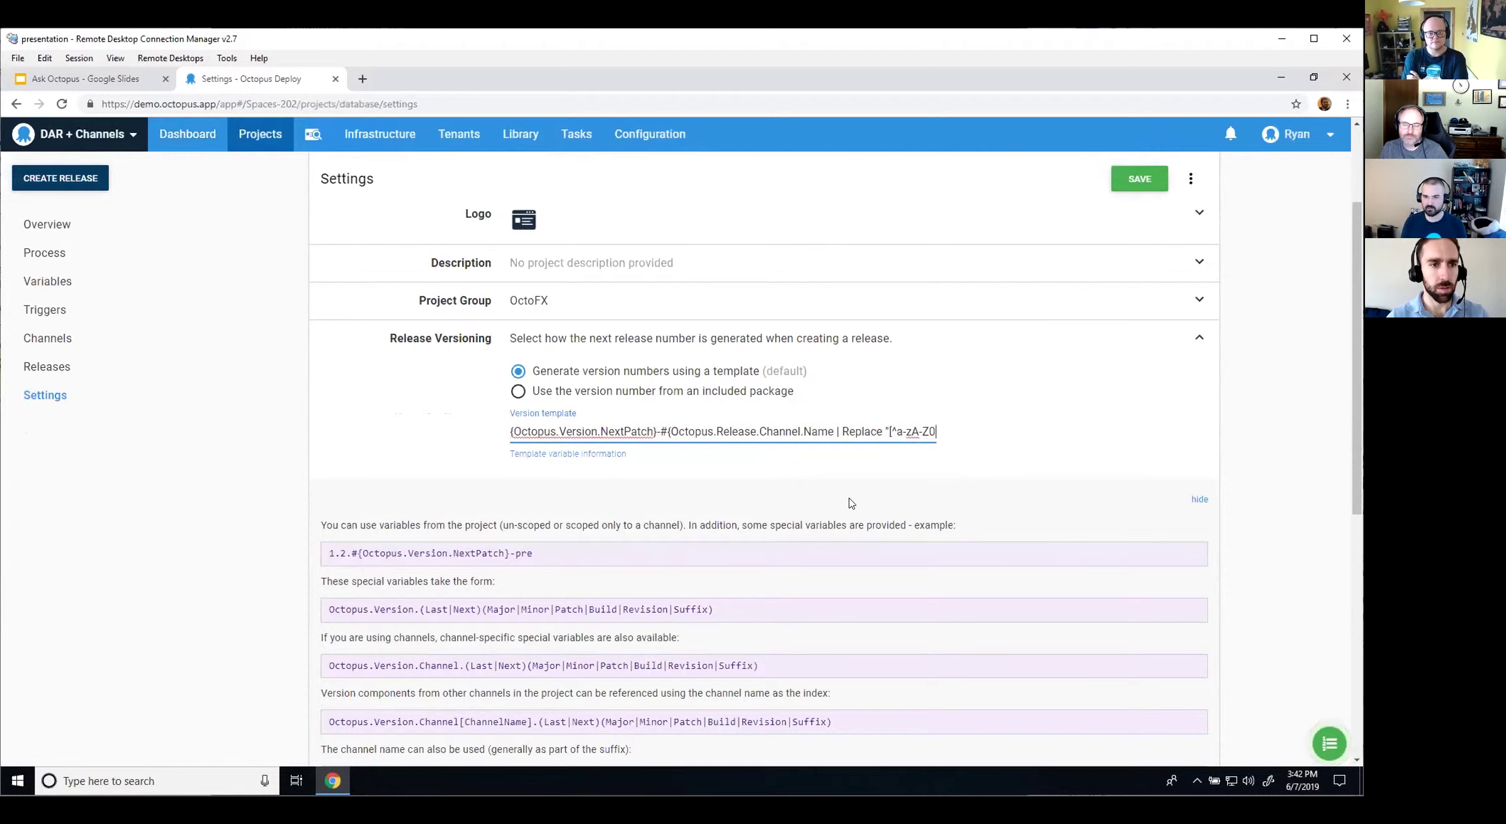
{"action": "type", "text": "-9\"]"}
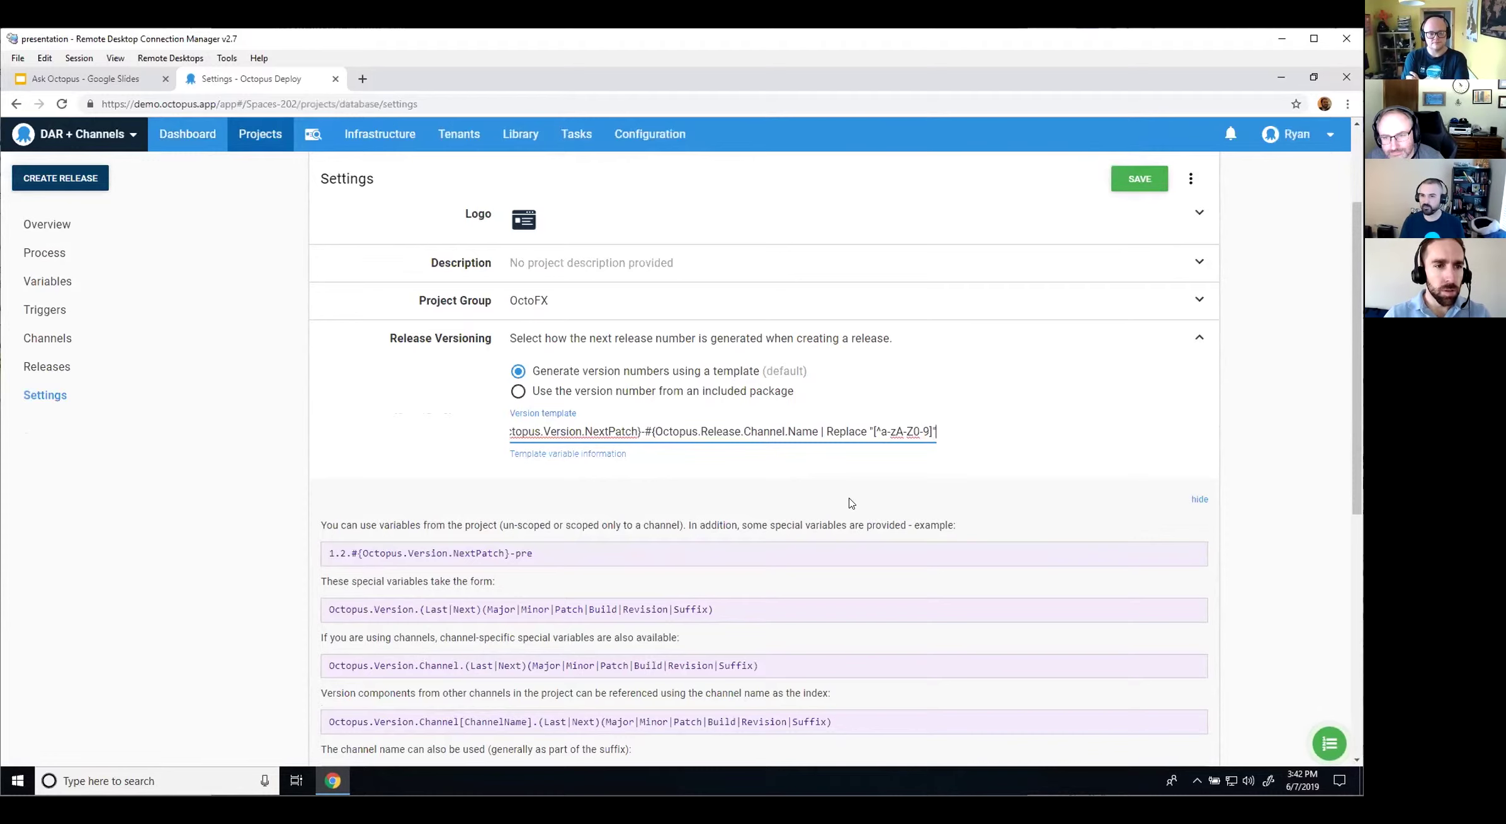
{"action": "type", "text": "|"}
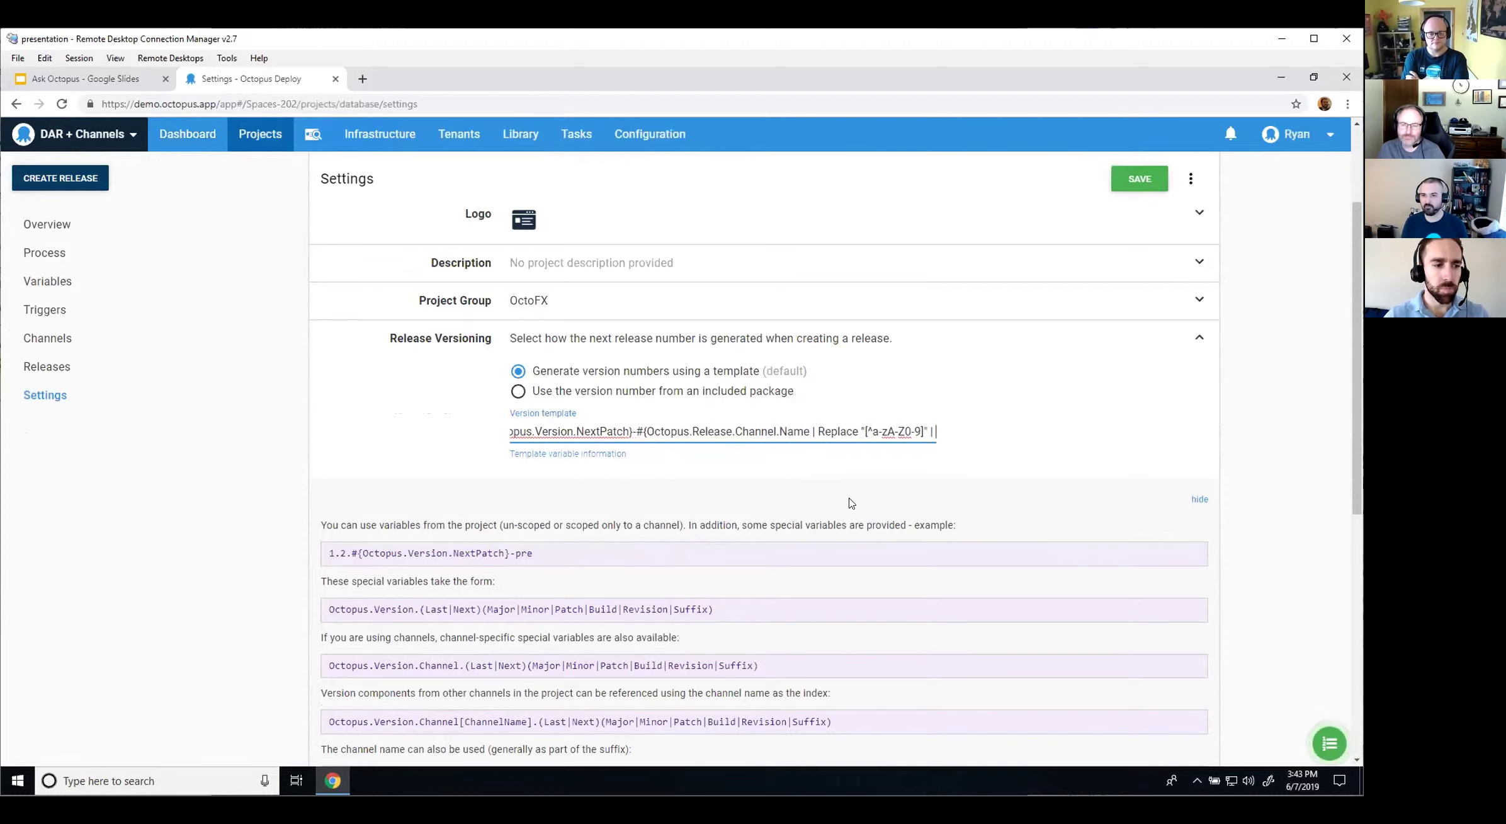
{"action": "type", "text": " ToLower}"}
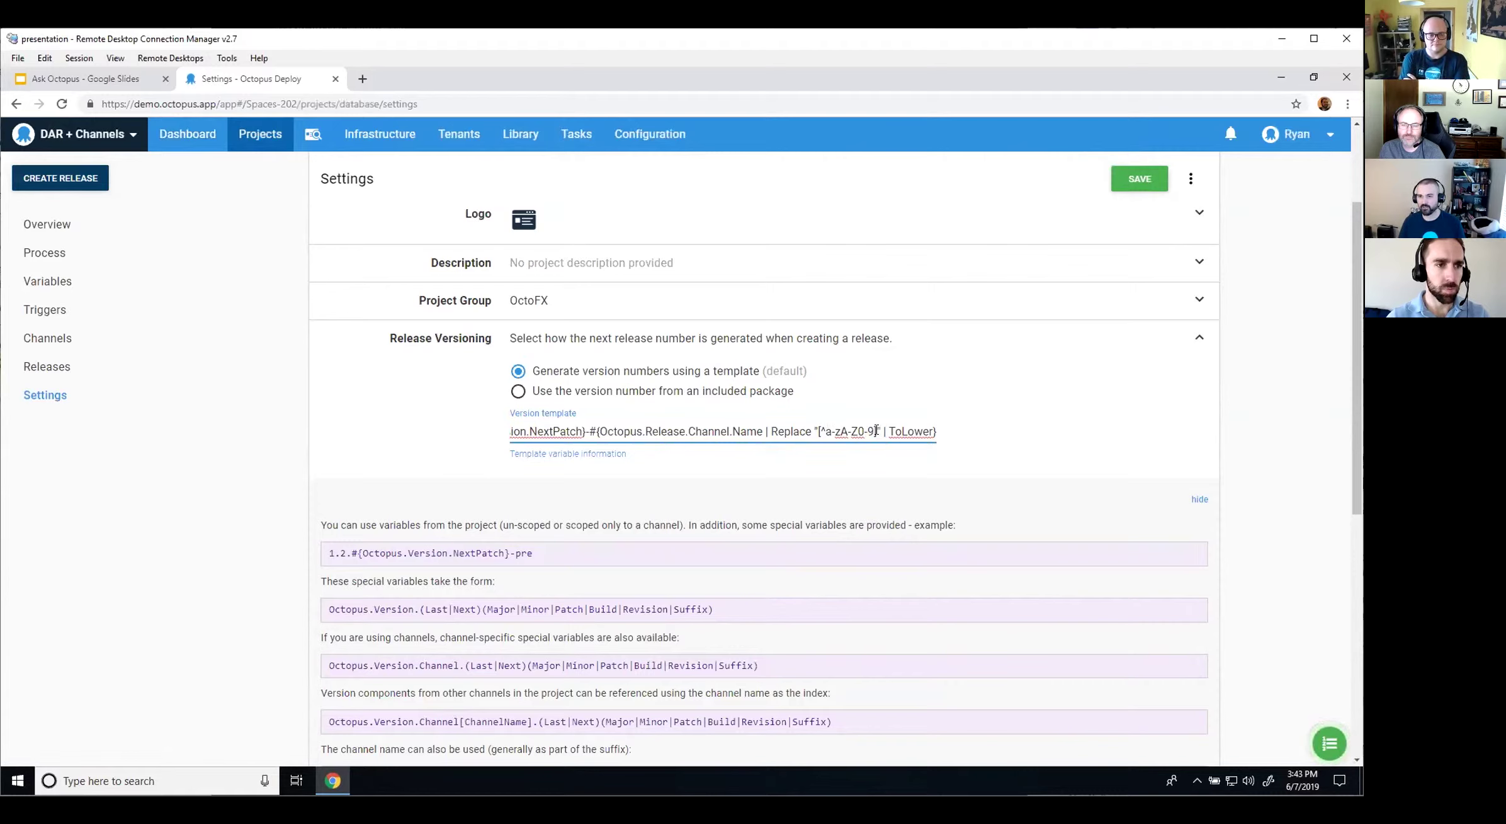
Step: Save the filtered version template and start a new Database release to check its version number
{"action": "key", "text": "ctrl+a"}
{"action": "left_click", "coordinate": [1139, 179]}
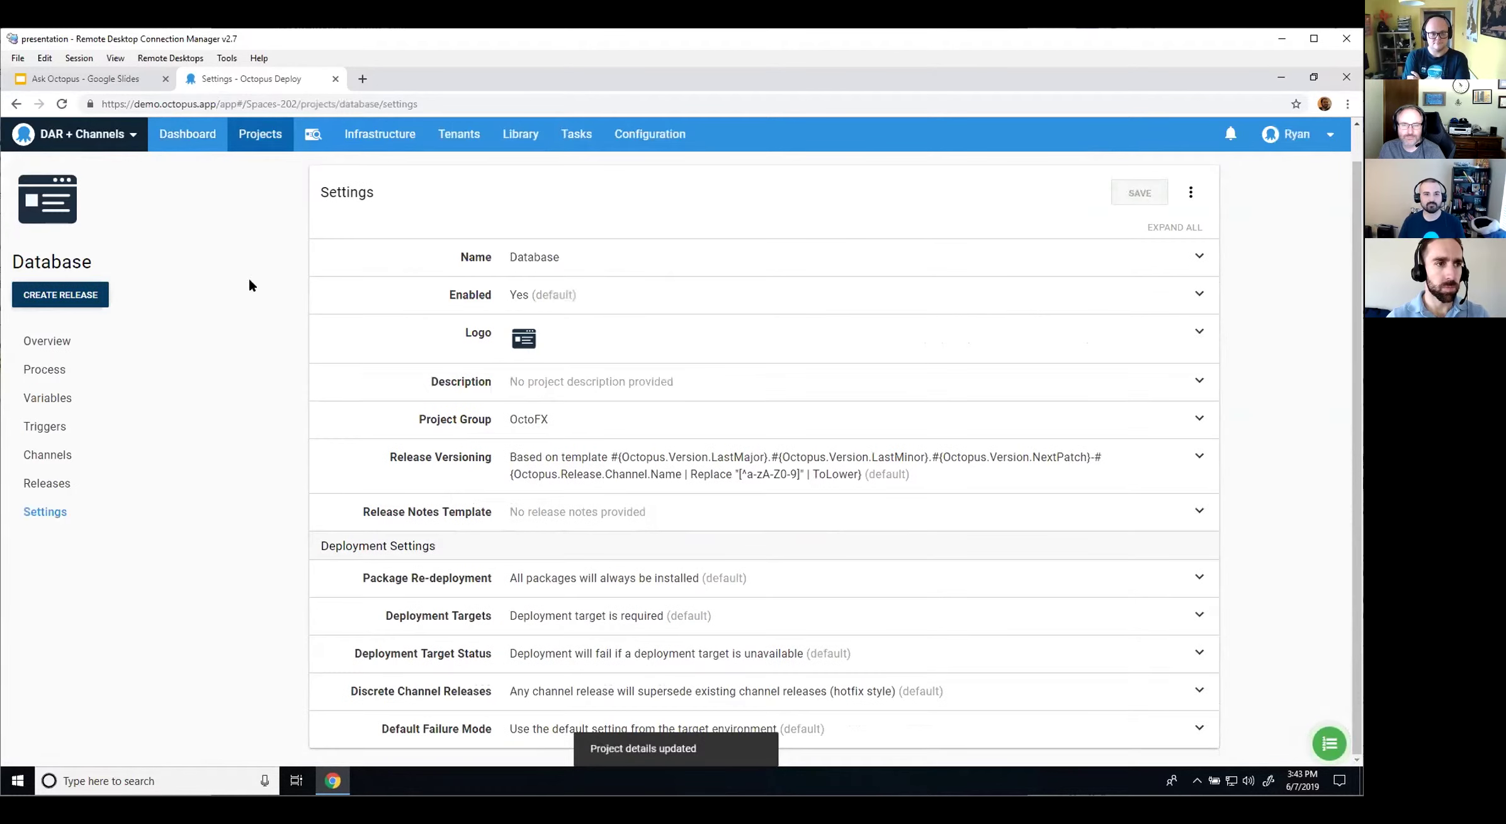
{"action": "left_click", "coordinate": [63, 296]}
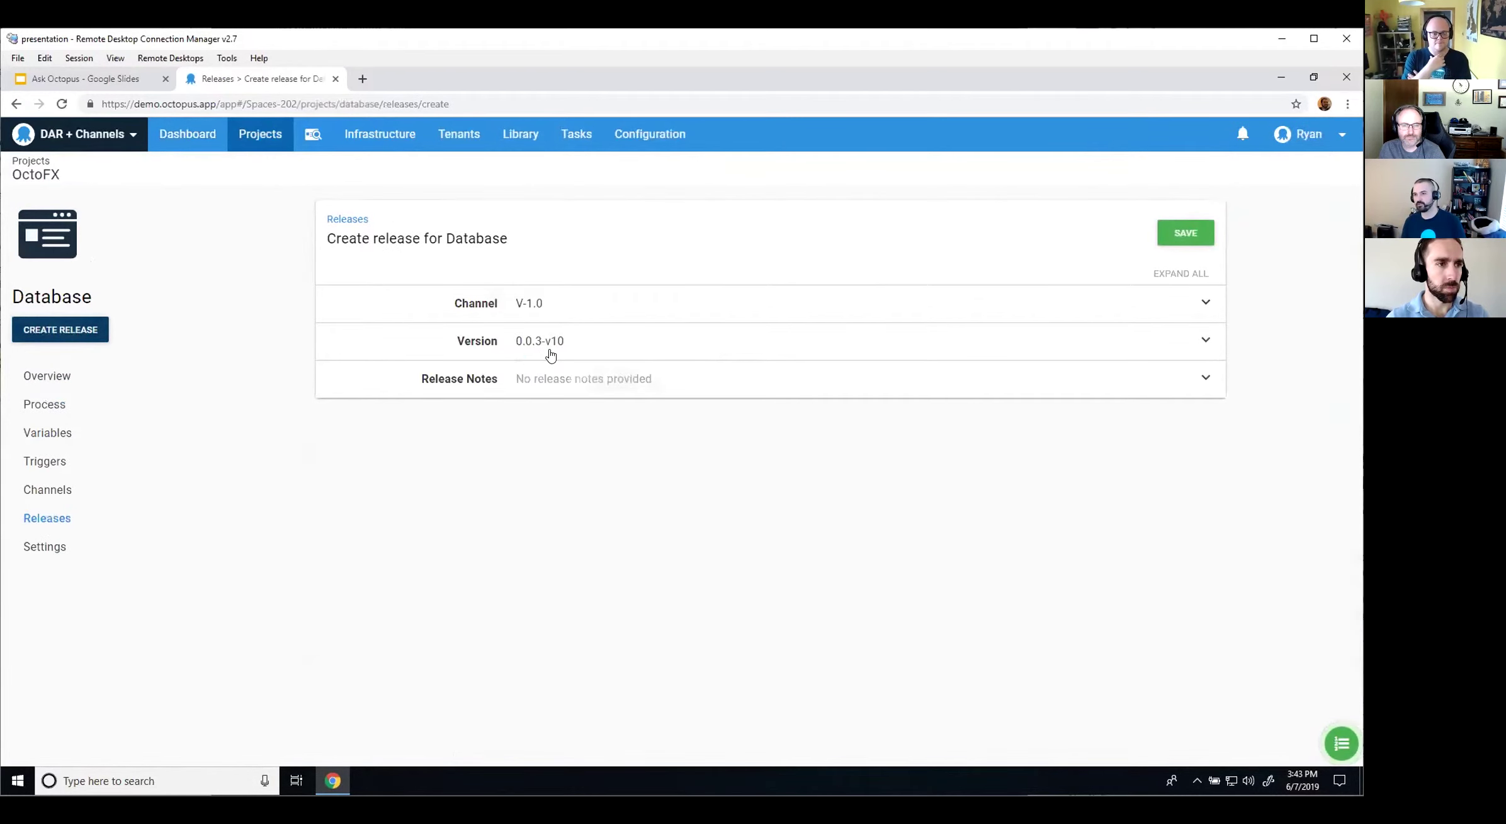
Step: Save the Database release for channel V-1.0 and create a second Database release in channel V-2.0
{"action": "left_click", "coordinate": [1188, 233]}
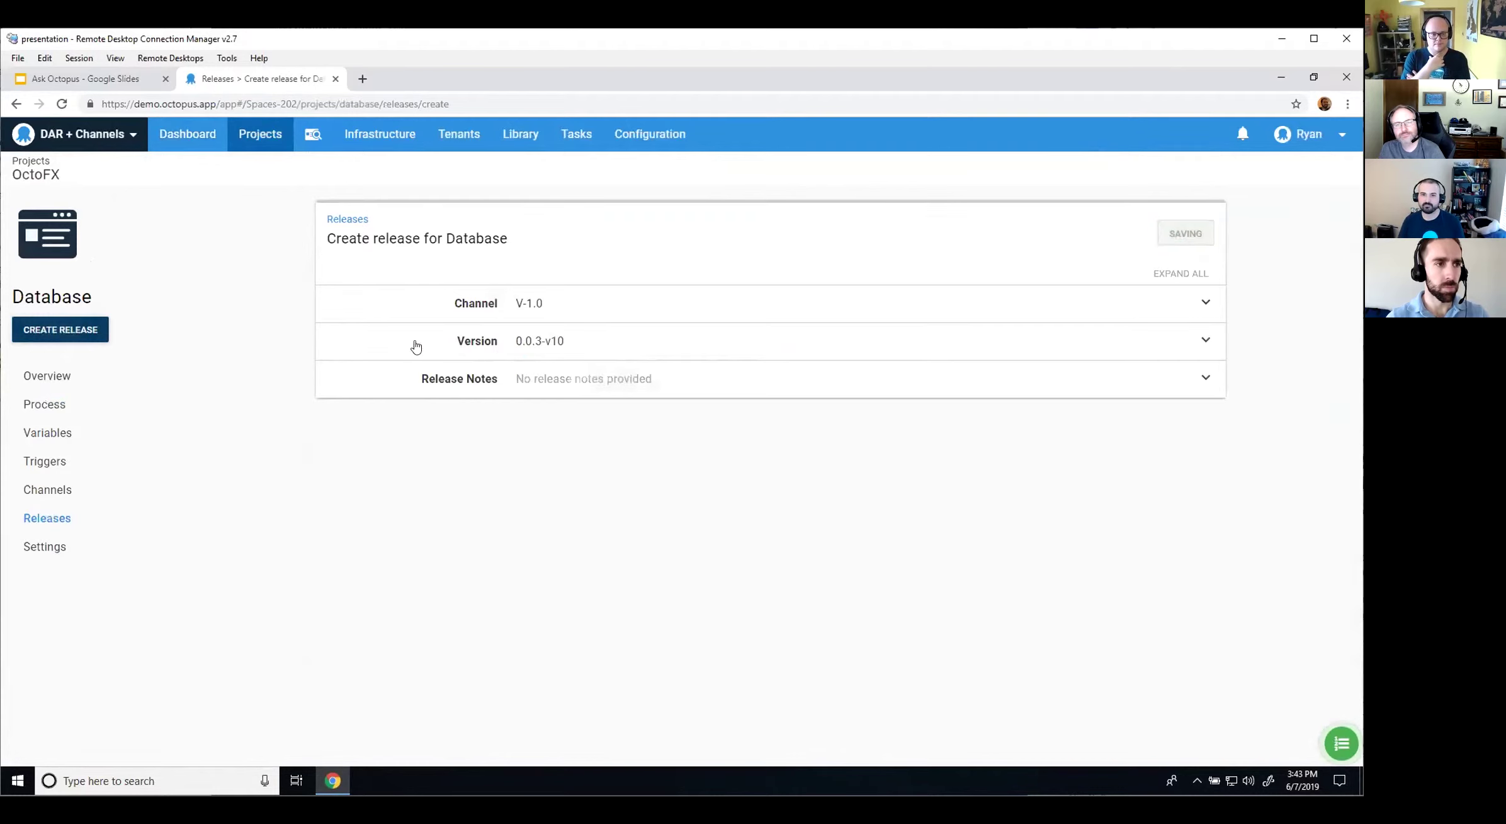
{"action": "left_click", "coordinate": [78, 339]}
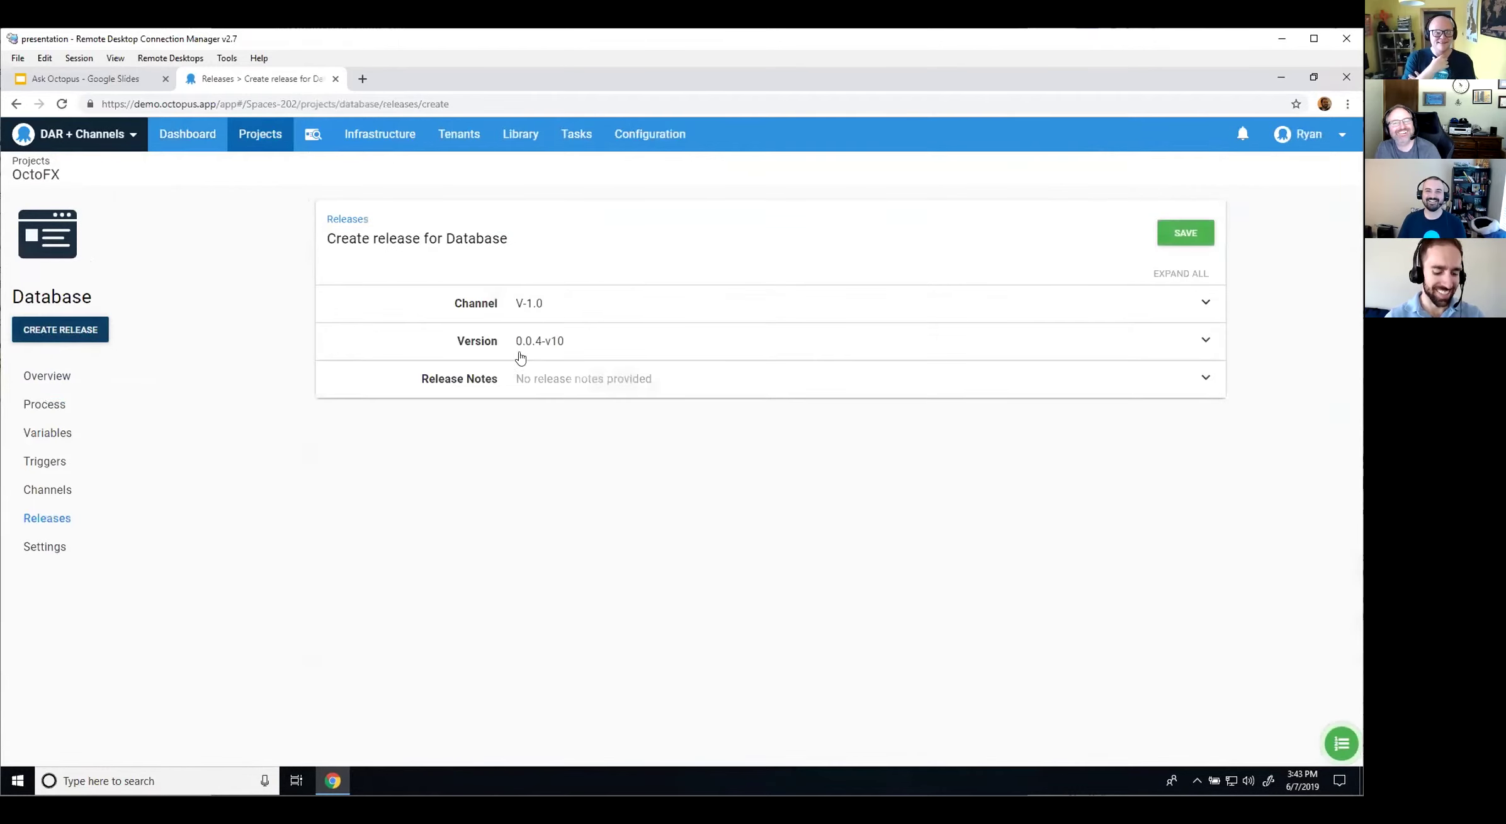
{"action": "left_click", "coordinate": [584, 318]}
{"action": "left_click", "coordinate": [578, 334]}
{"action": "left_click", "coordinate": [578, 362]}
{"action": "left_click", "coordinate": [1188, 237]}
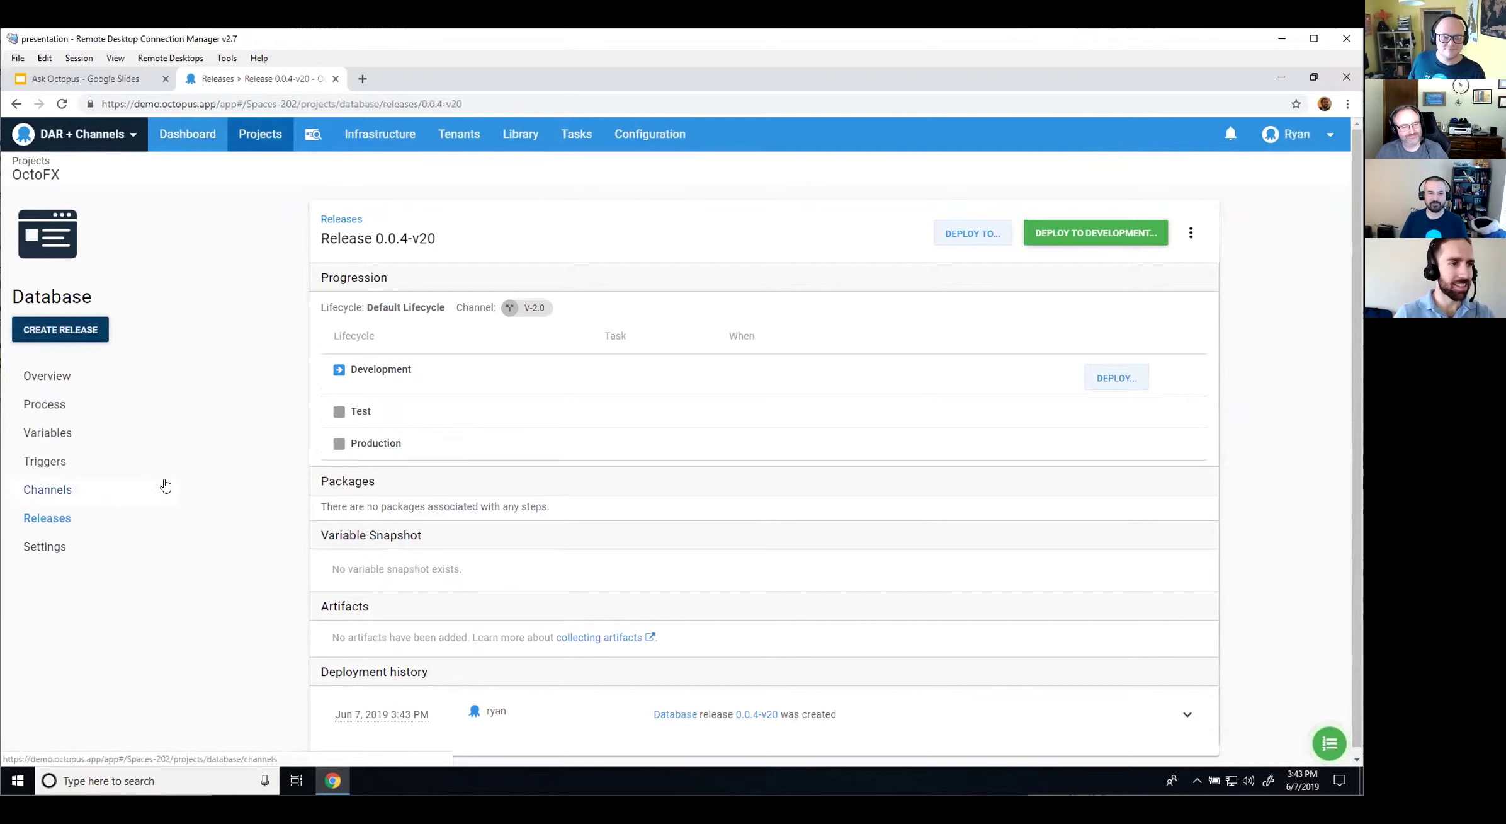
{"action": "left_click", "coordinate": [69, 376]}
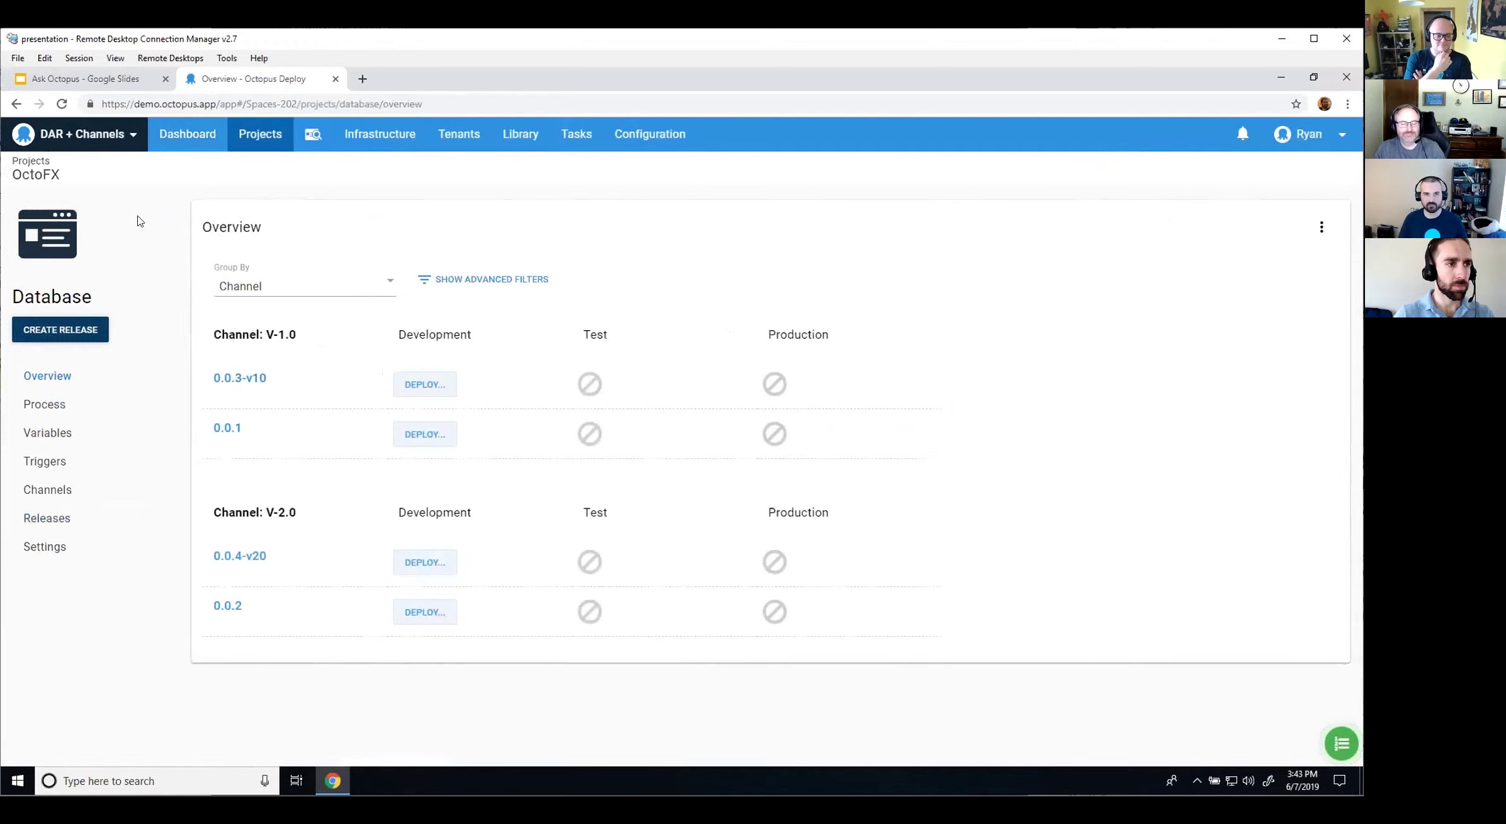
Step: Open the Rate Service and Trading Site projects from the dashboard in separate browser tabs
{"action": "left_click", "coordinate": [200, 134]}
{"action": "middle_click", "coordinate": [58, 401]}
{"action": "middle_click", "coordinate": [88, 449]}
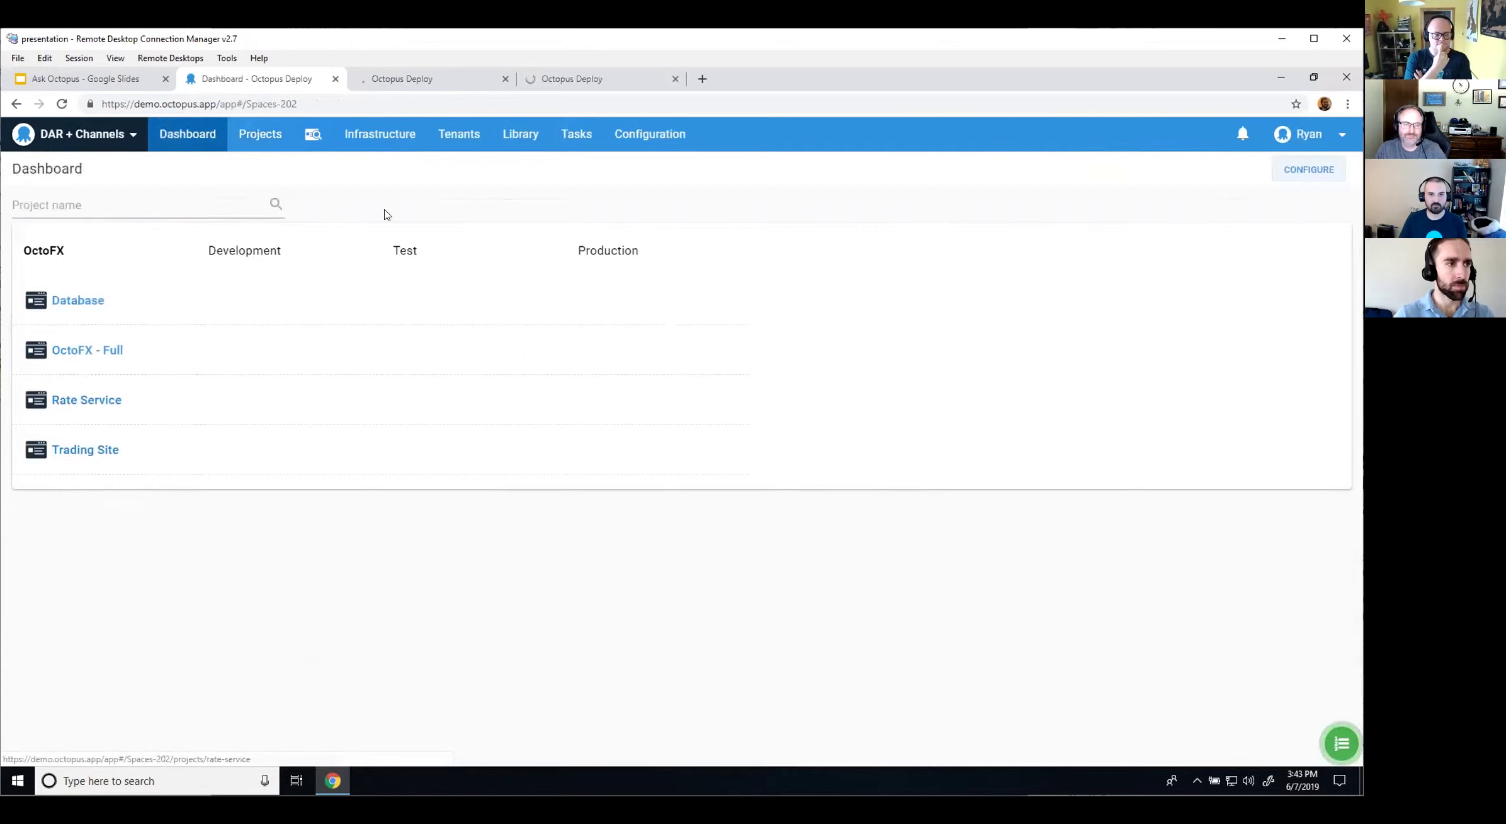
Step: Replace Rate Service's version template with the copied Database one, ending in -#{Octopus.Release.Channel.Name | Replace "[^a-zA-Z0-9]" | ToLower}, and save the settings
{"action": "left_click", "coordinate": [403, 79]}
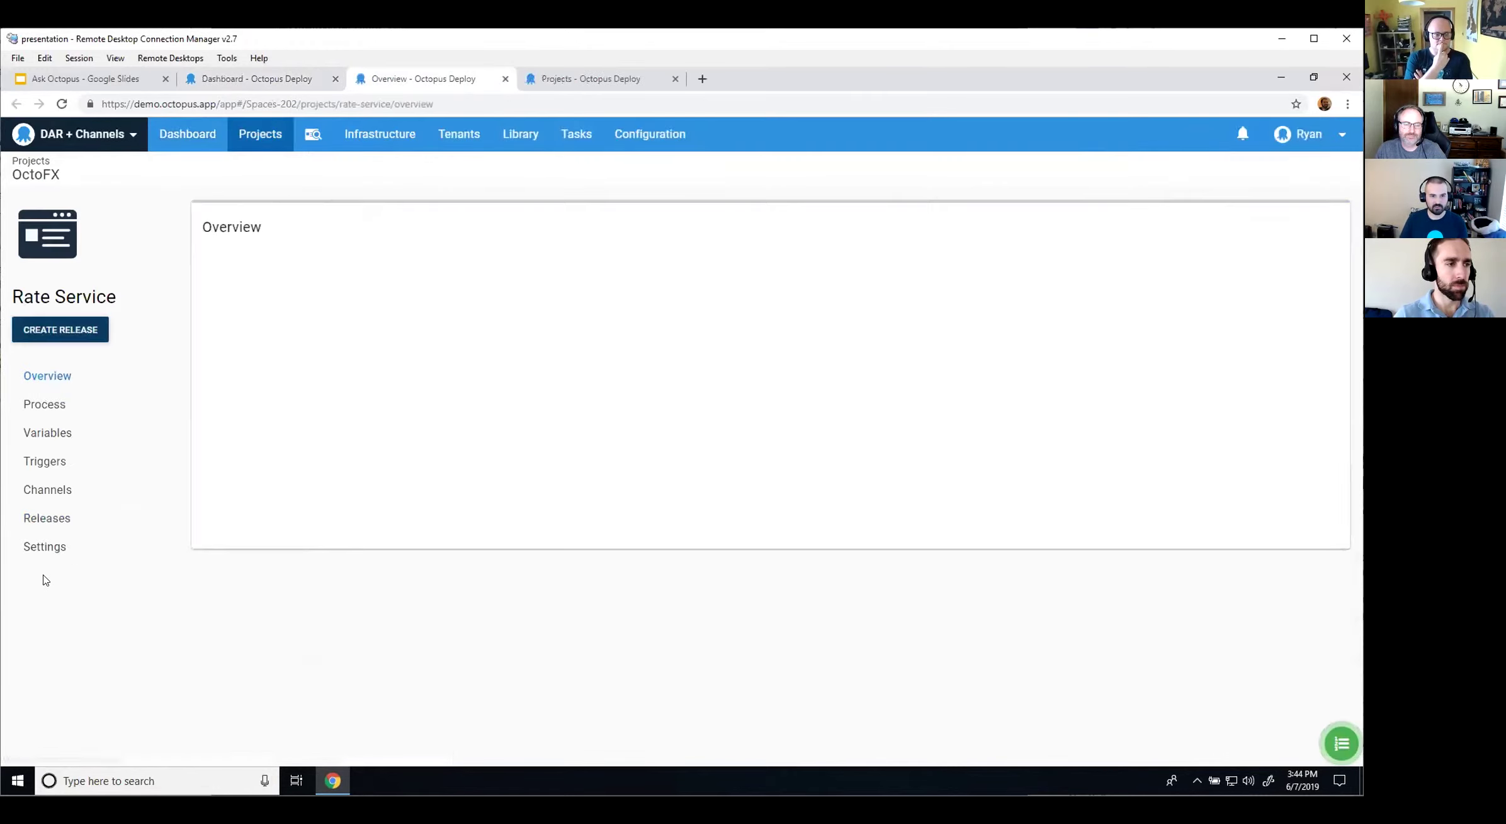
{"action": "left_click", "coordinate": [44, 548]}
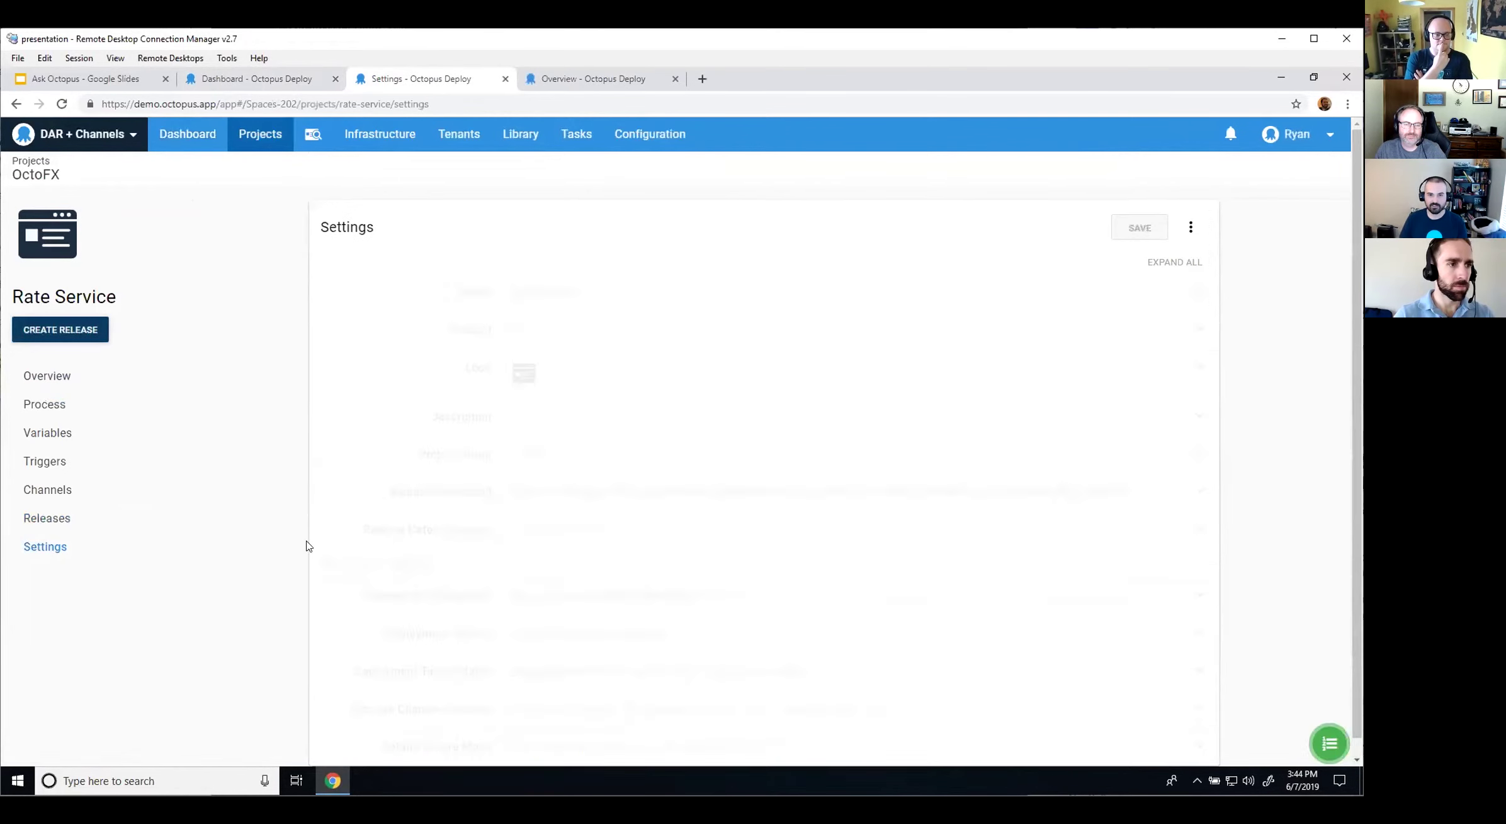
{"action": "scroll", "coordinate": [581, 562], "scroll_direction": "down", "scroll_amount": 1}
{"action": "left_click", "coordinate": [587, 480]}
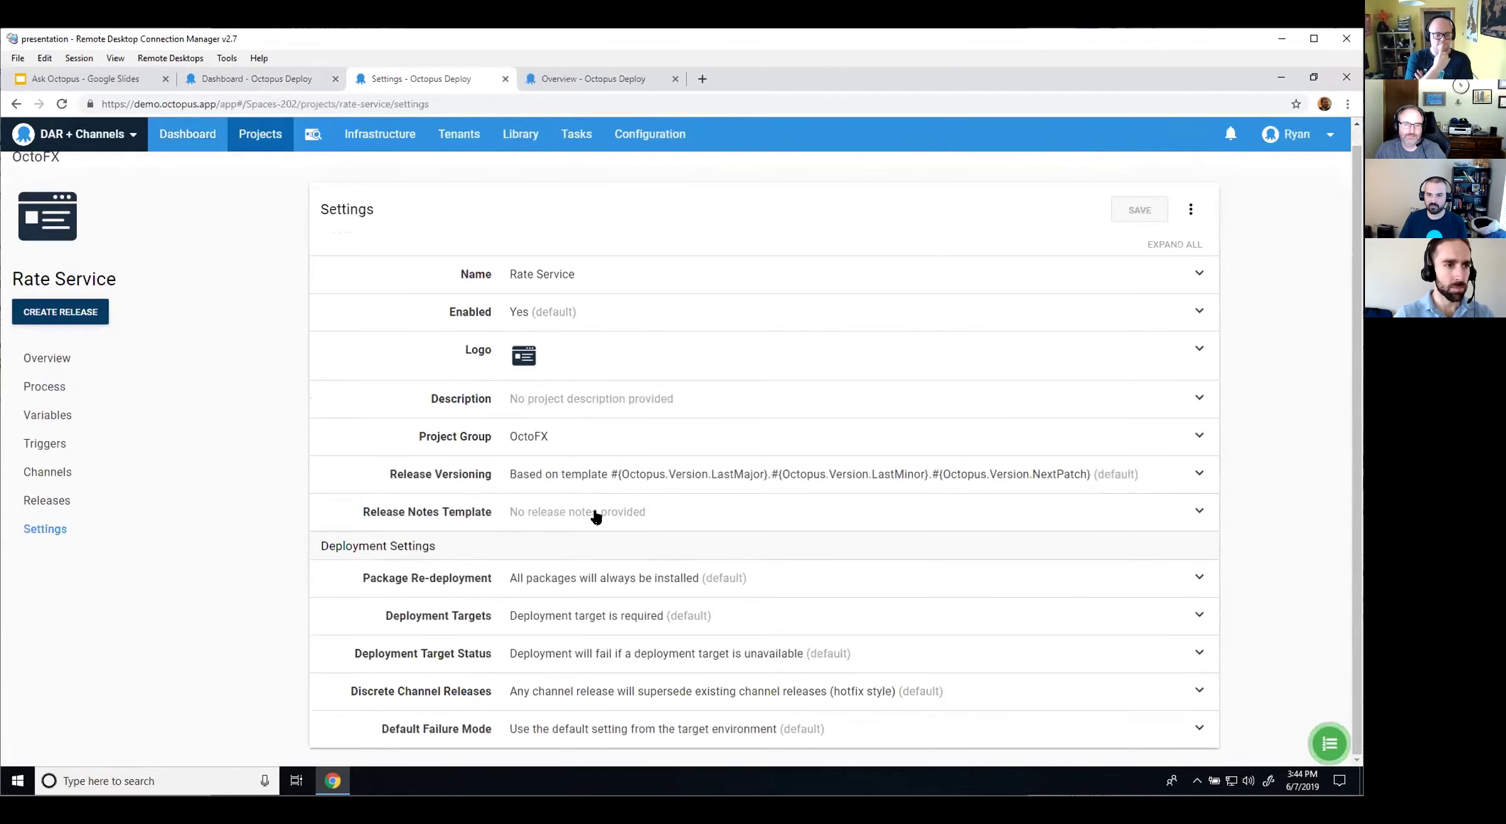
{"action": "triple_click", "coordinate": [594, 572]}
{"action": "key", "text": "ctrl+v"}
{"action": "left_click", "coordinate": [1146, 213]}
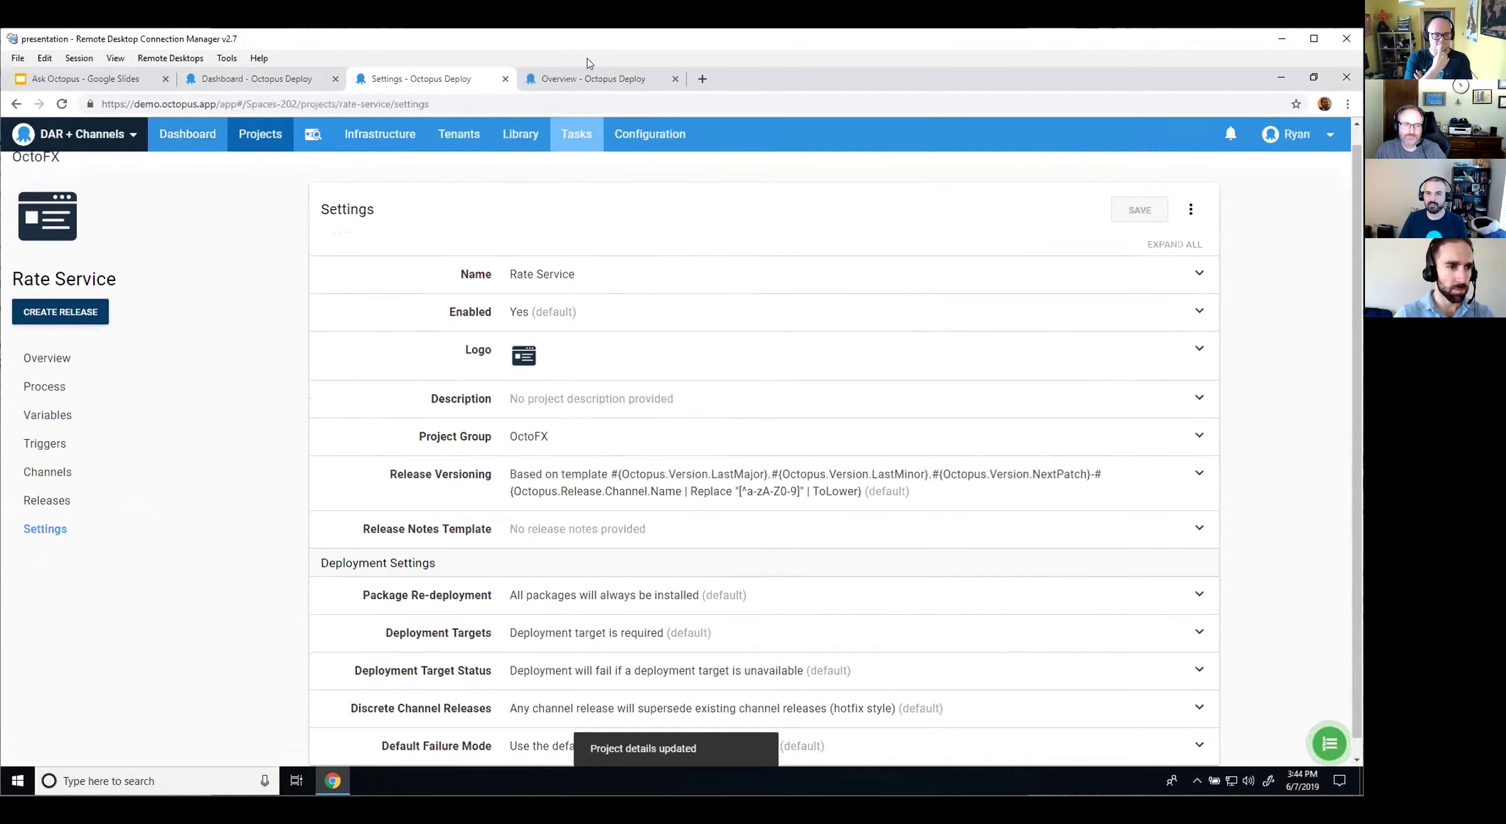
Step: Replace the Trading Site project's release version template with the same copied channel-name template and save the settings
{"action": "left_click", "coordinate": [575, 81]}
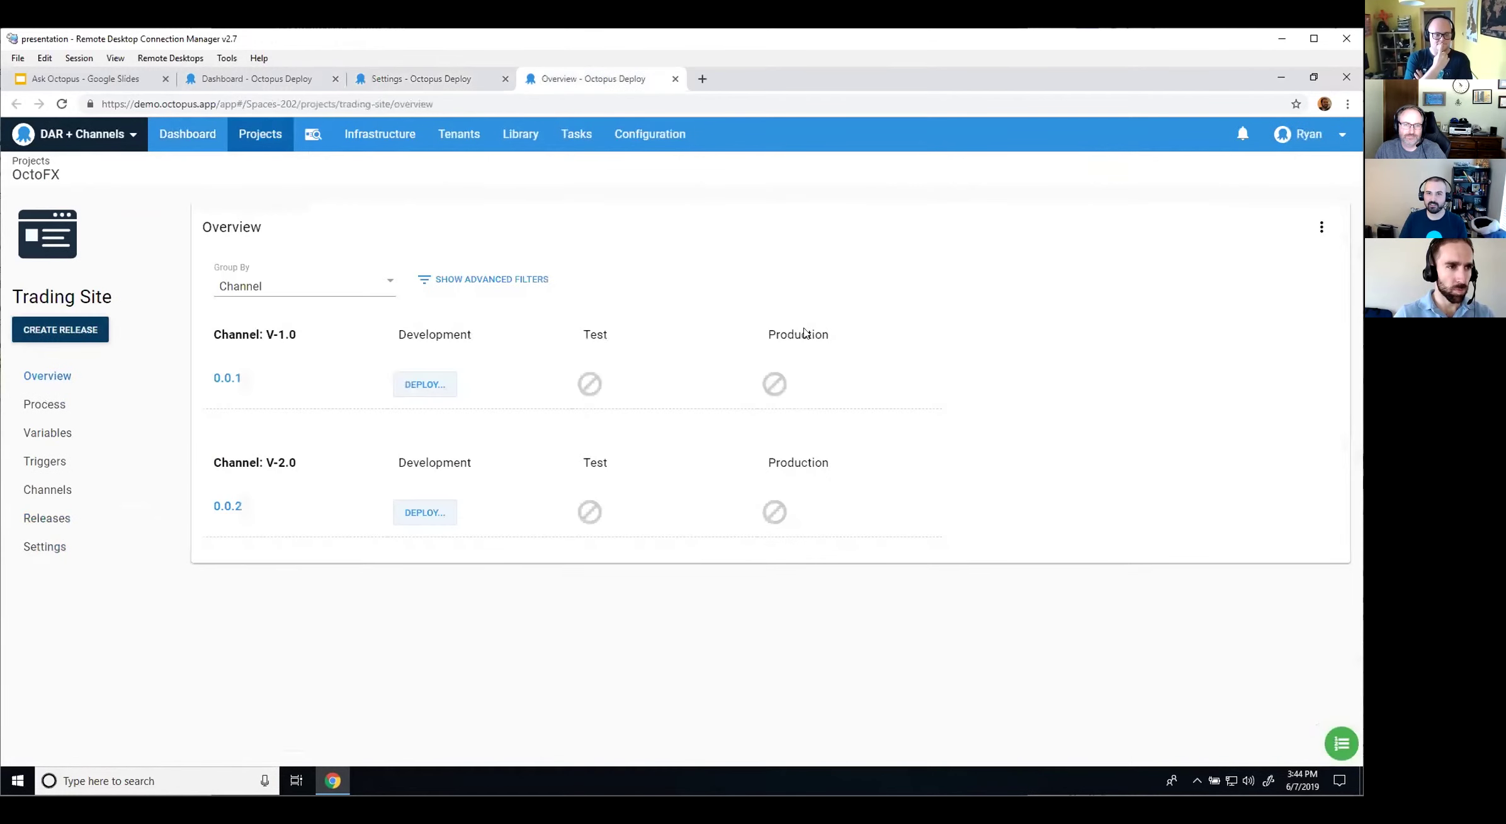
{"action": "left_click", "coordinate": [54, 547]}
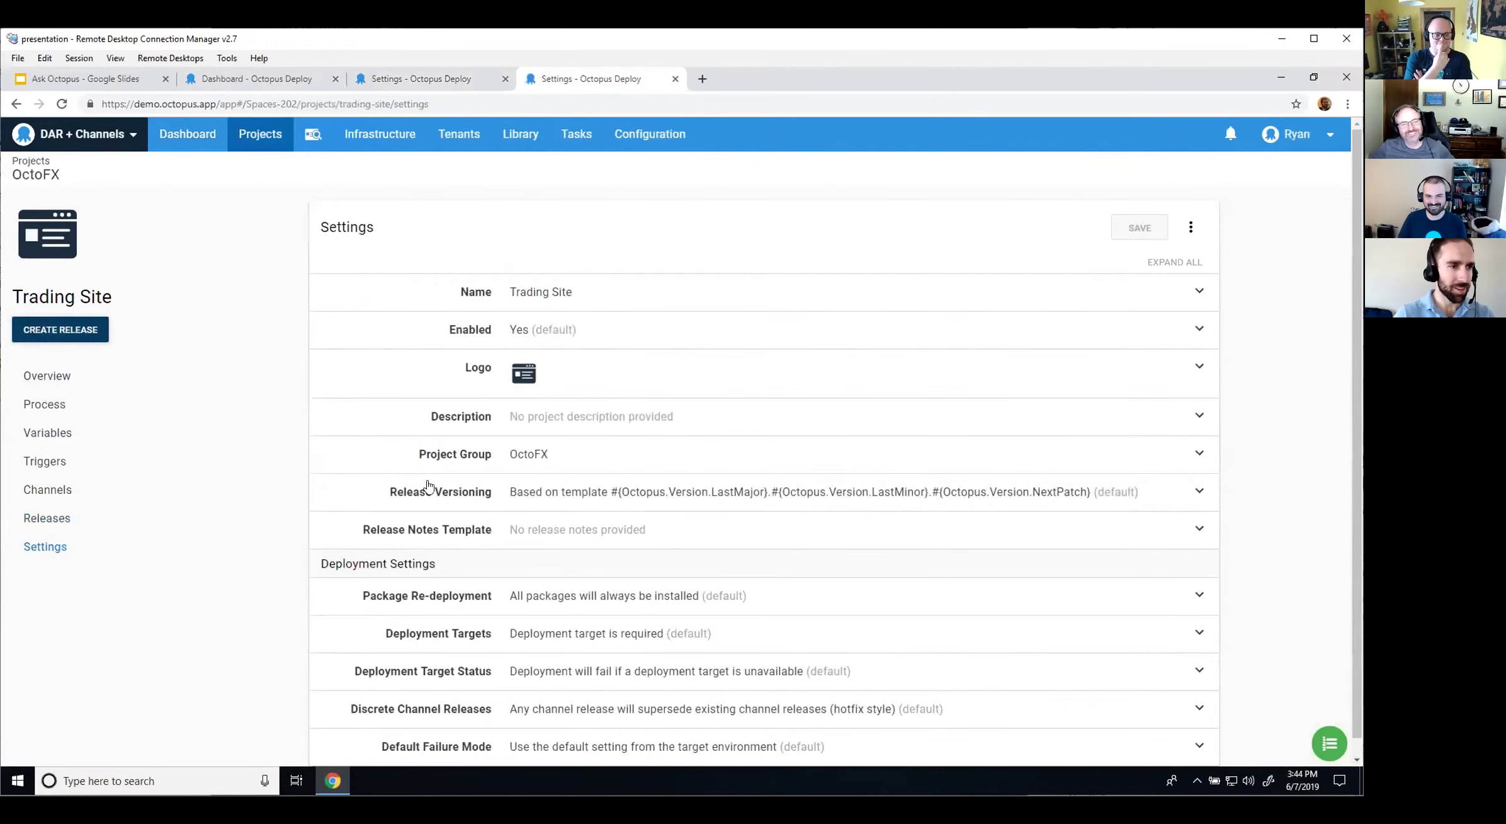
{"action": "left_click", "coordinate": [627, 474]}
{"action": "triple_click", "coordinate": [626, 568]}
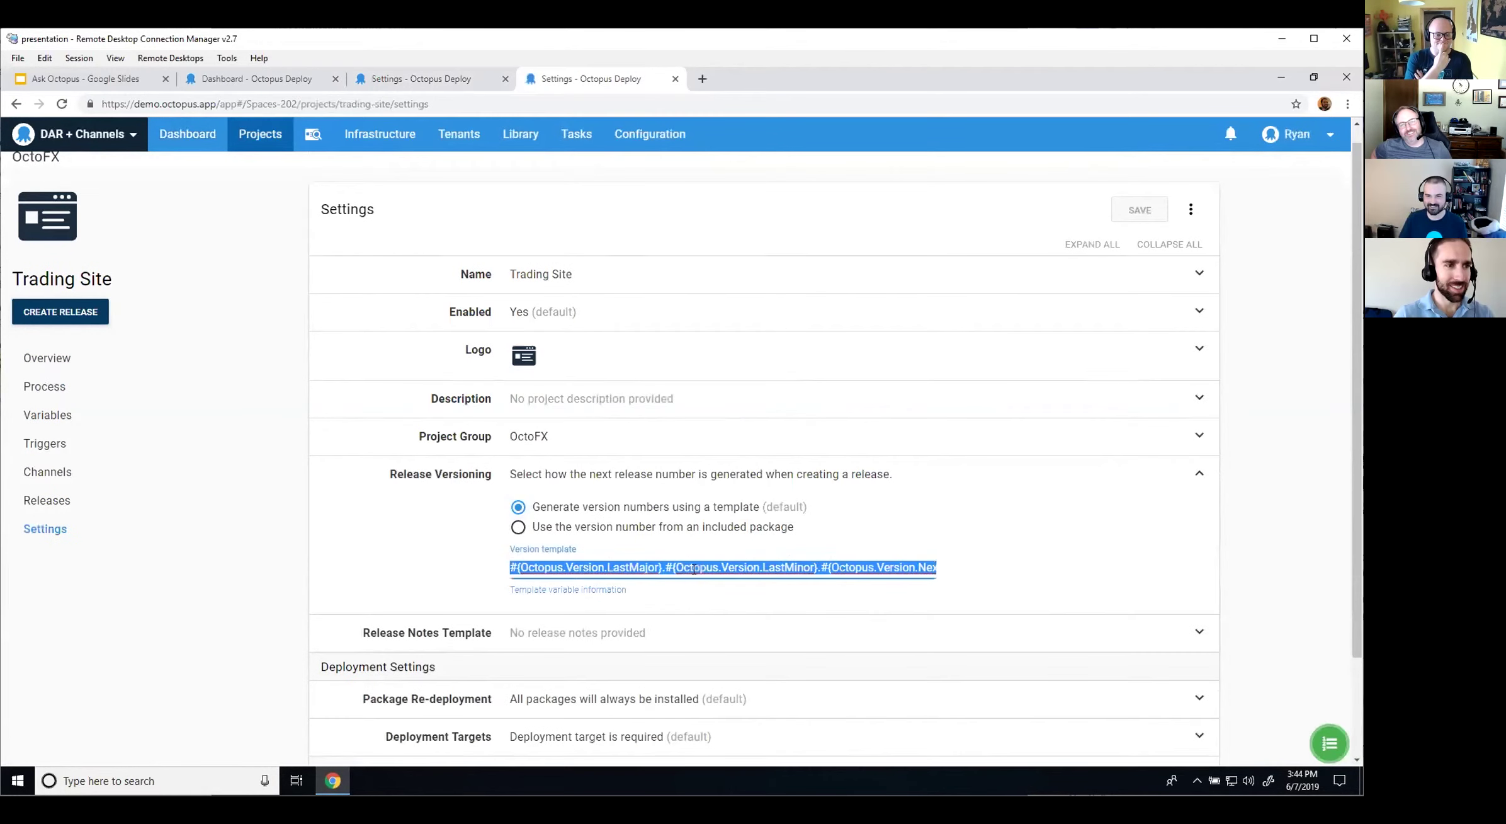
{"action": "key", "text": "ctrl+v"}
{"action": "left_click", "coordinate": [1133, 210]}
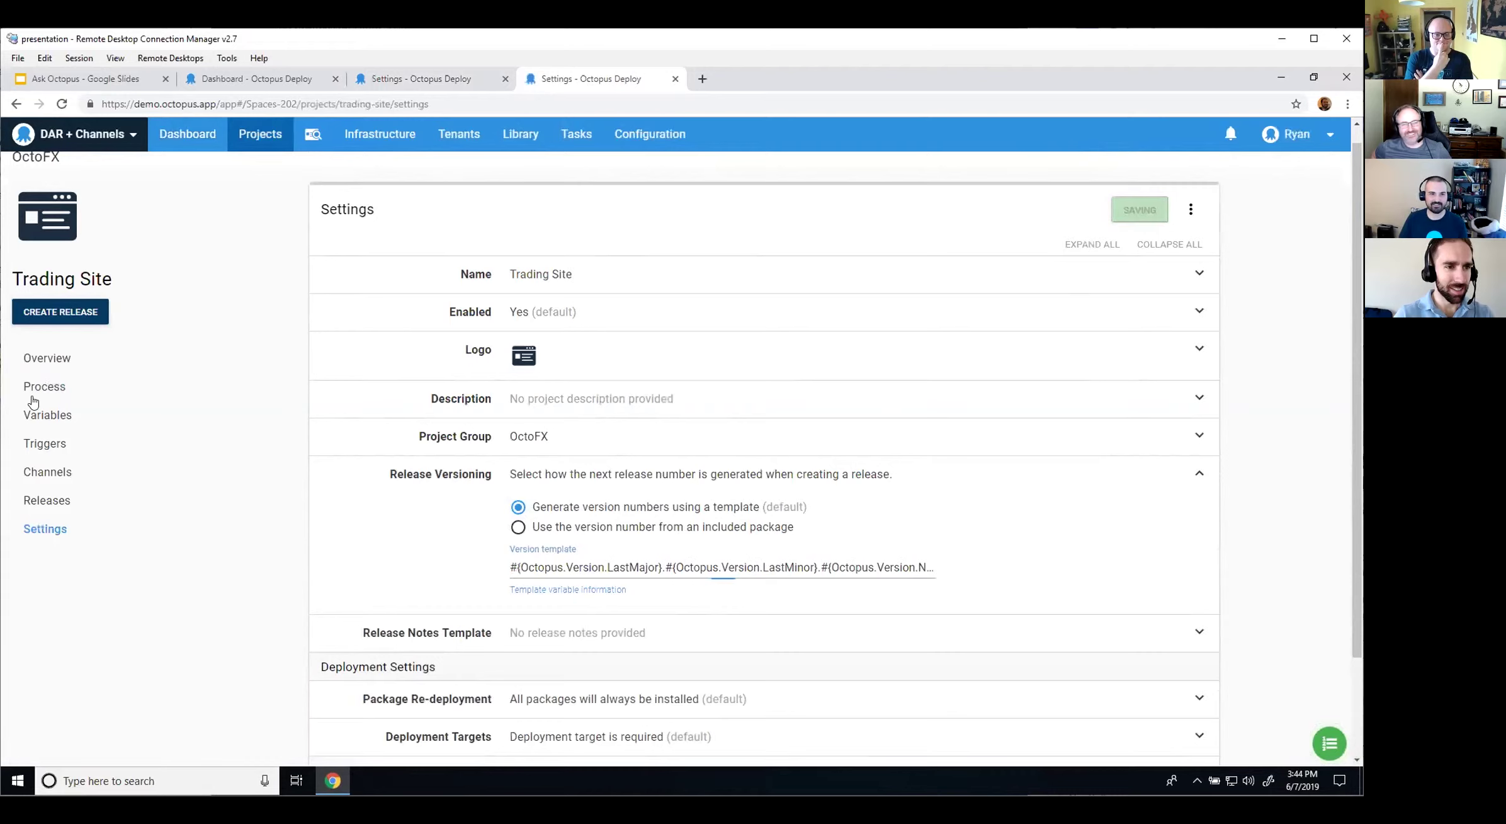
Step: Create two Trading Site releases, one in channel V-1.0 and one in channel V-2.0, and close that project's browser tab
{"action": "left_click", "coordinate": [61, 312]}
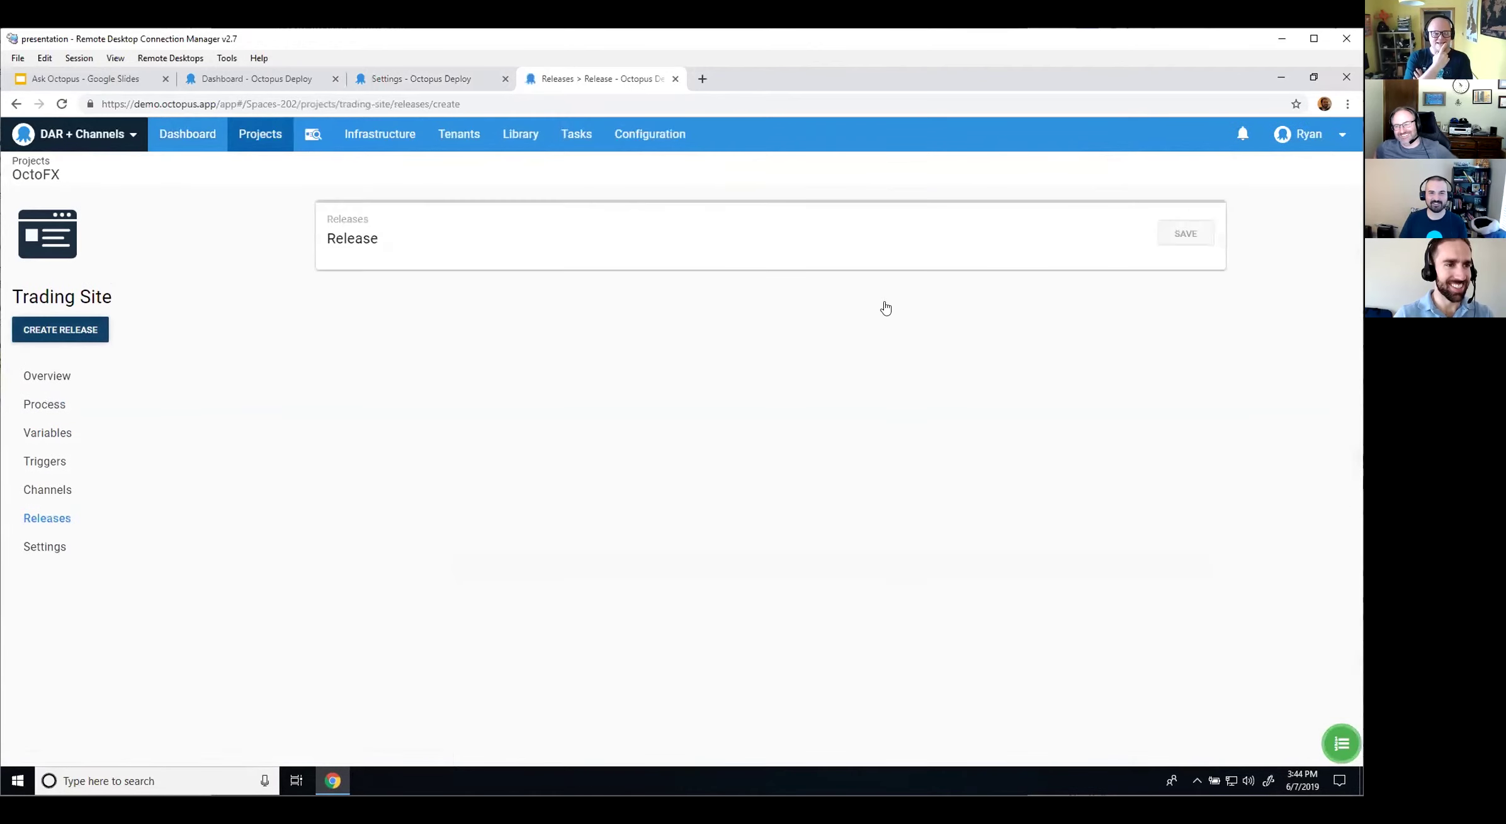
{"action": "left_click", "coordinate": [1174, 228]}
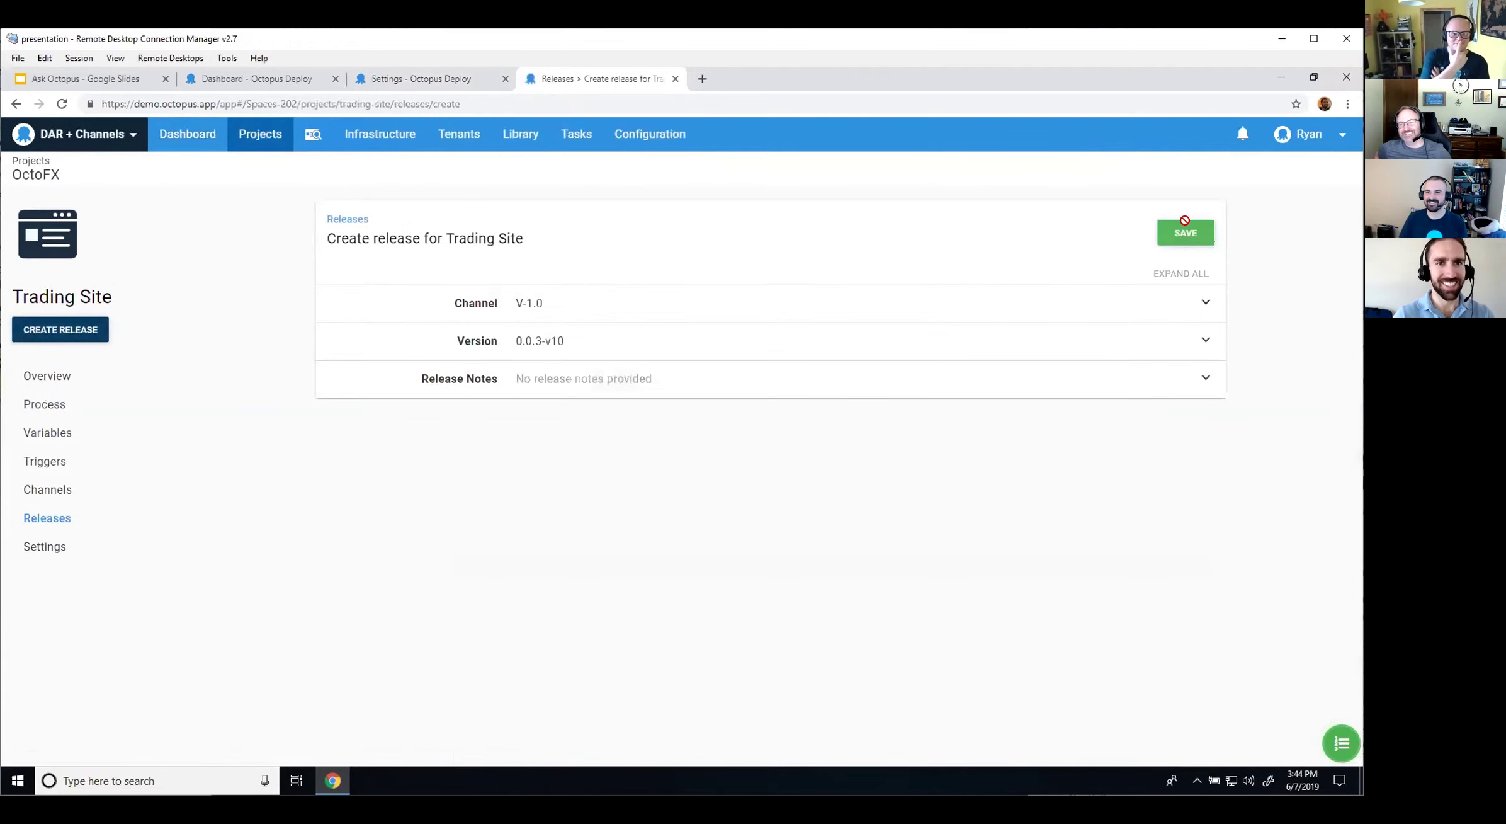
{"action": "left_click", "coordinate": [59, 335]}
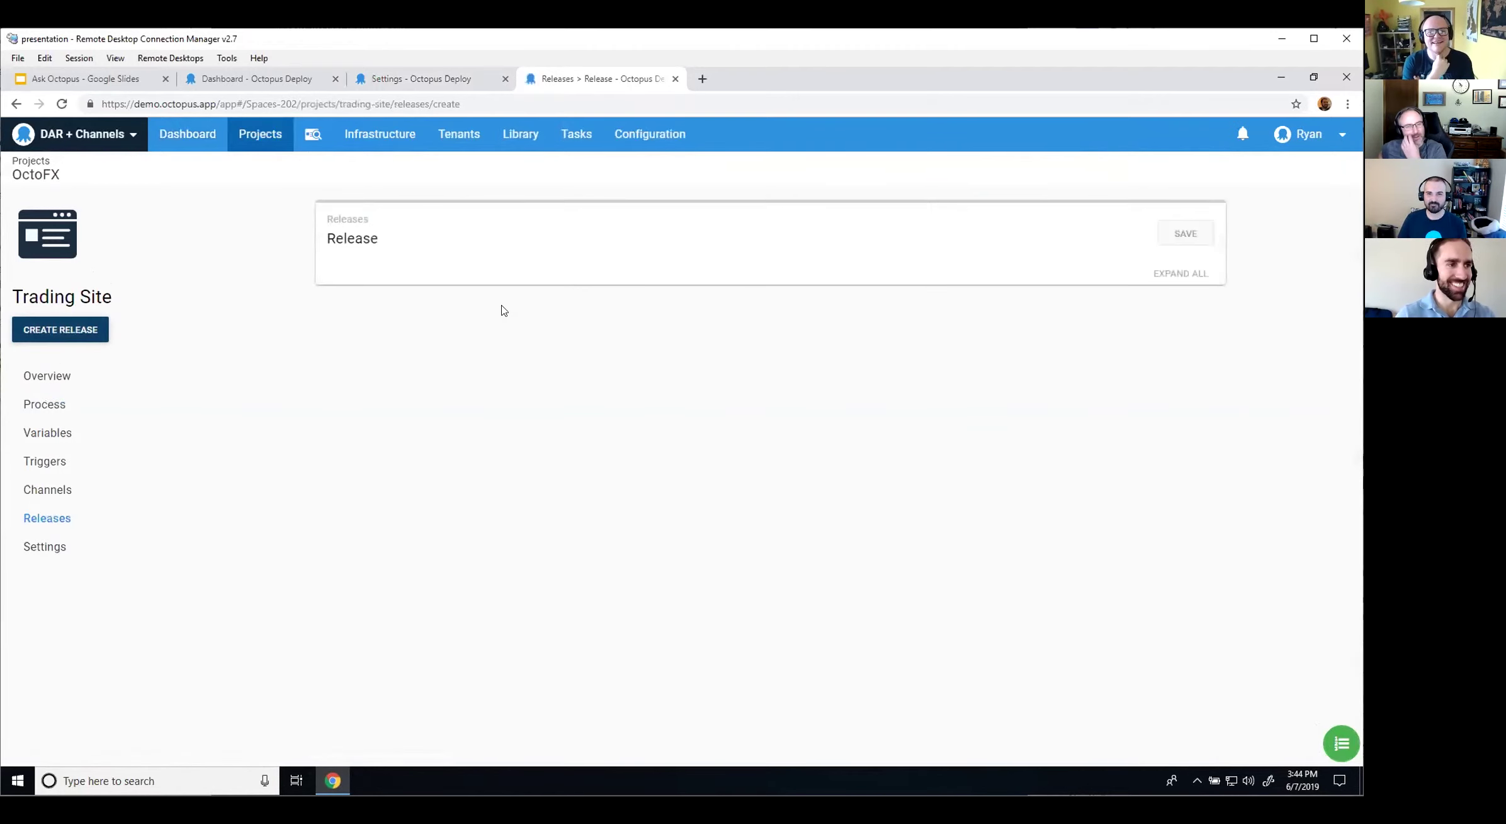
{"action": "left_click", "coordinate": [570, 308]}
{"action": "left_click", "coordinate": [551, 347]}
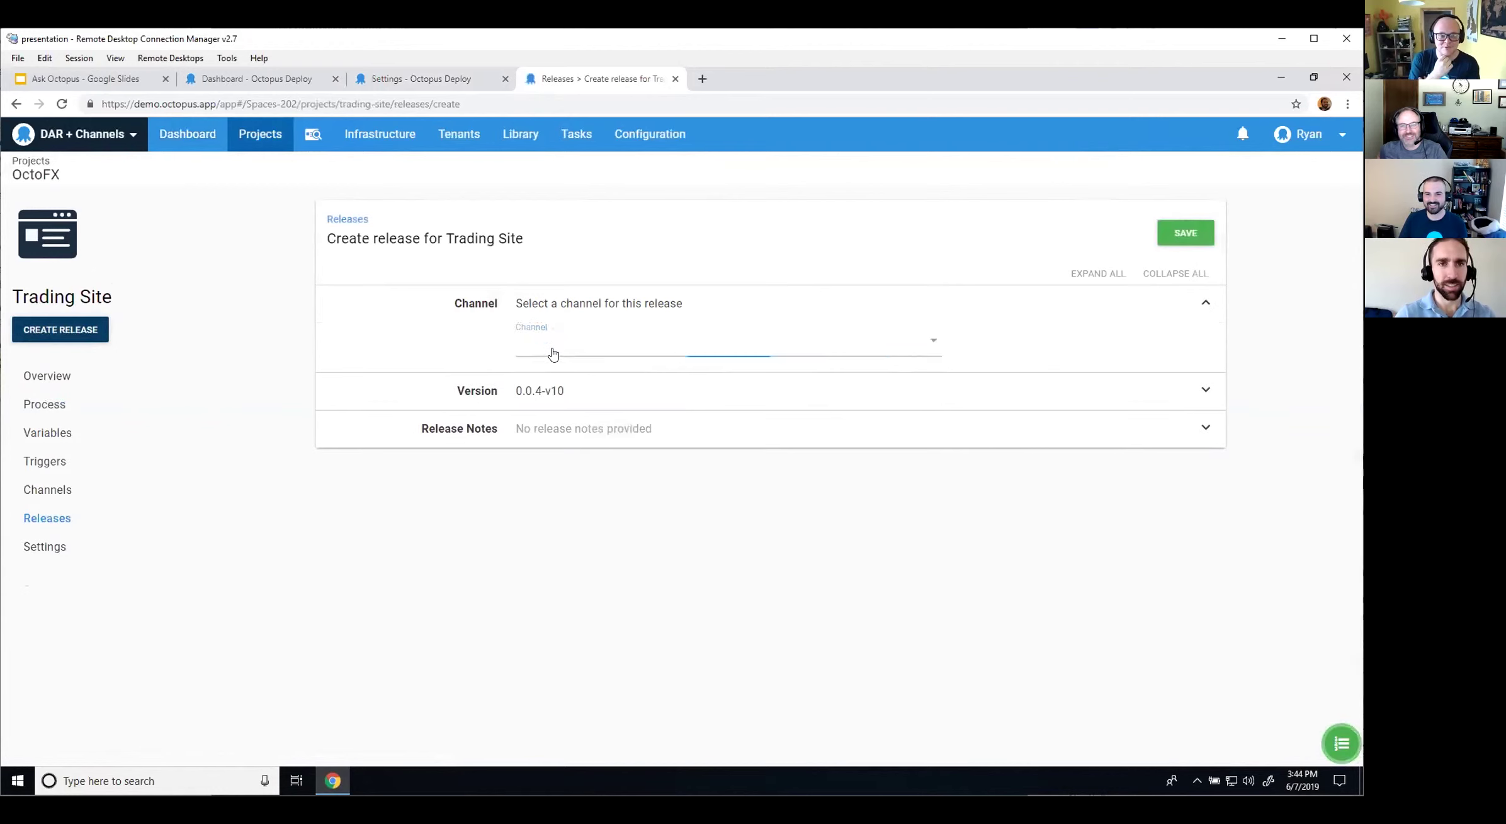
{"action": "left_click", "coordinate": [545, 362]}
{"action": "left_click", "coordinate": [1191, 238]}
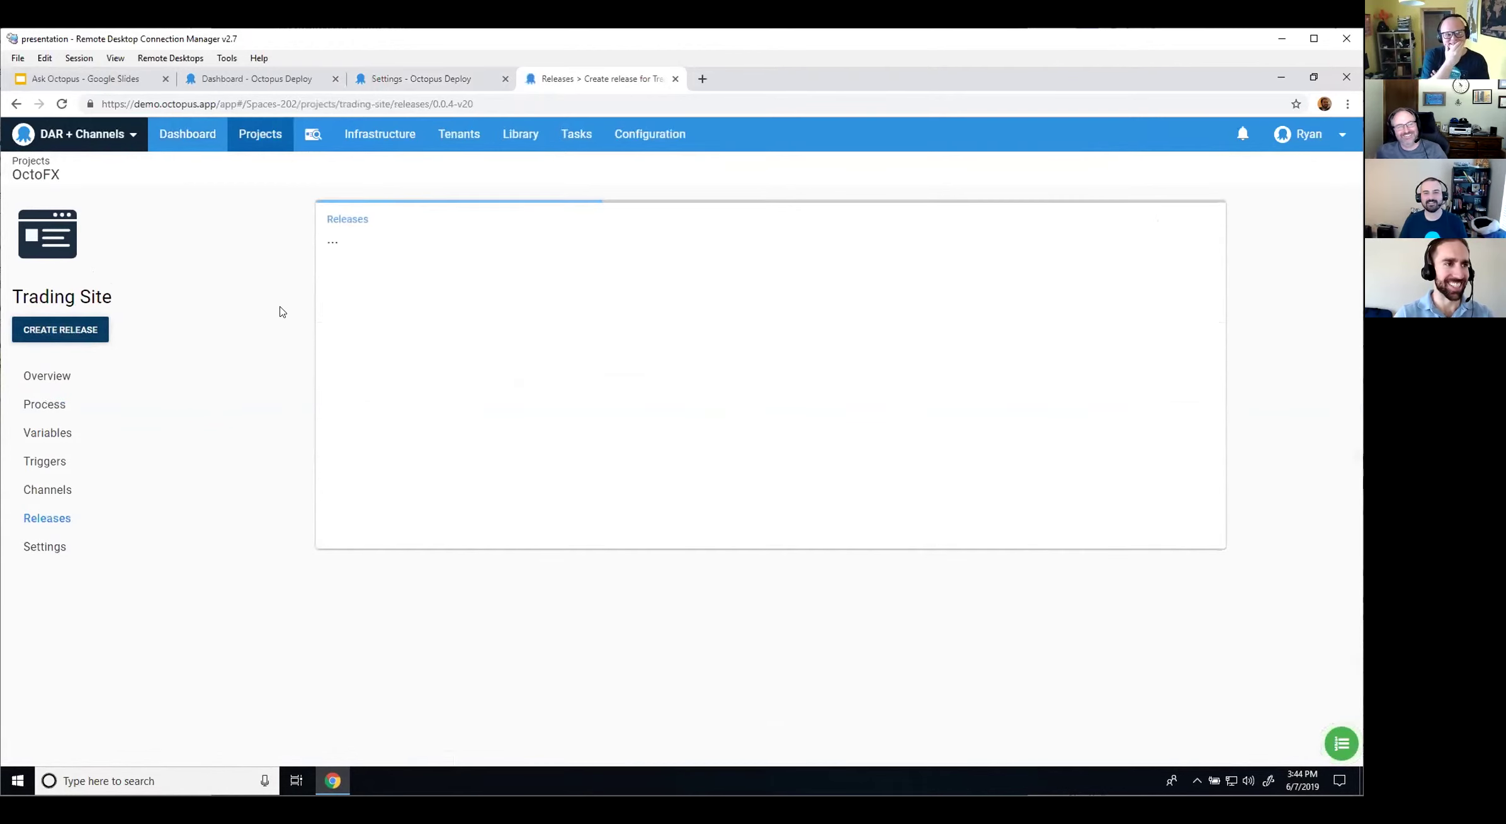
{"action": "key", "text": "ctrl+w"}
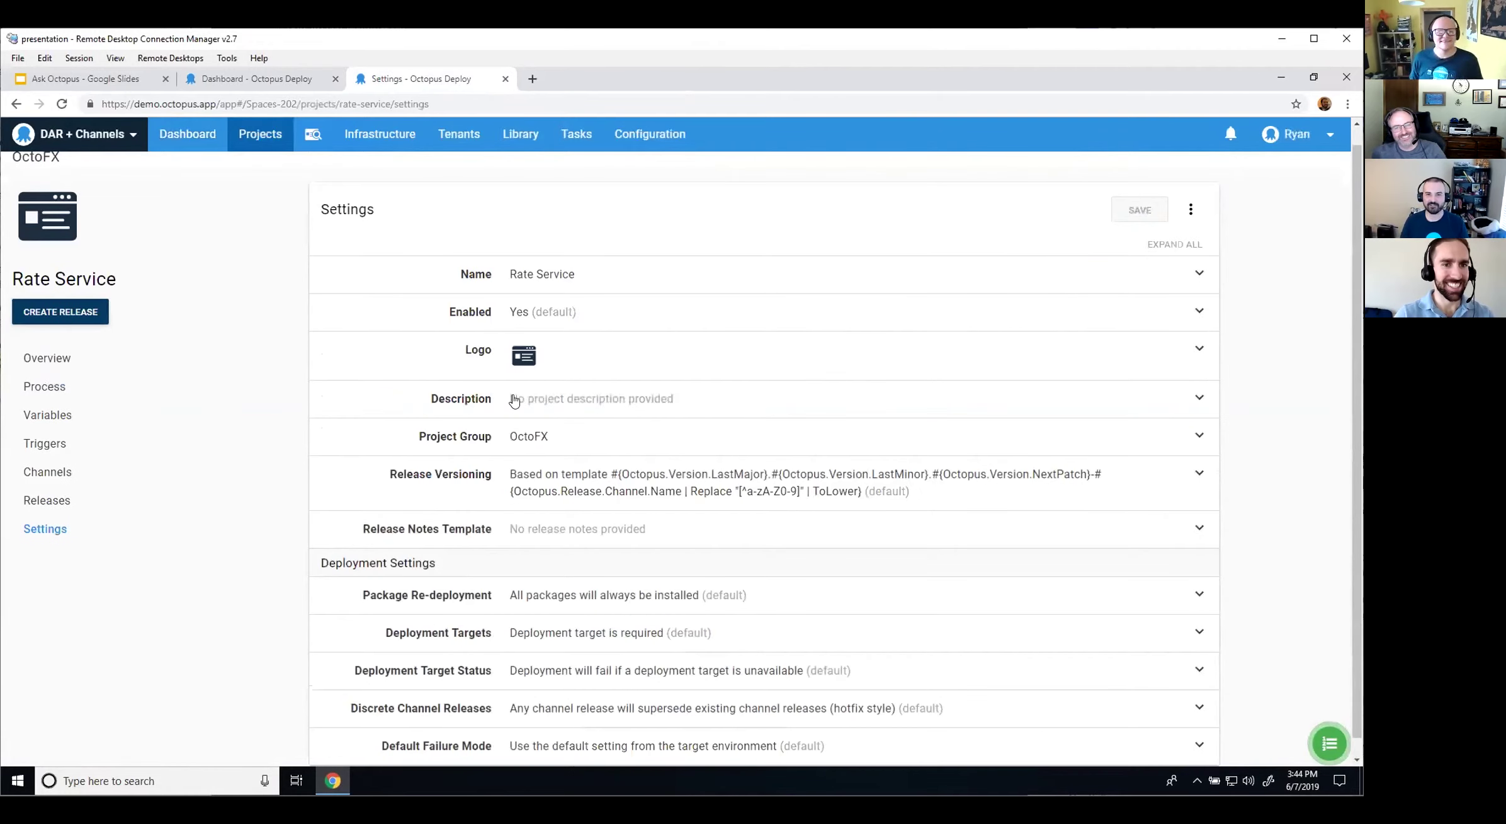
Step: Create two Rate Service releases, one in the default V-1.0 channel and one in channel V-2.0
{"action": "left_click", "coordinate": [70, 321]}
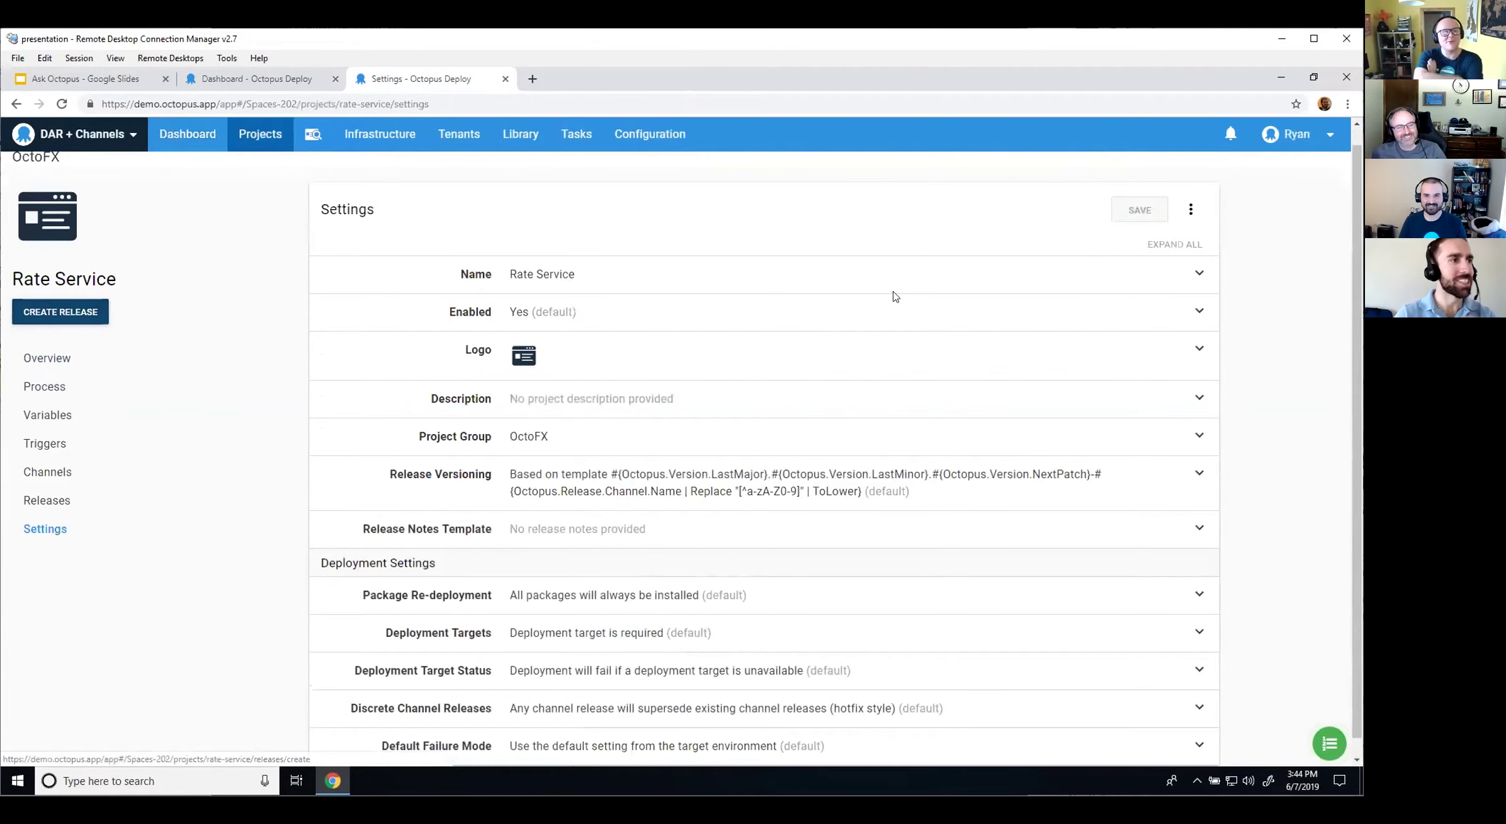
{"action": "left_click", "coordinate": [1163, 233]}
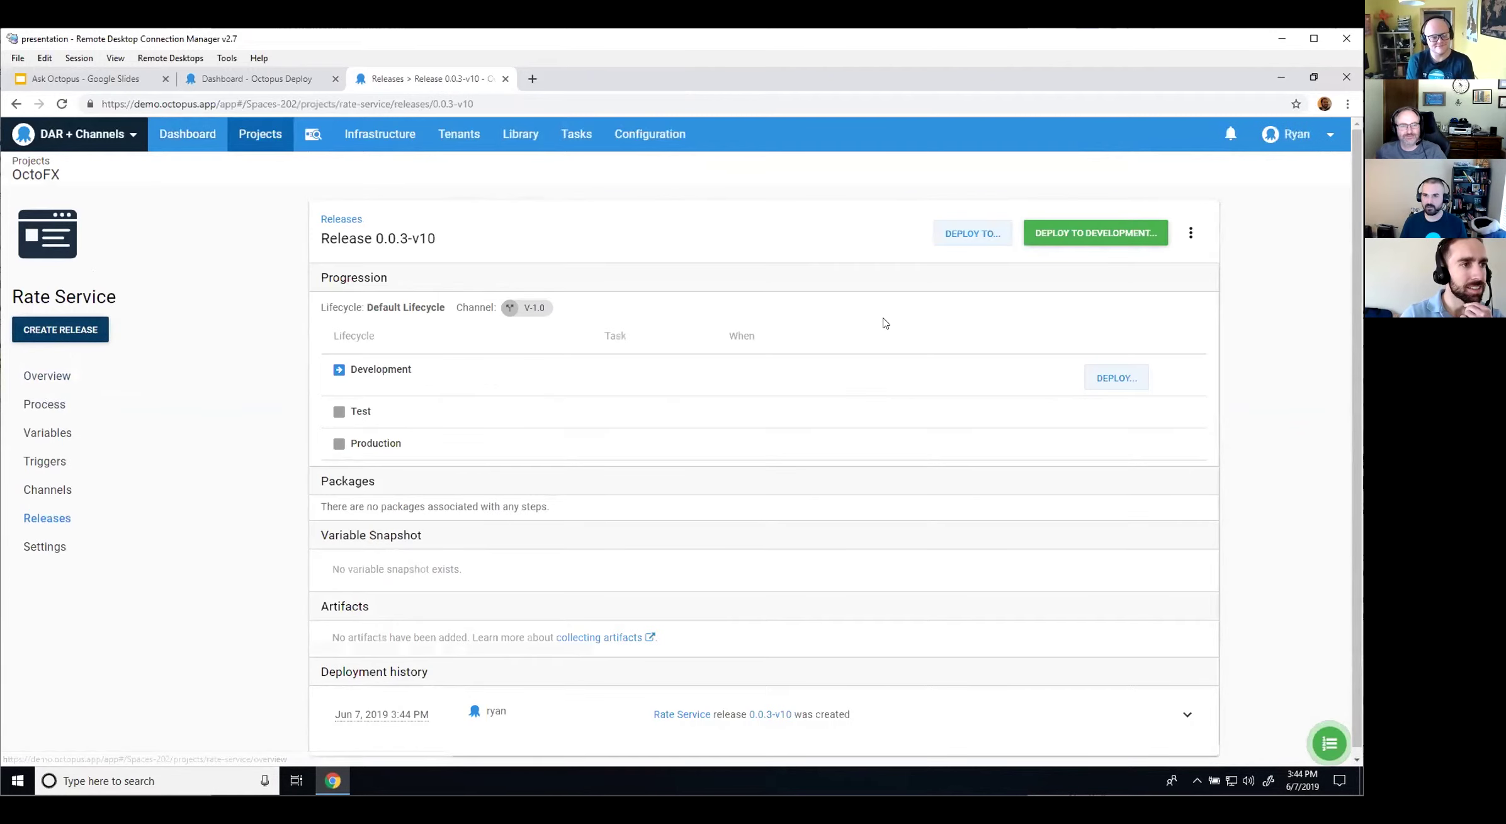
{"action": "left_click", "coordinate": [60, 329]}
{"action": "left_click", "coordinate": [504, 303]}
{"action": "left_click", "coordinate": [546, 345]}
{"action": "left_click", "coordinate": [545, 367]}
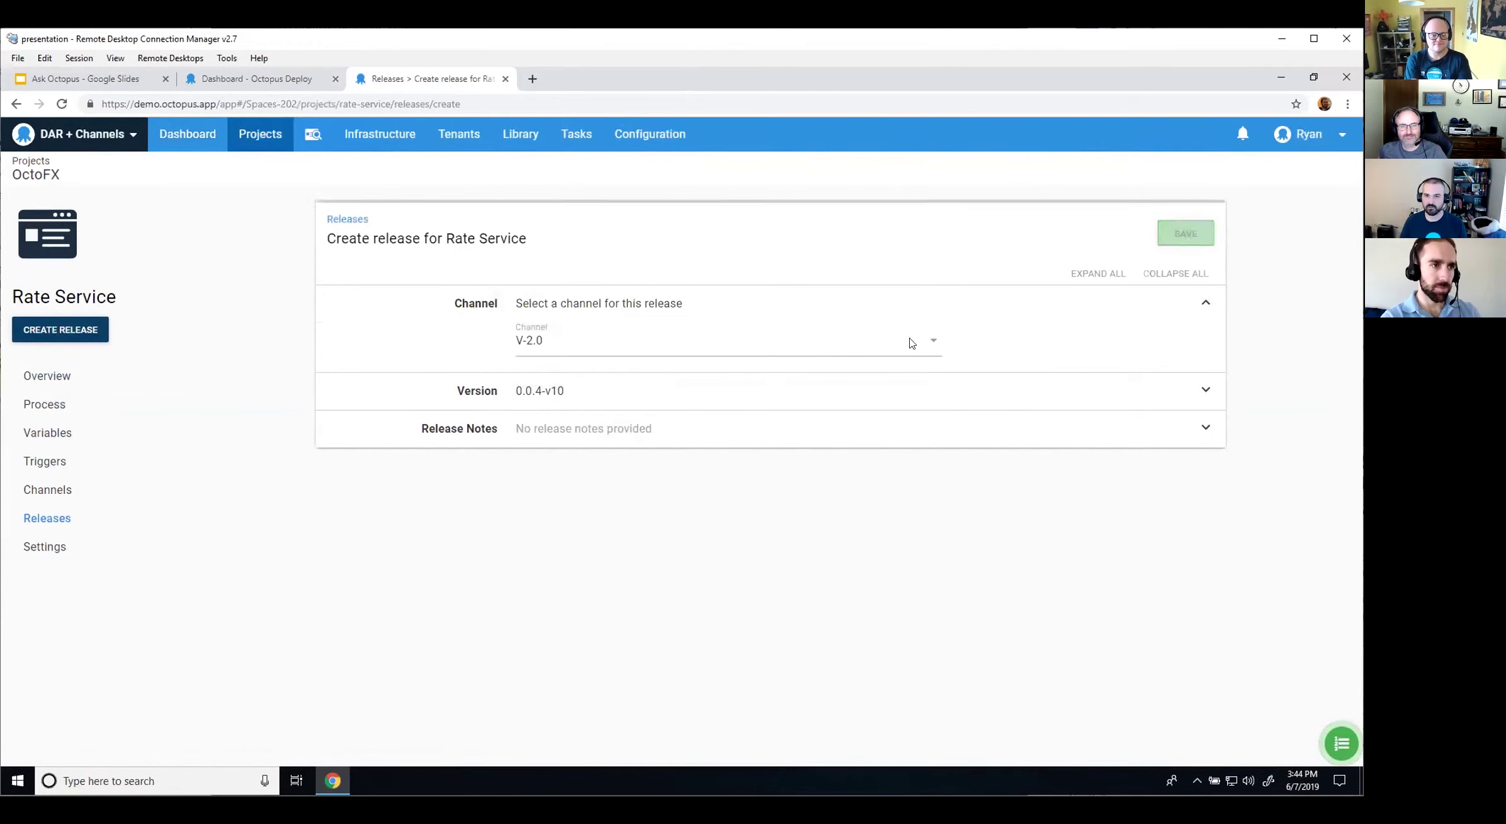
{"action": "left_click", "coordinate": [1205, 224]}
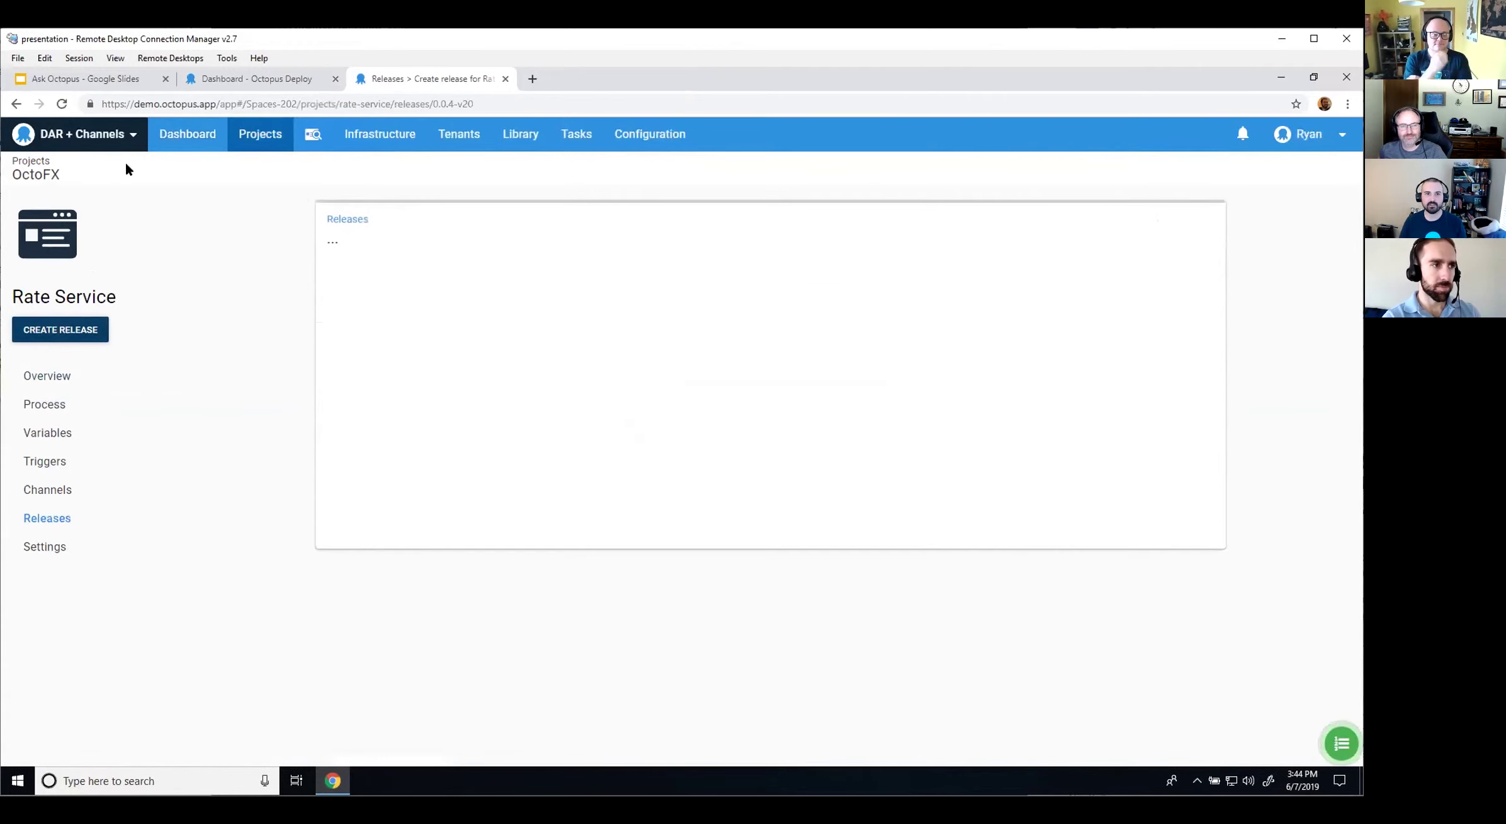
Step: Open the V-1.0 channel of the OctoFX - Full project and add a version rule to it
{"action": "left_click", "coordinate": [186, 131]}
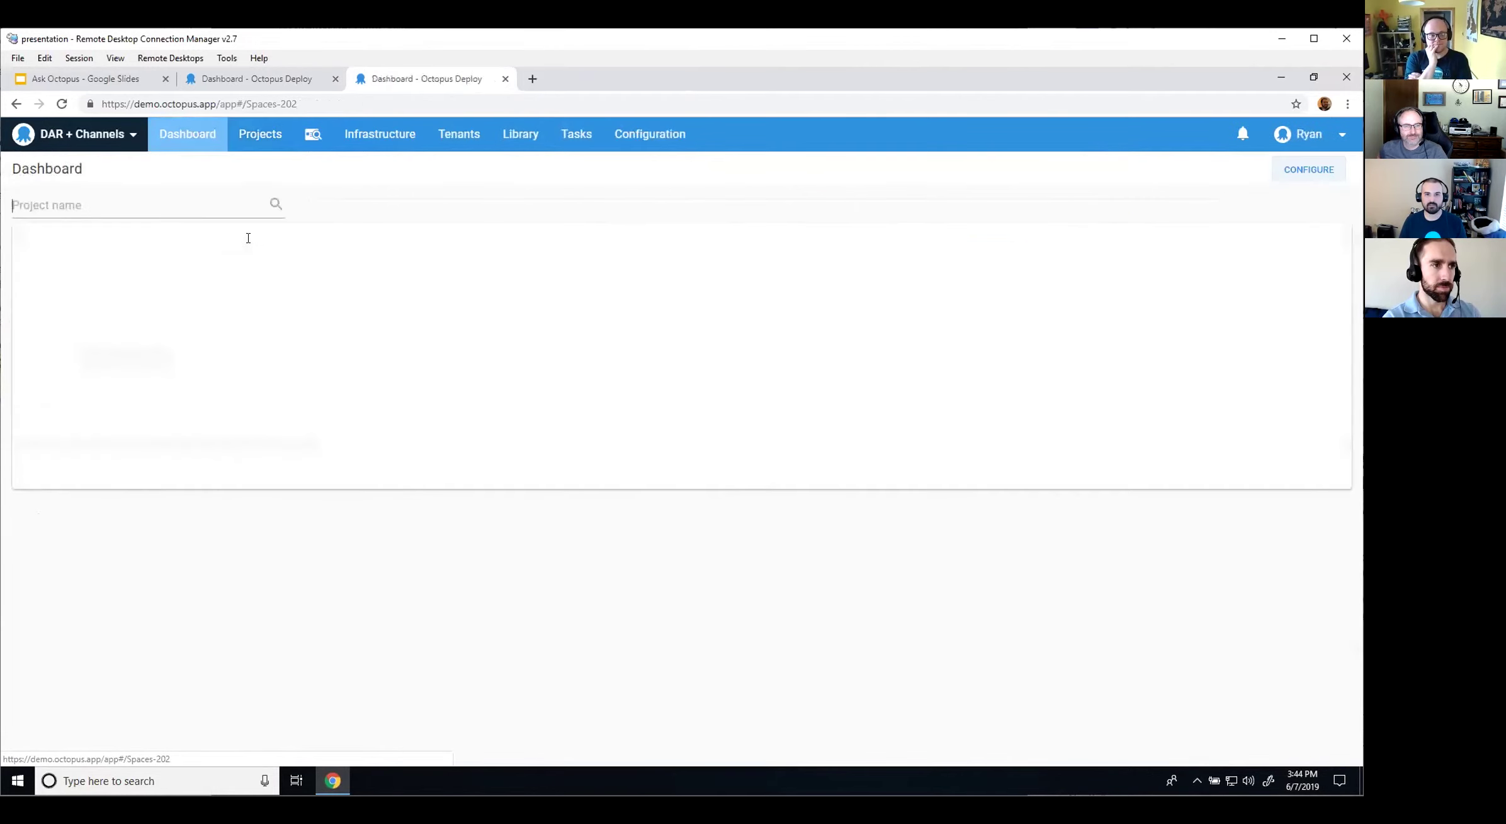
{"action": "left_click", "coordinate": [88, 350]}
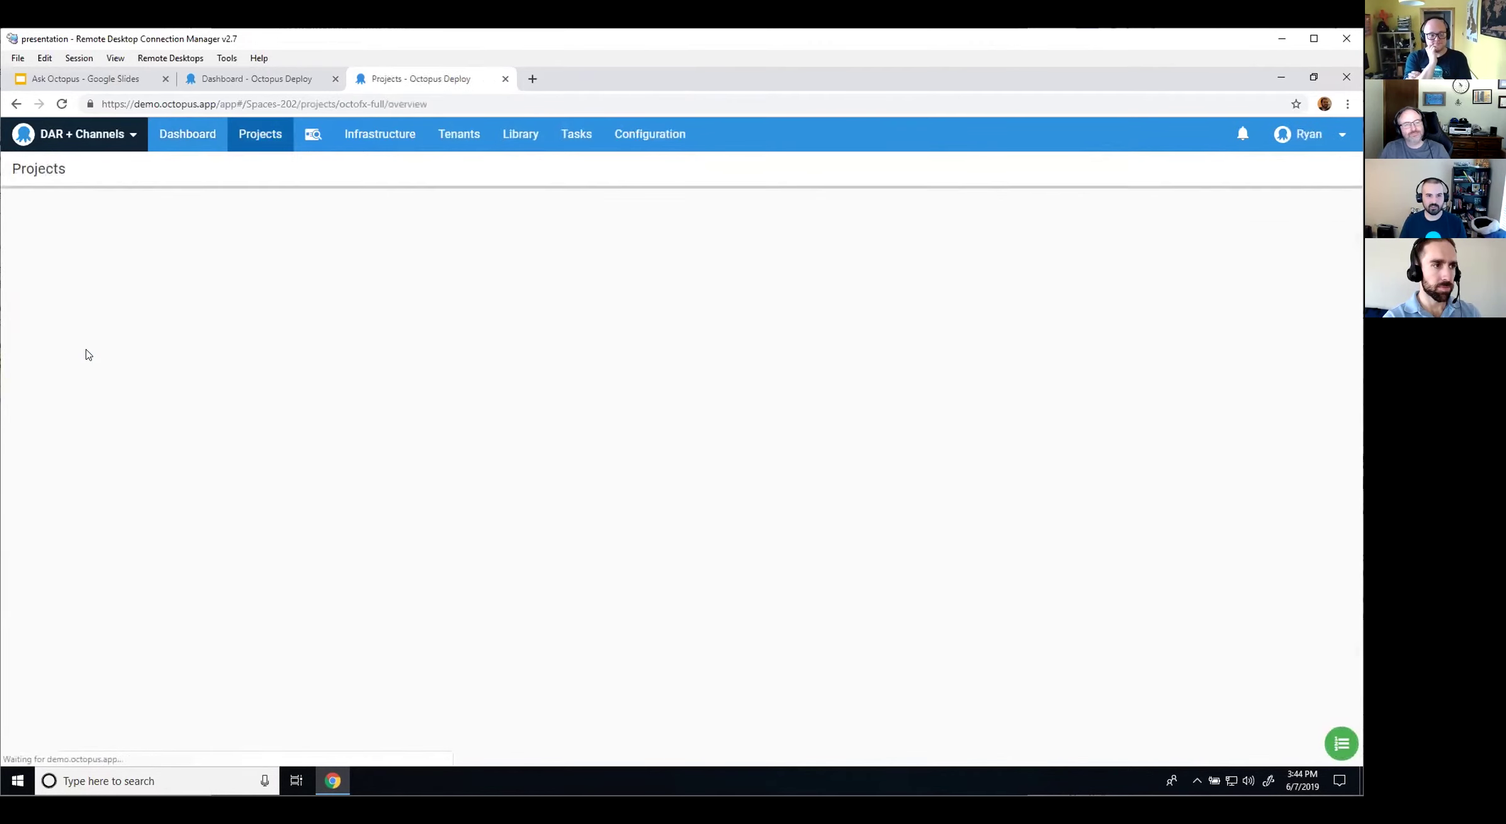
{"action": "right_click", "coordinate": [95, 349]}
{"action": "left_click", "coordinate": [127, 605]}
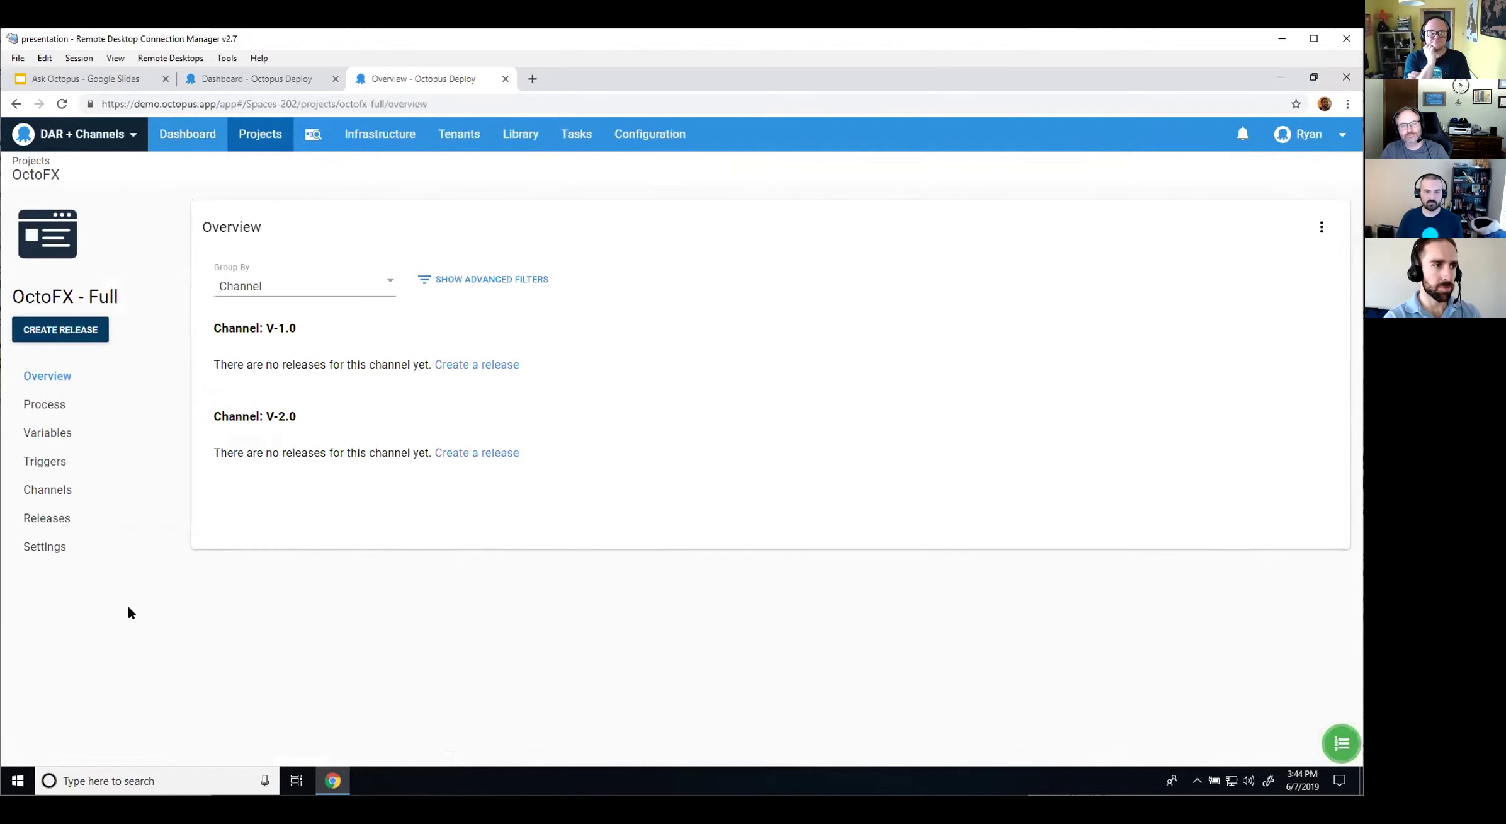
{"action": "left_click", "coordinate": [63, 490]}
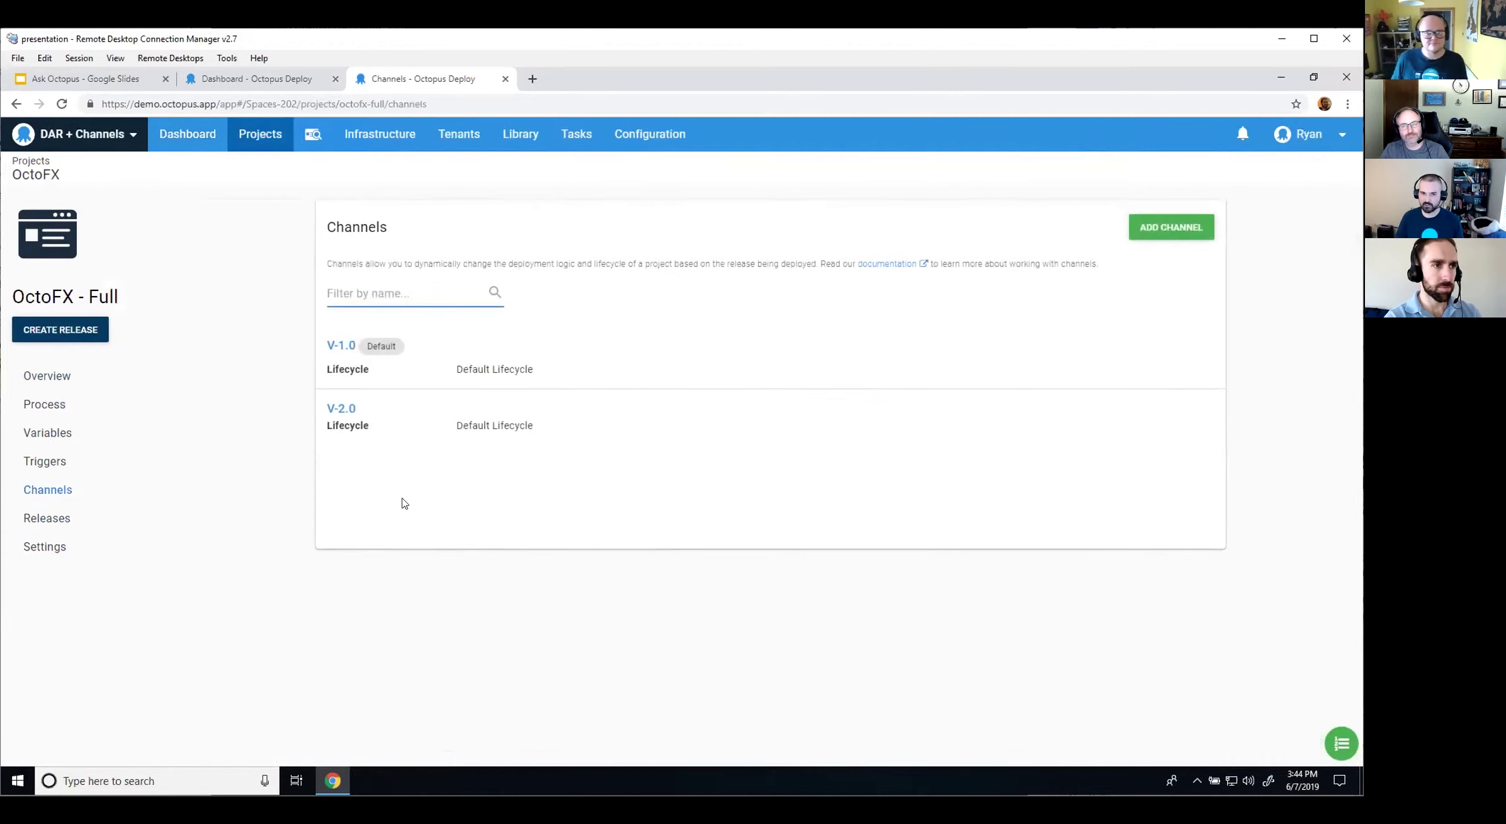
{"action": "left_click", "coordinate": [440, 379]}
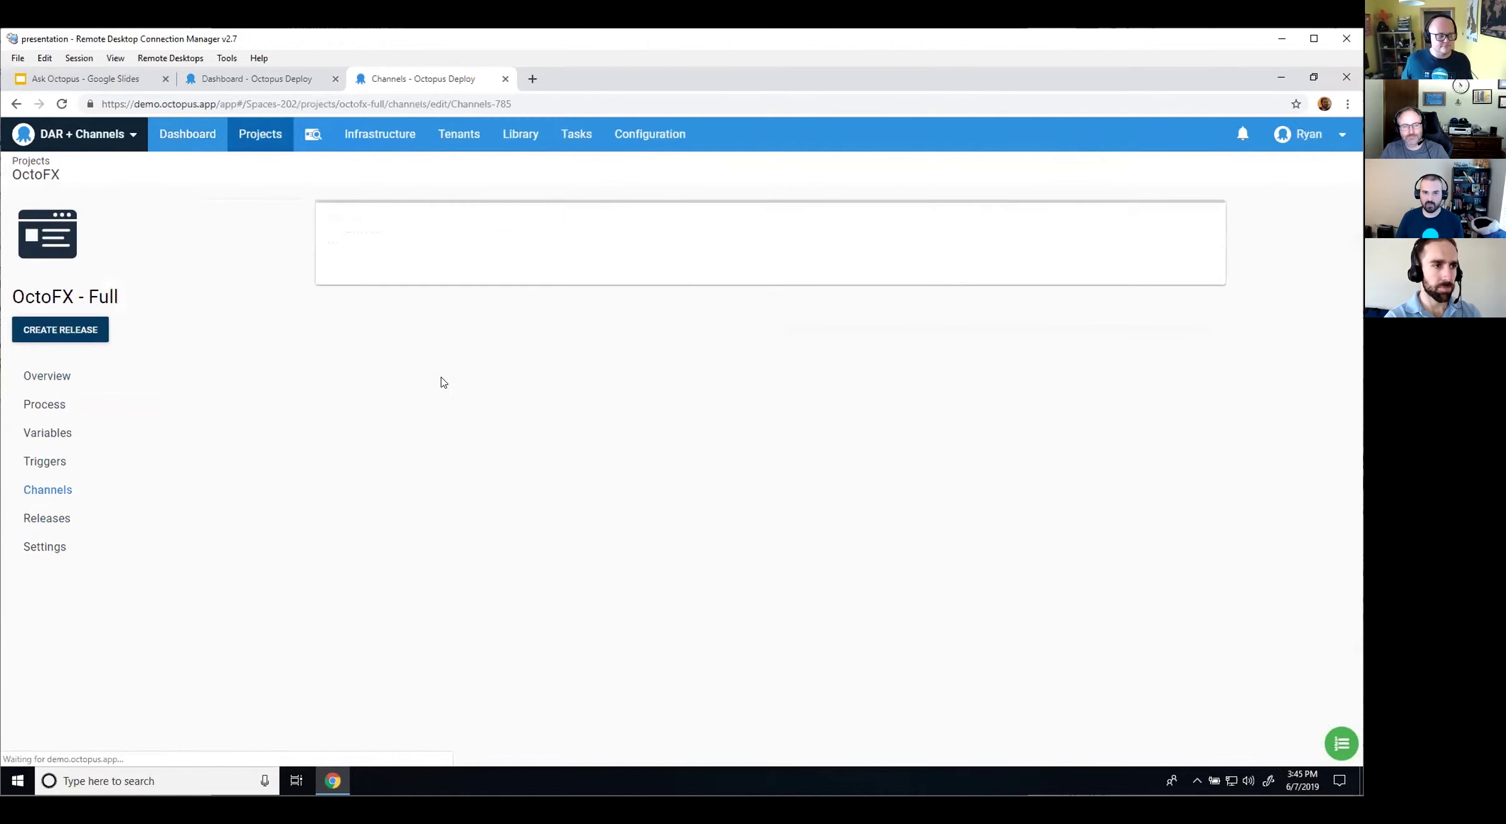
{"action": "left_click", "coordinate": [1141, 492]}
{"action": "scroll", "coordinate": [609, 485], "scroll_direction": "down", "scroll_amount": 2}
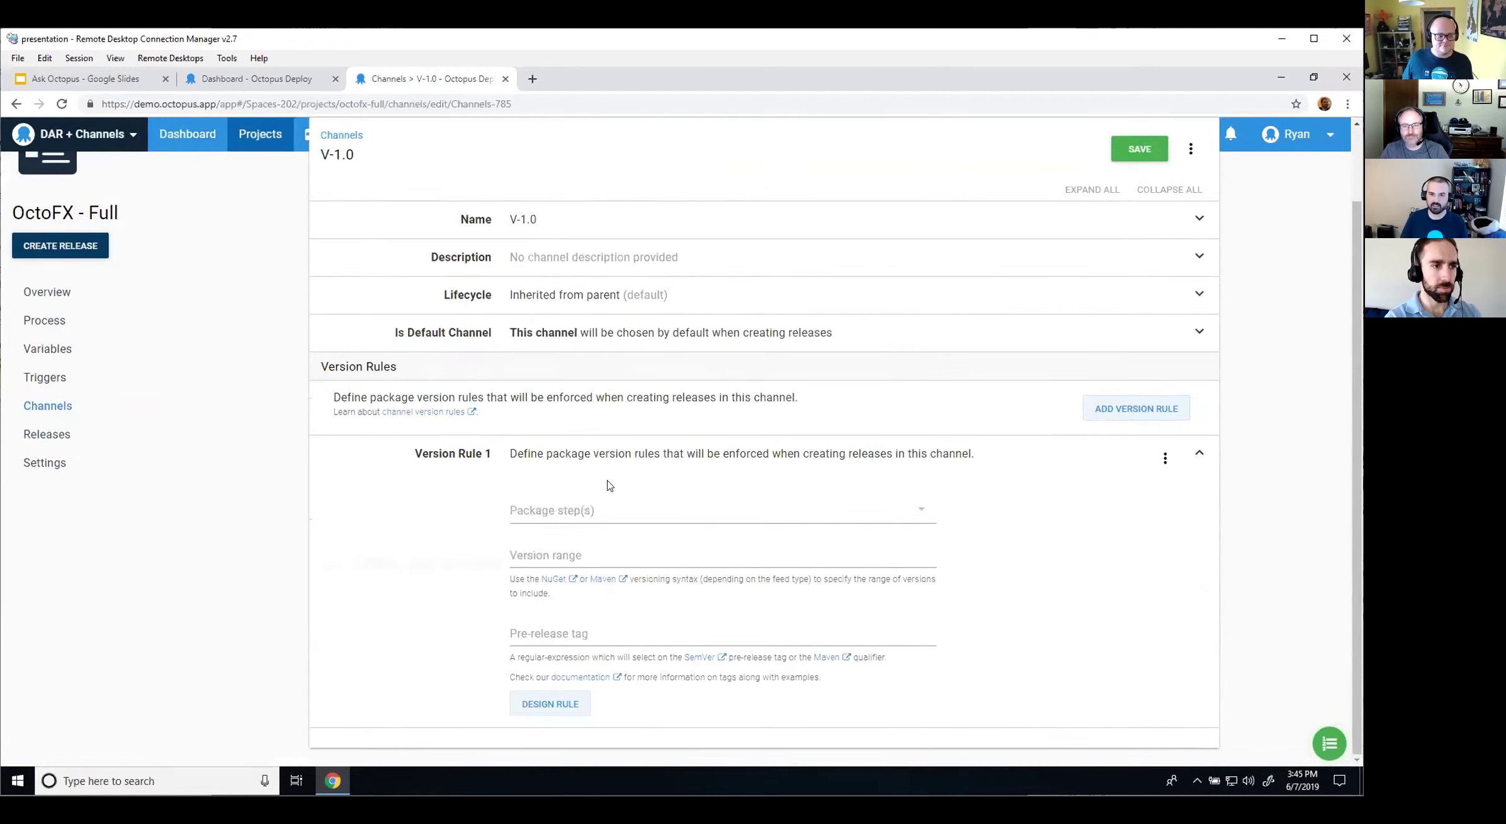
Step: Apply the new version rule to the Deploy Database, Deploy Rate Service and Deploy Trading Site package steps
{"action": "left_click", "coordinate": [608, 509]}
{"action": "left_click", "coordinate": [601, 543]}
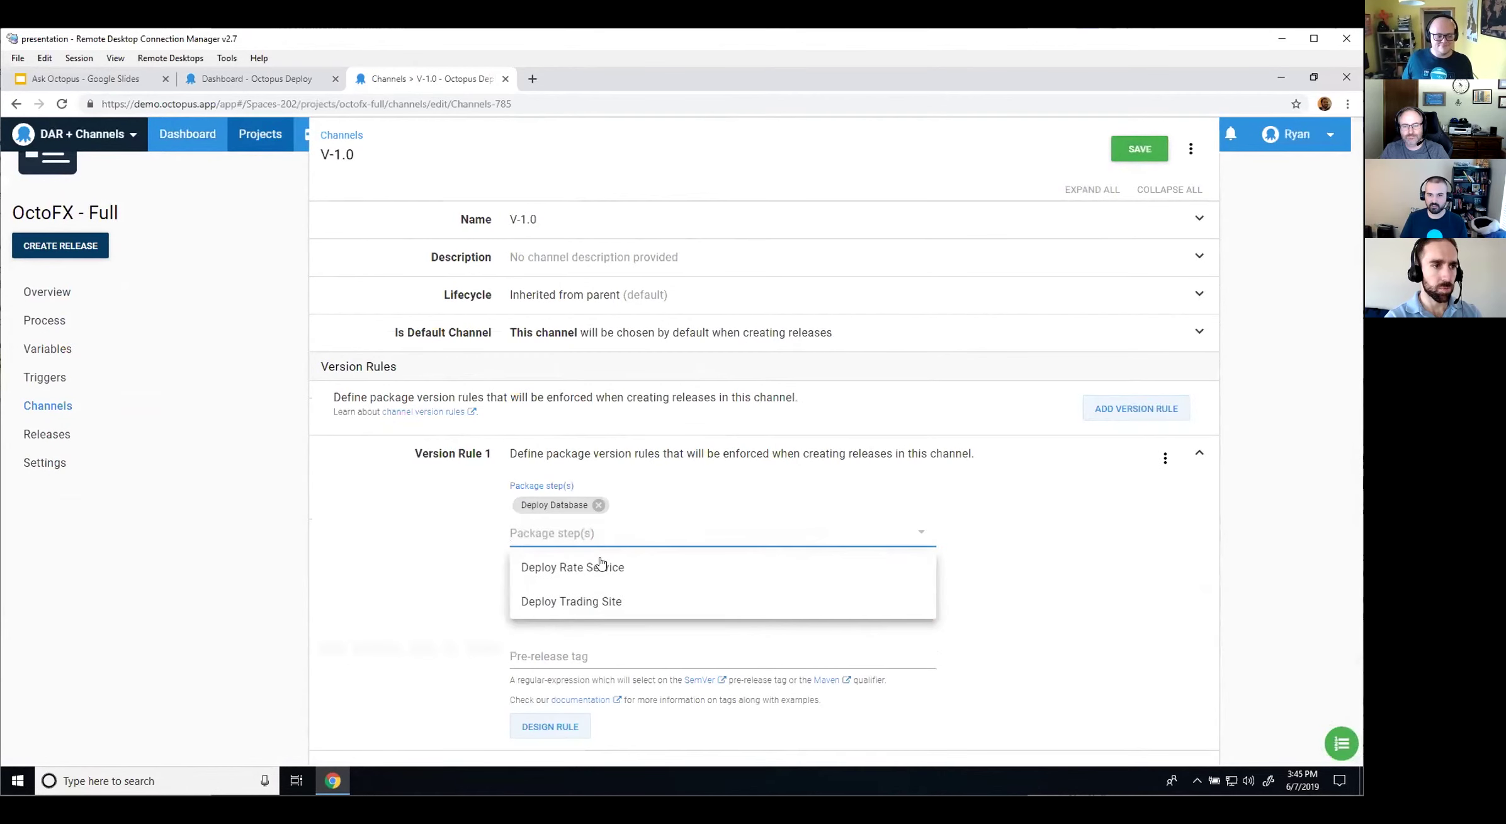
{"action": "left_click", "coordinate": [602, 566]}
{"action": "left_click", "coordinate": [592, 535]}
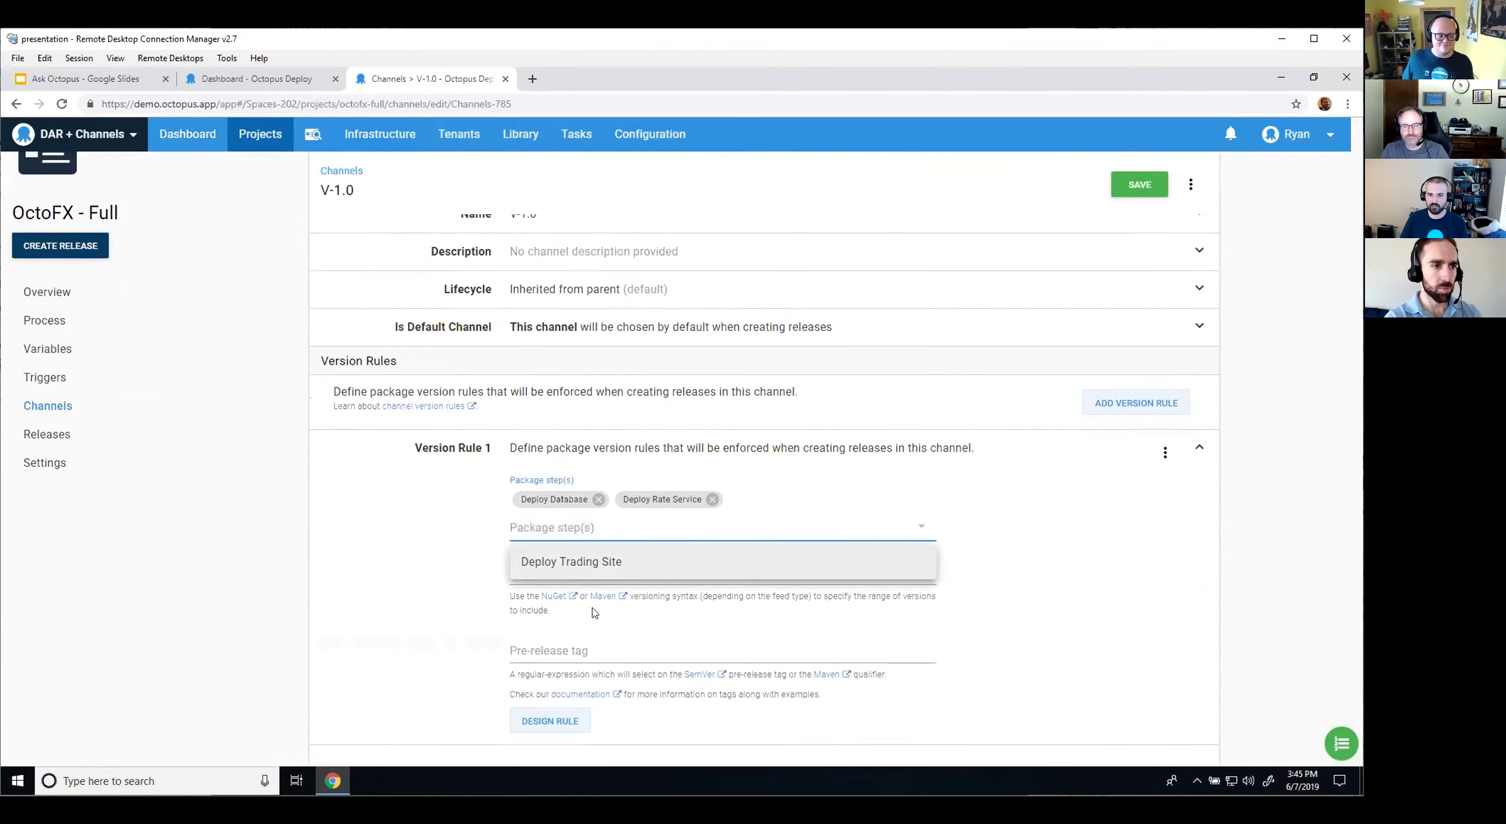
{"action": "left_click", "coordinate": [595, 564]}
Step: Set the rule's pre-release tag to v10, check it against the sample versions in the rule designer, and save the channel
{"action": "left_click", "coordinate": [662, 652]}
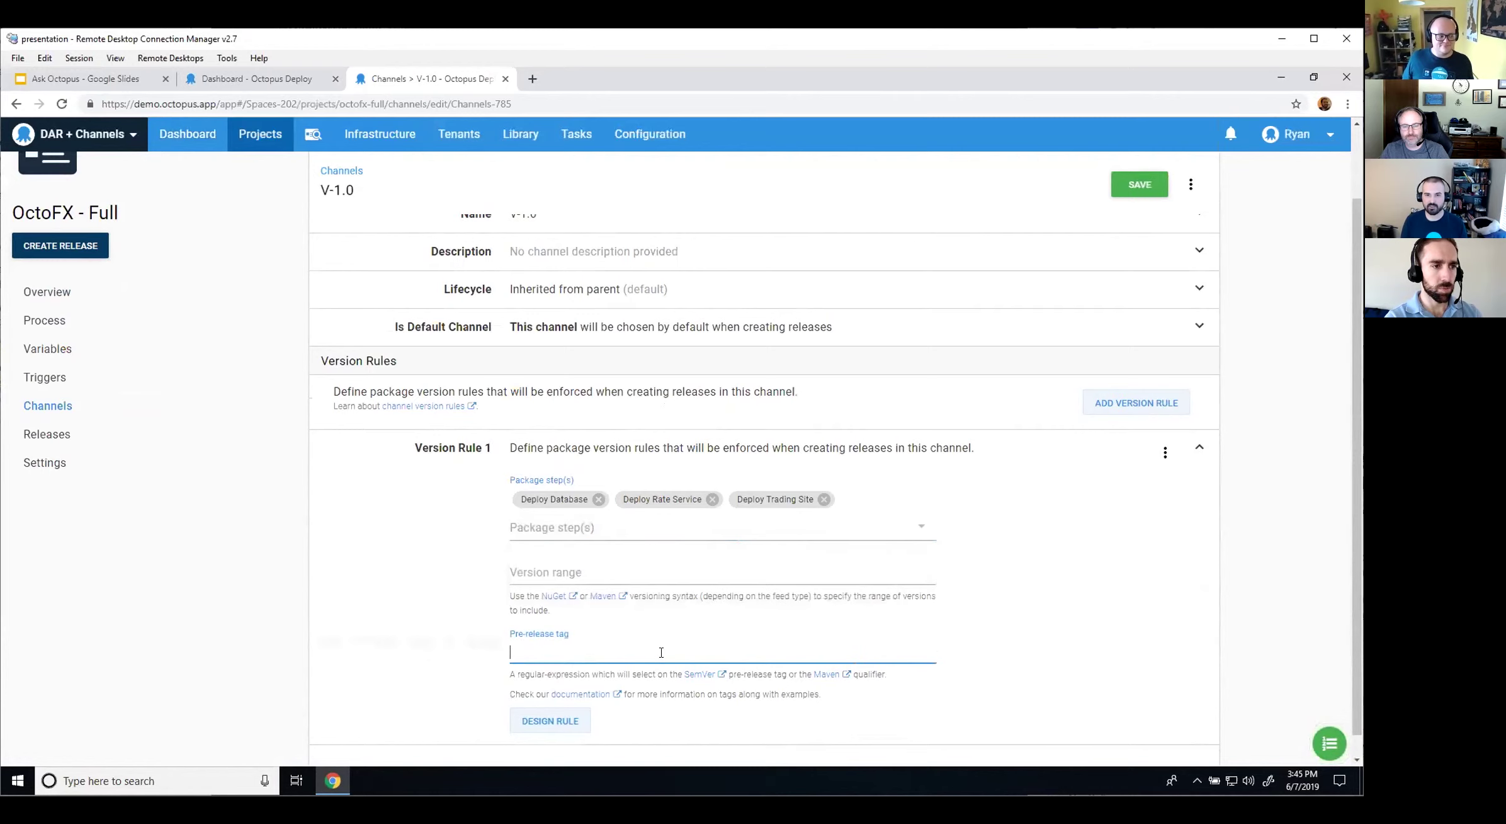
{"action": "left_click", "coordinate": [557, 720]}
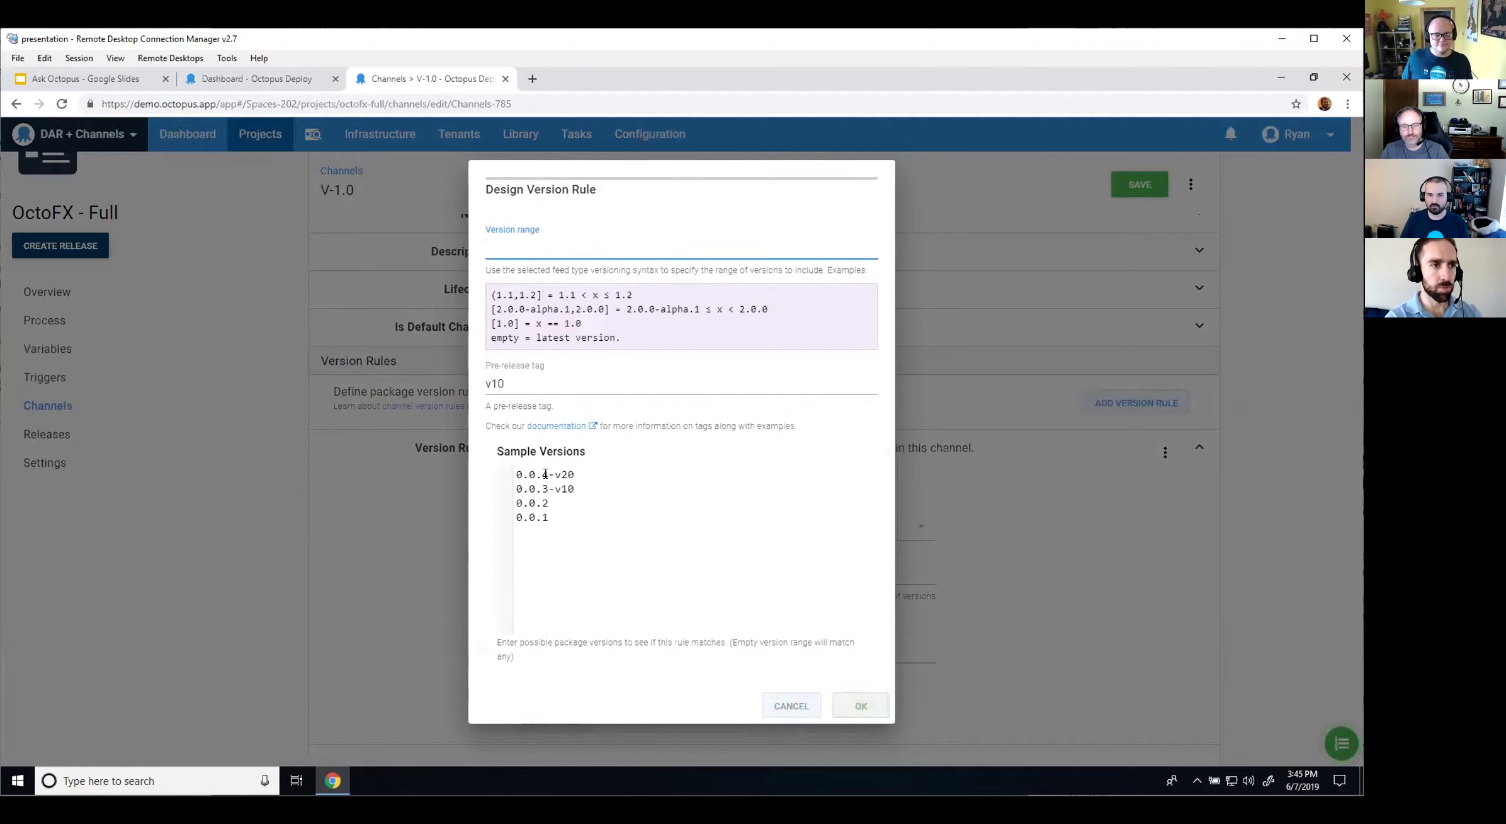
{"action": "left_click", "coordinate": [862, 706]}
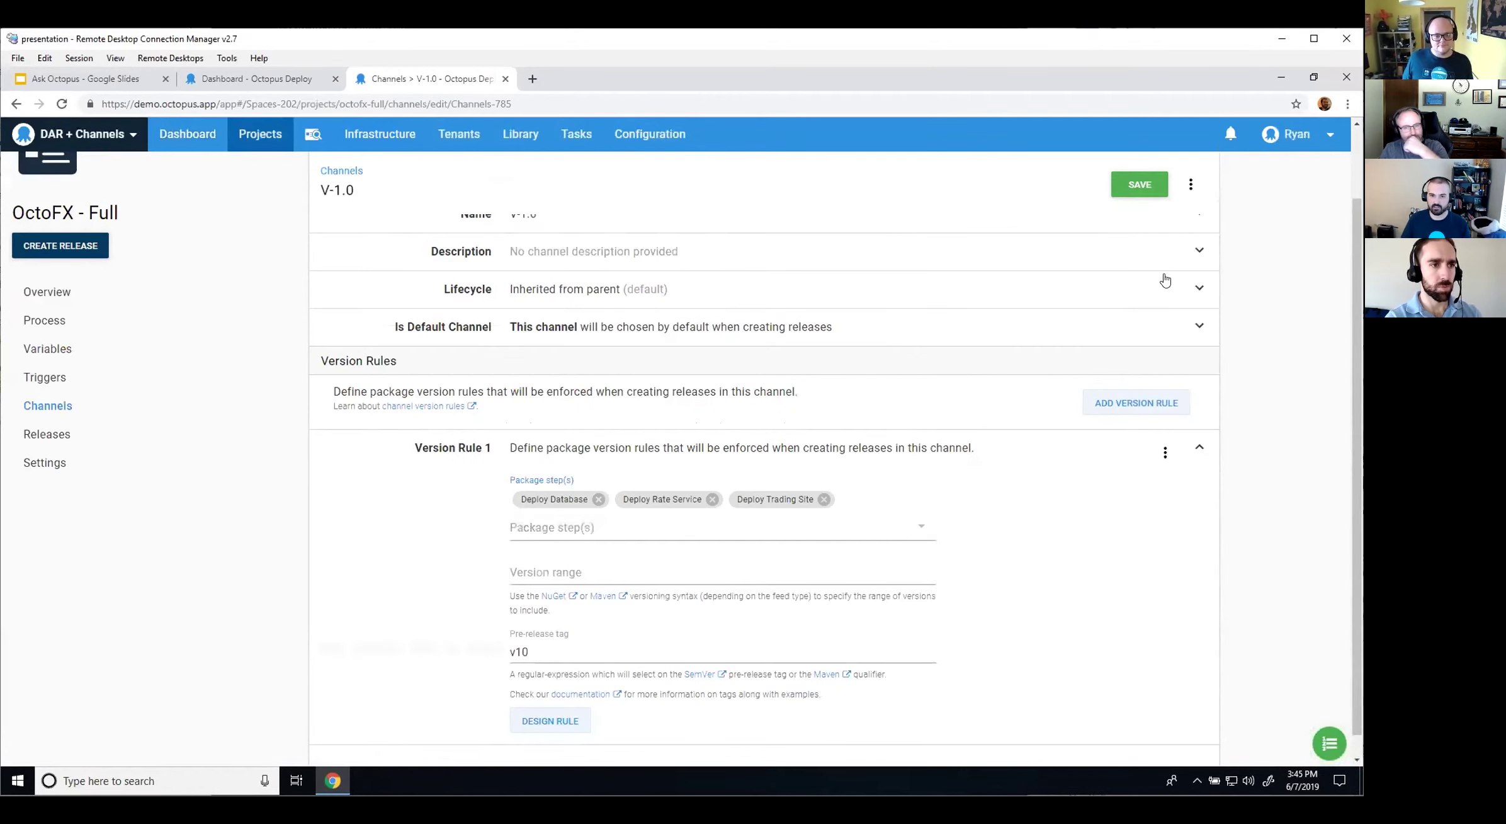
{"action": "left_click", "coordinate": [1152, 189]}
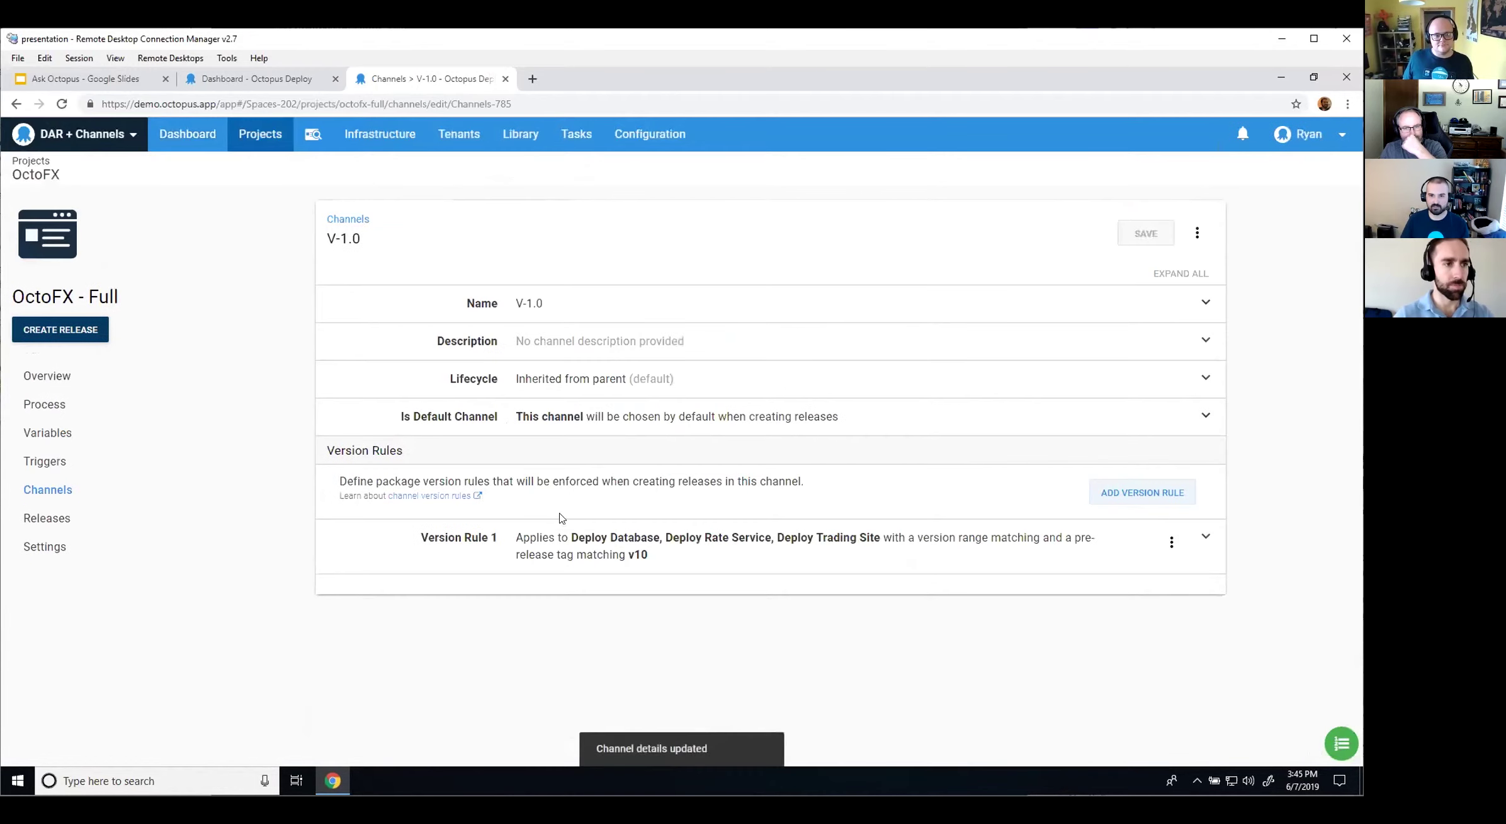
Step: Add a version rule to the V-2.0 channel covering the Deploy Database, Deploy Rate Service and Deploy Trading Site package steps
{"action": "left_click", "coordinate": [40, 500]}
{"action": "left_click", "coordinate": [453, 421]}
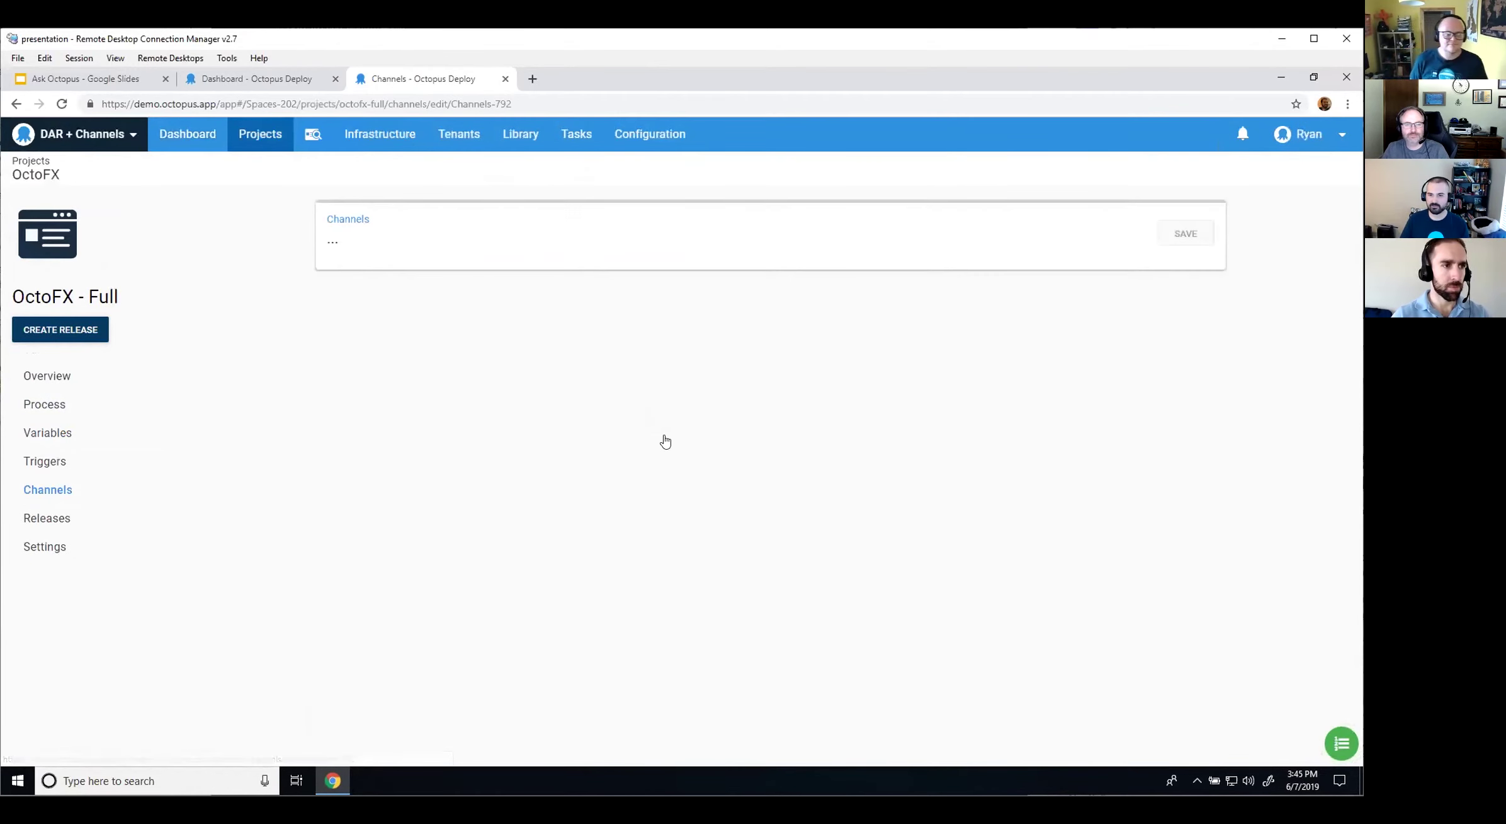
{"action": "left_click", "coordinate": [1137, 492]}
{"action": "left_click", "coordinate": [587, 593]}
{"action": "left_click", "coordinate": [579, 627]}
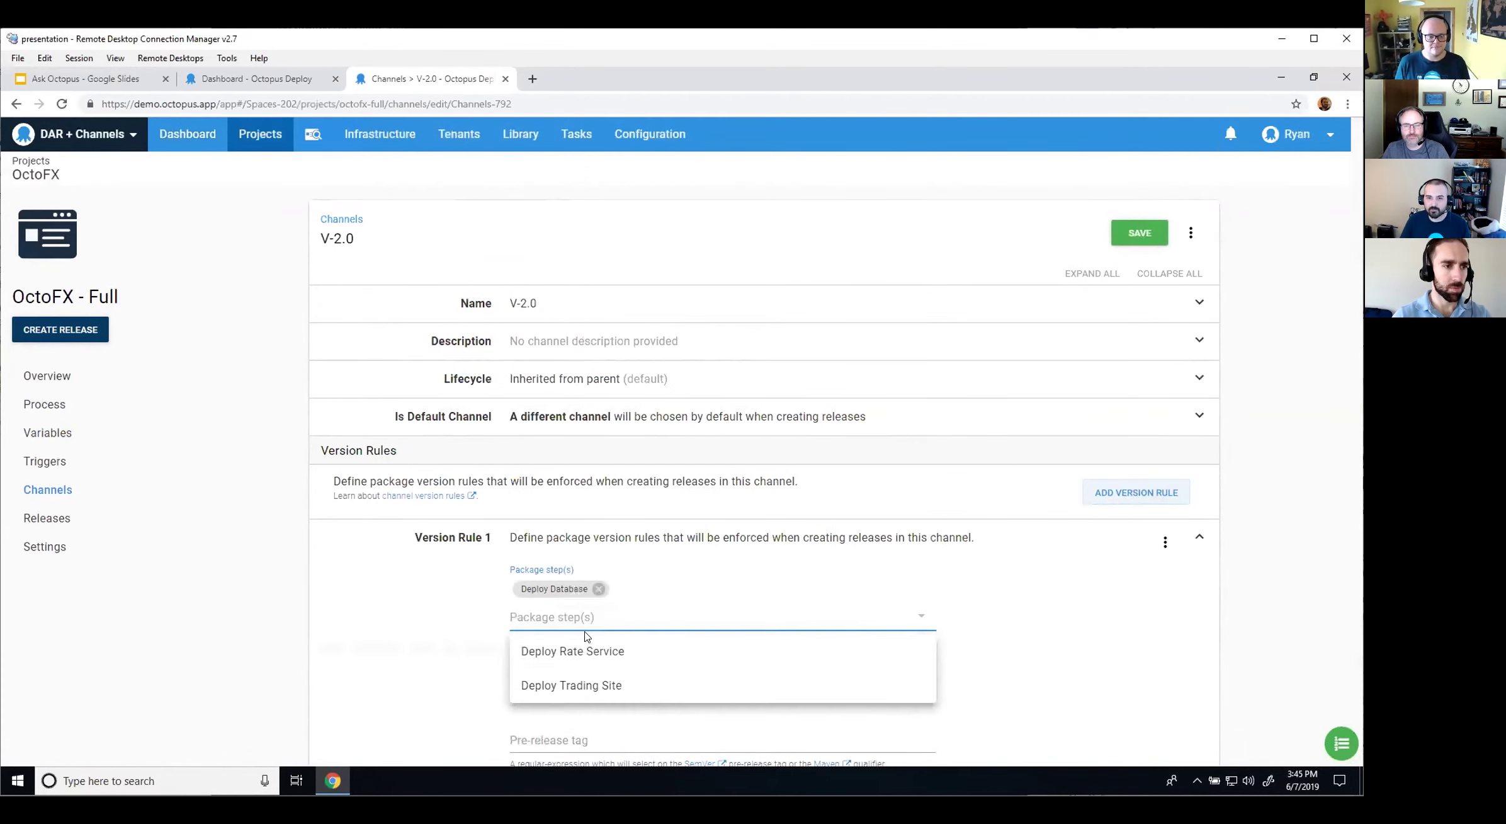
{"action": "left_click", "coordinate": [578, 650]}
{"action": "left_click", "coordinate": [582, 647]}
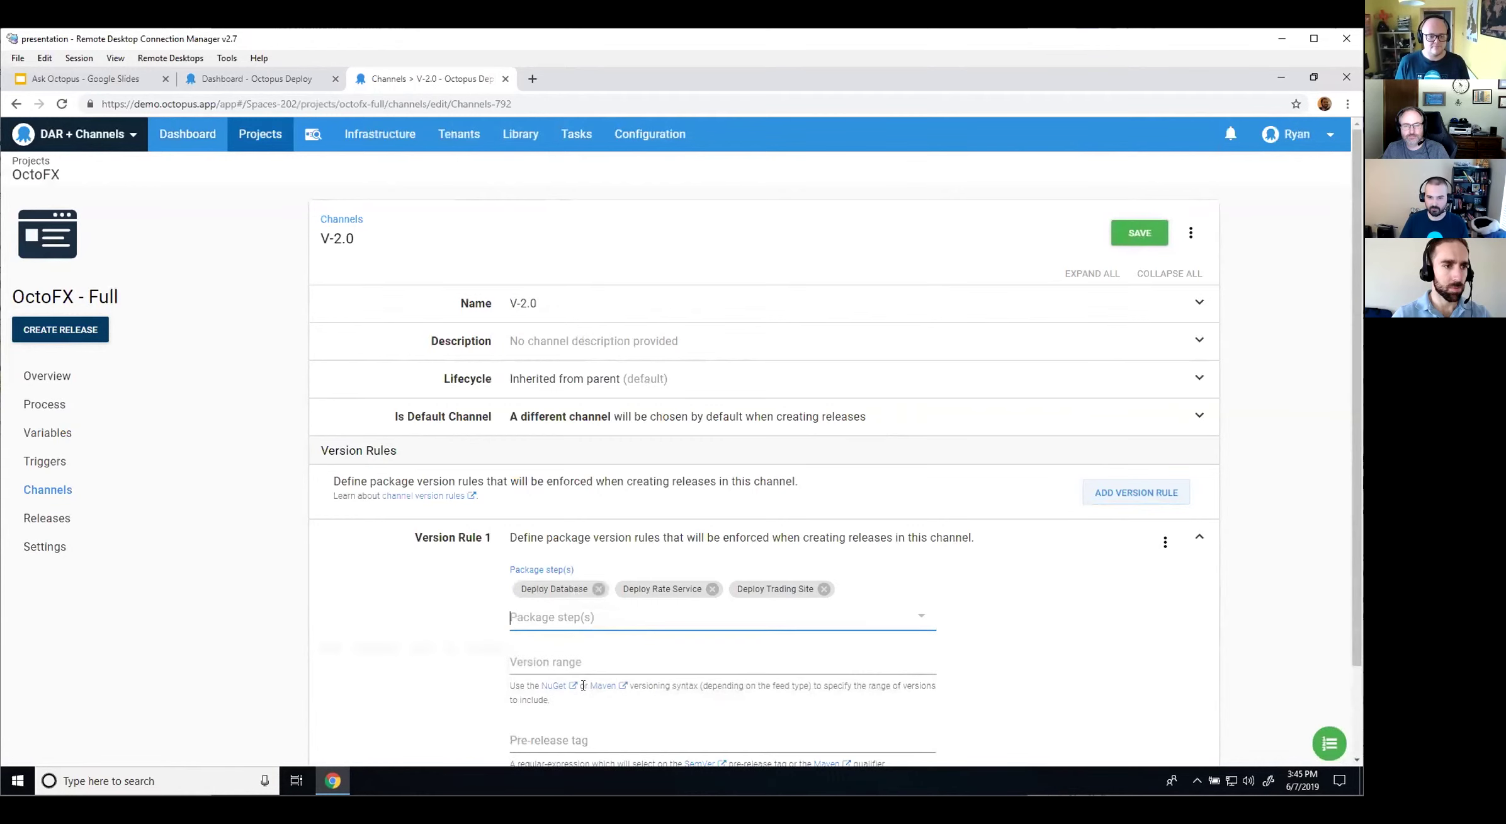
Step: Set the rule's pre-release tag to v20, check it against the sample versions in the rule designer, and save the channel
{"action": "scroll", "coordinate": [583, 685], "scroll_direction": "down", "scroll_amount": 2}
{"action": "left_click", "coordinate": [582, 637]}
{"action": "type", "text": "v20"}
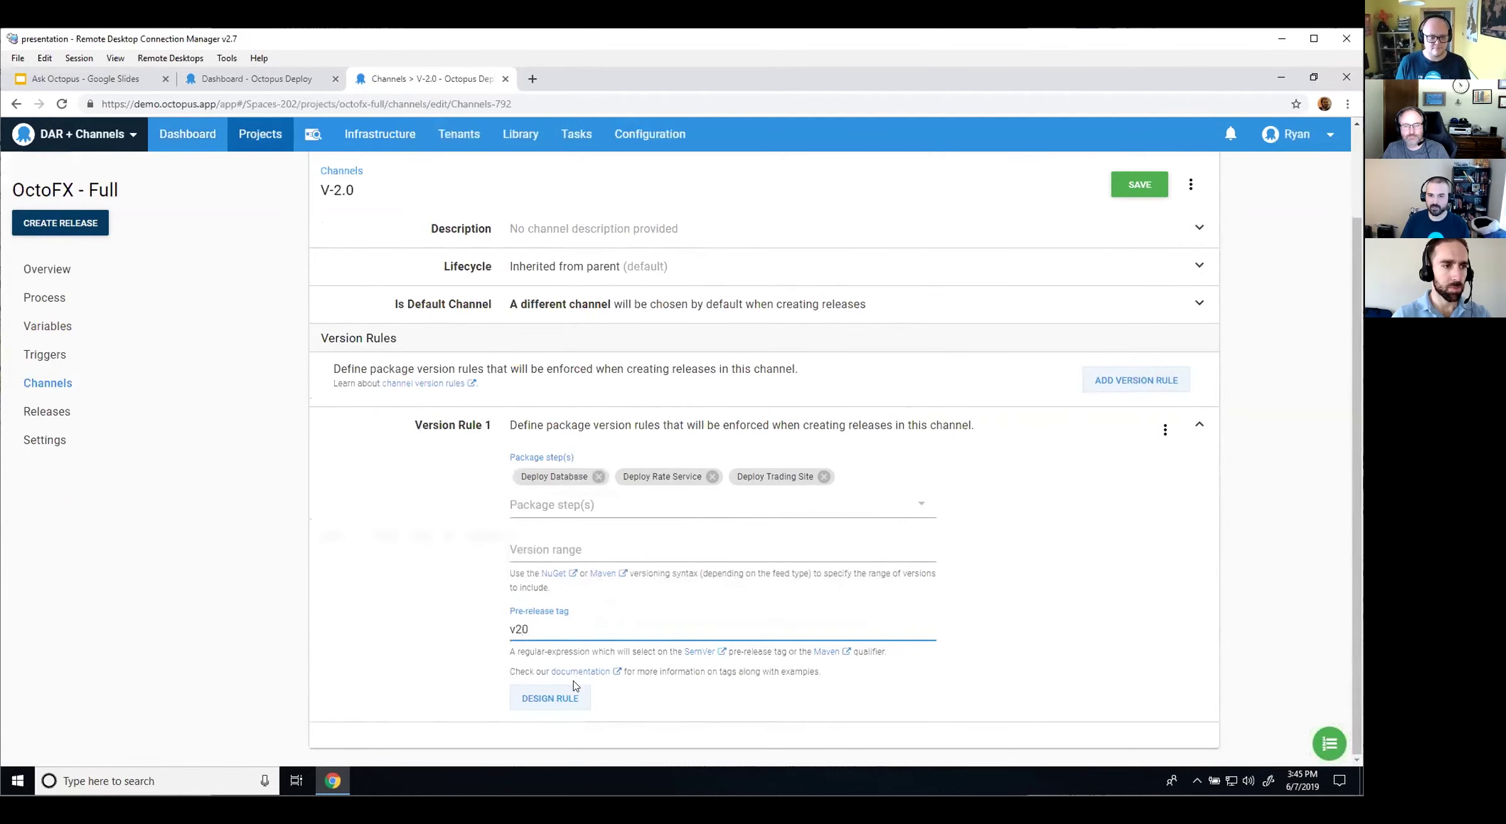
{"action": "left_click", "coordinate": [562, 696]}
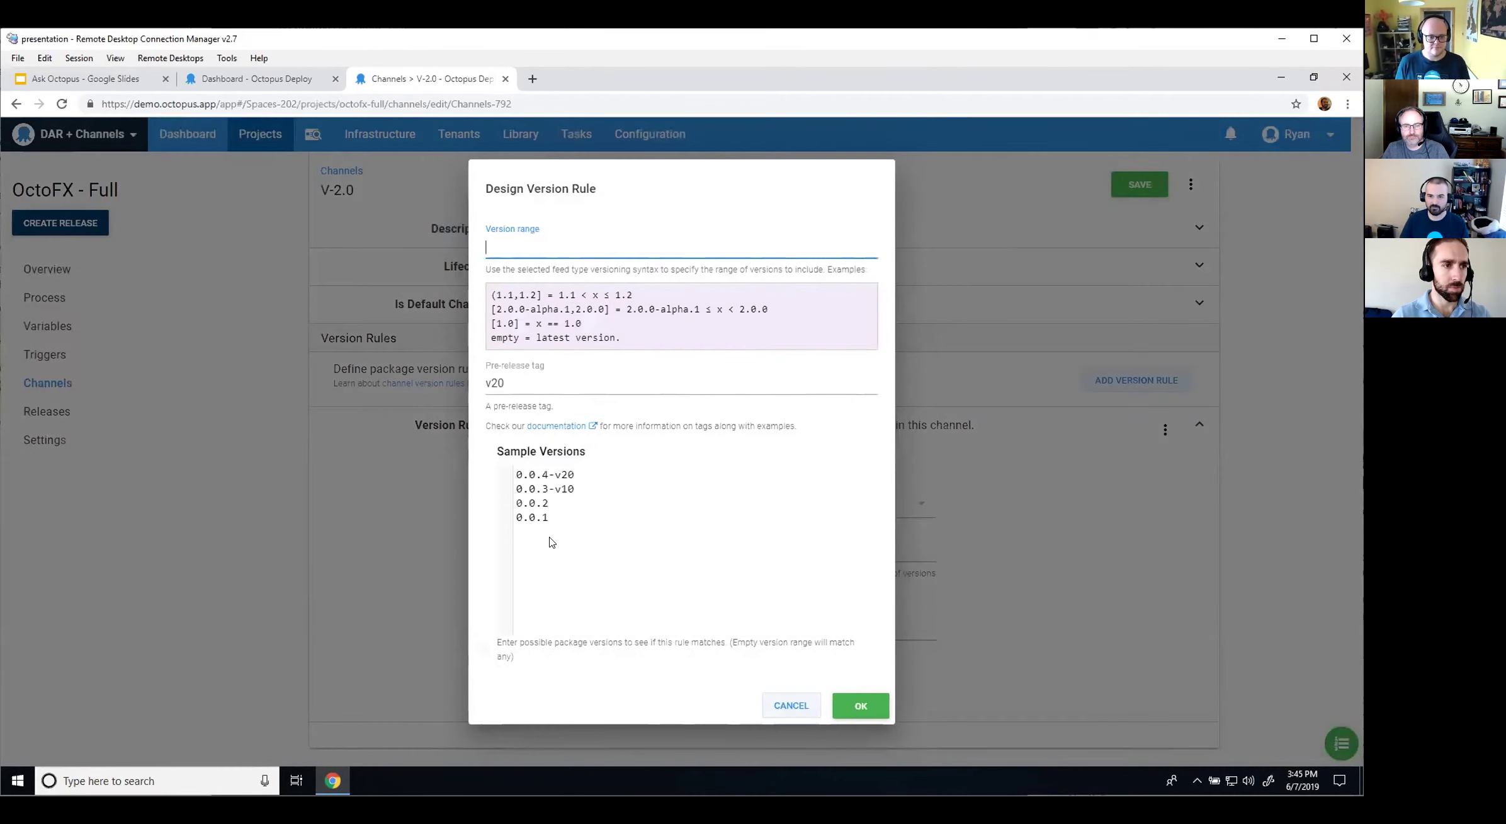
{"action": "left_click", "coordinate": [860, 706]}
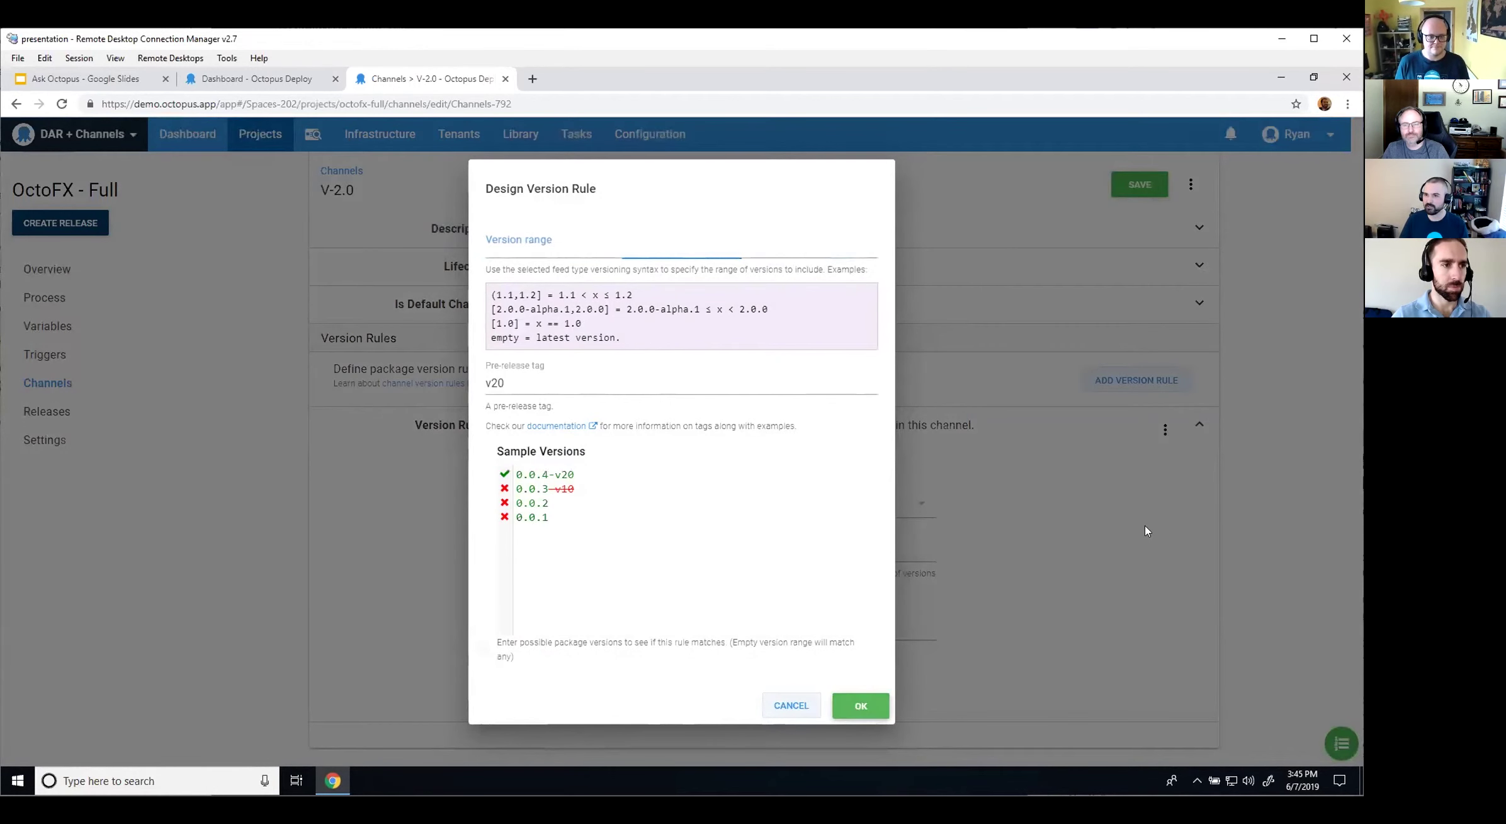
{"action": "left_click", "coordinate": [1138, 189]}
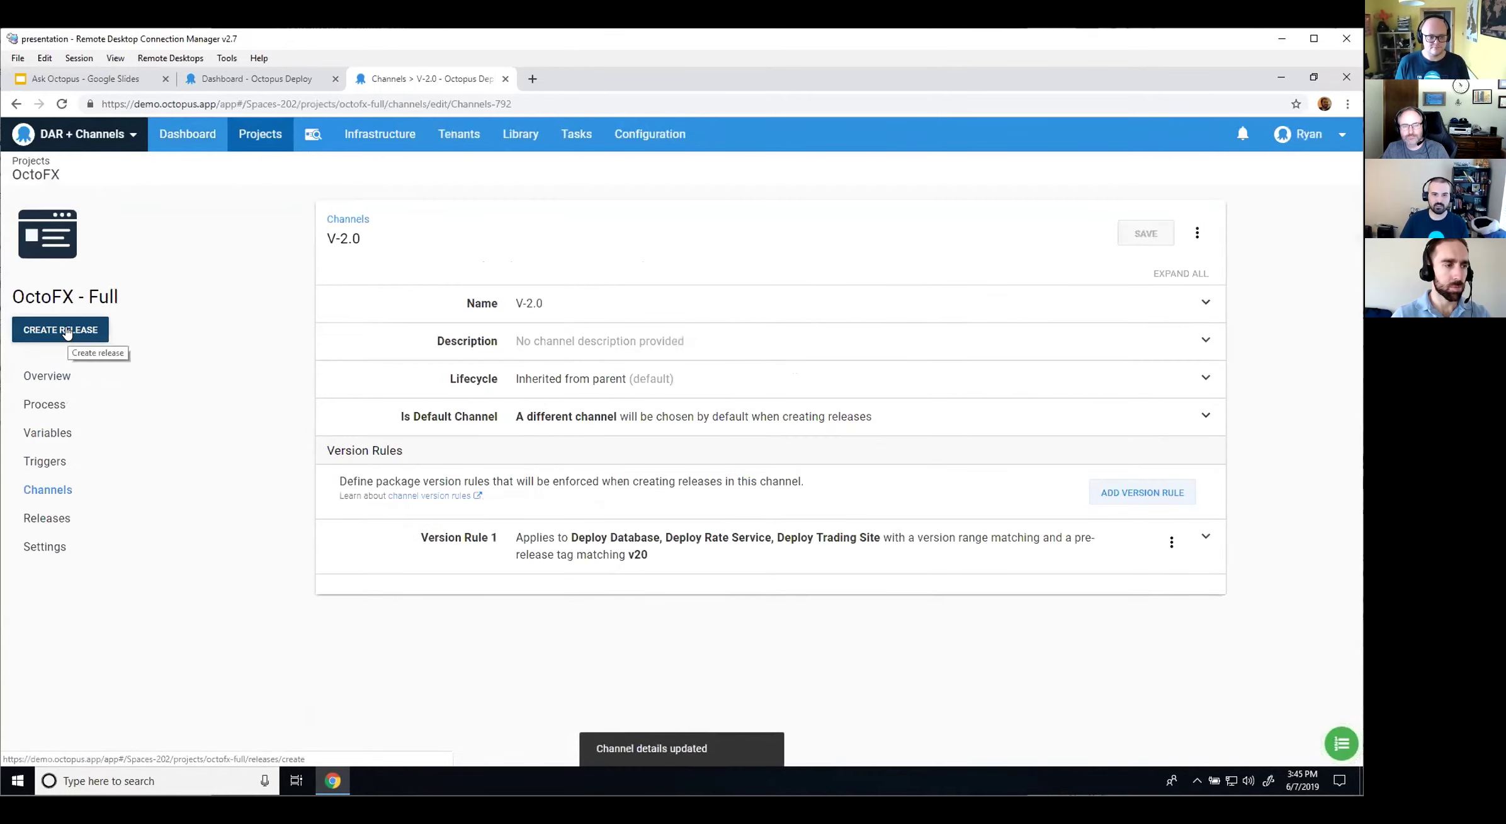
Step: Start a new OctoFX - Full release, expand its package versions, and switch the release's channel to V-2.0
{"action": "left_click", "coordinate": [72, 339]}
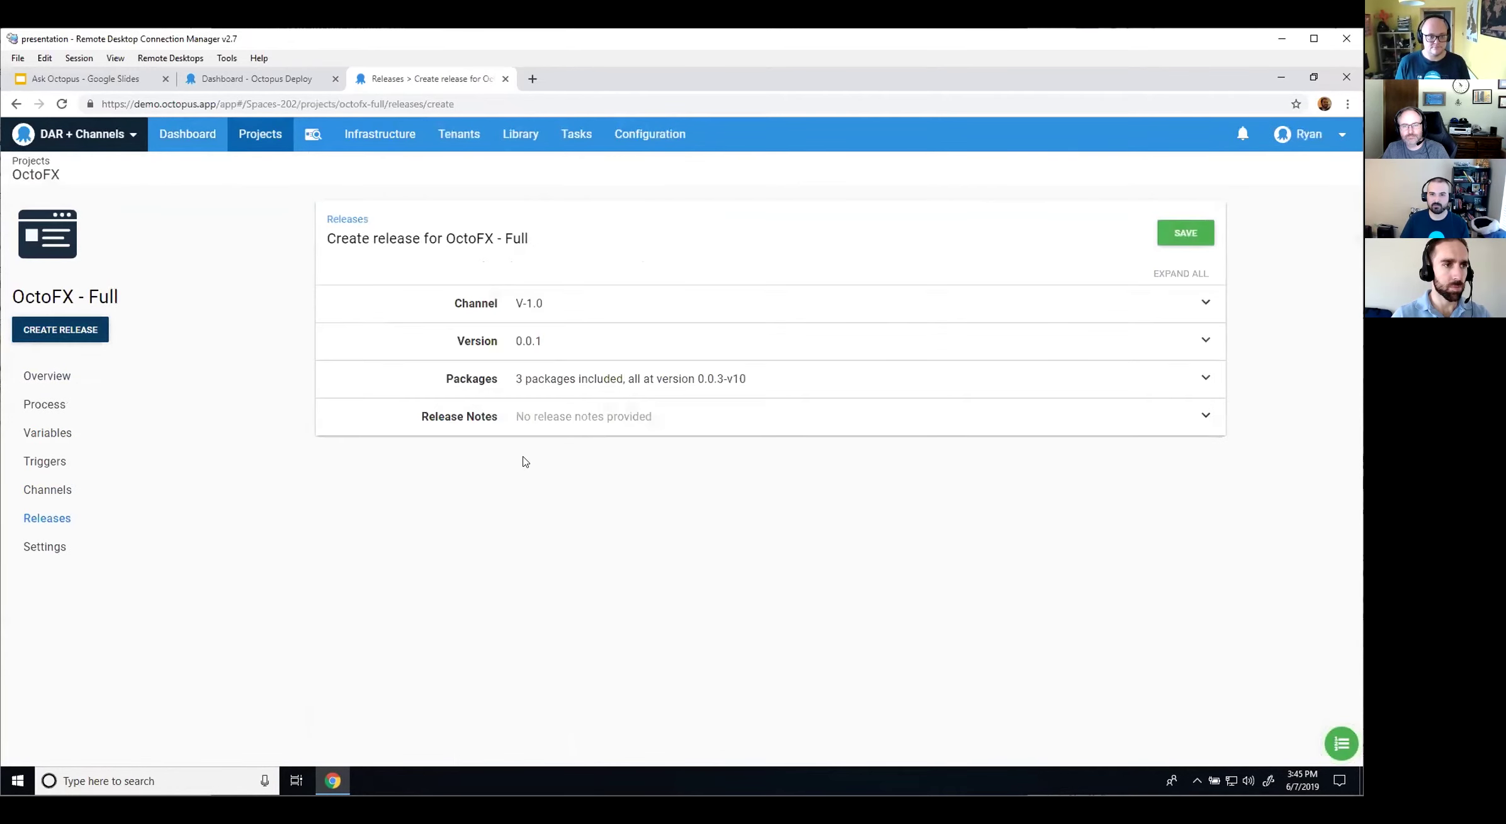
{"action": "left_click", "coordinate": [578, 383]}
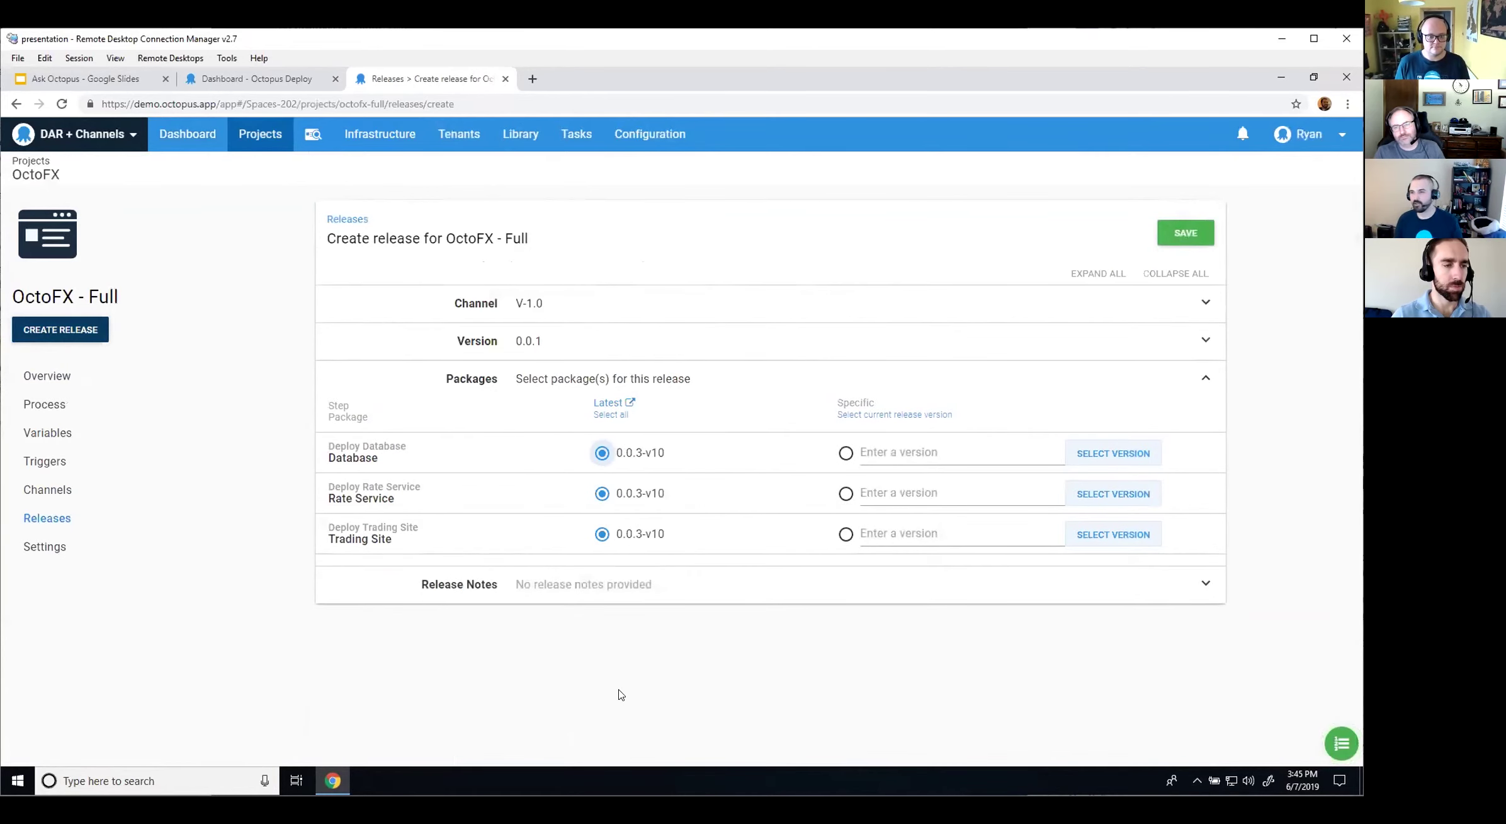
{"action": "left_click", "coordinate": [590, 302]}
{"action": "left_click", "coordinate": [582, 329]}
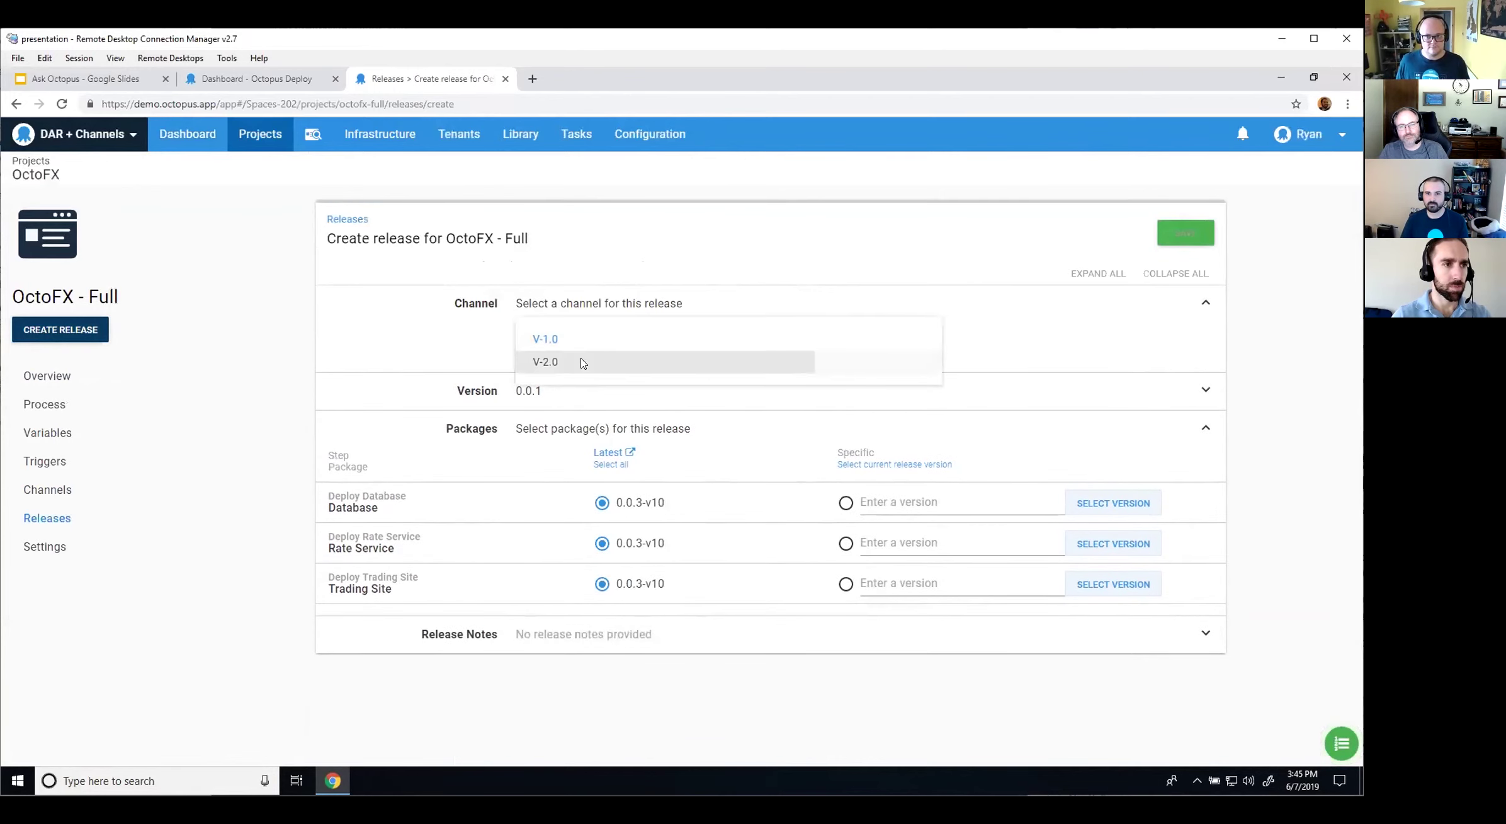
{"action": "left_click", "coordinate": [582, 363]}
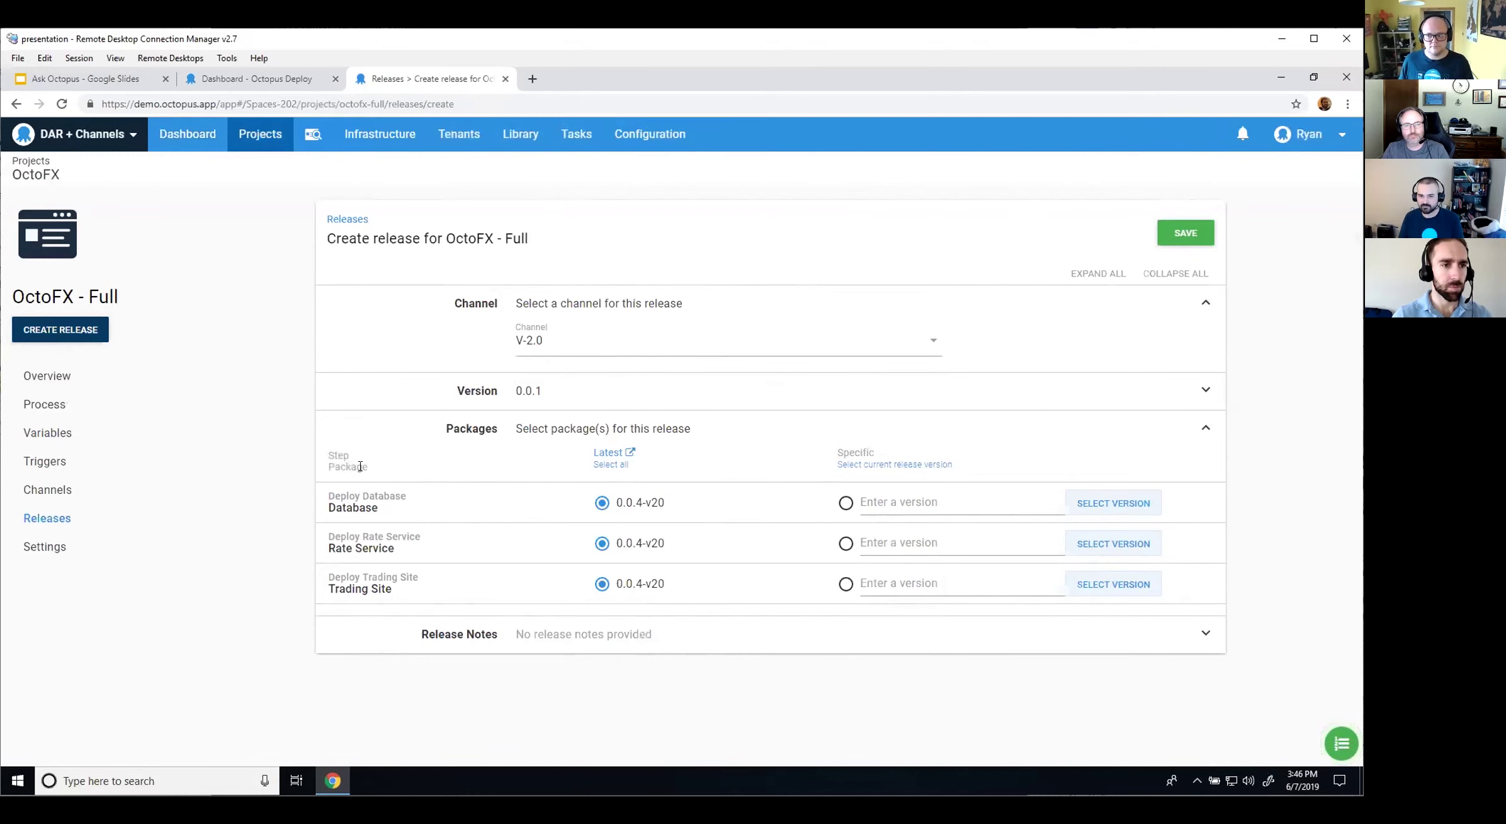
Step: Switch to the Ask Octopus deck in Google Slides and start presenting from the Deploy a Release question slide
{"action": "left_click", "coordinate": [98, 86]}
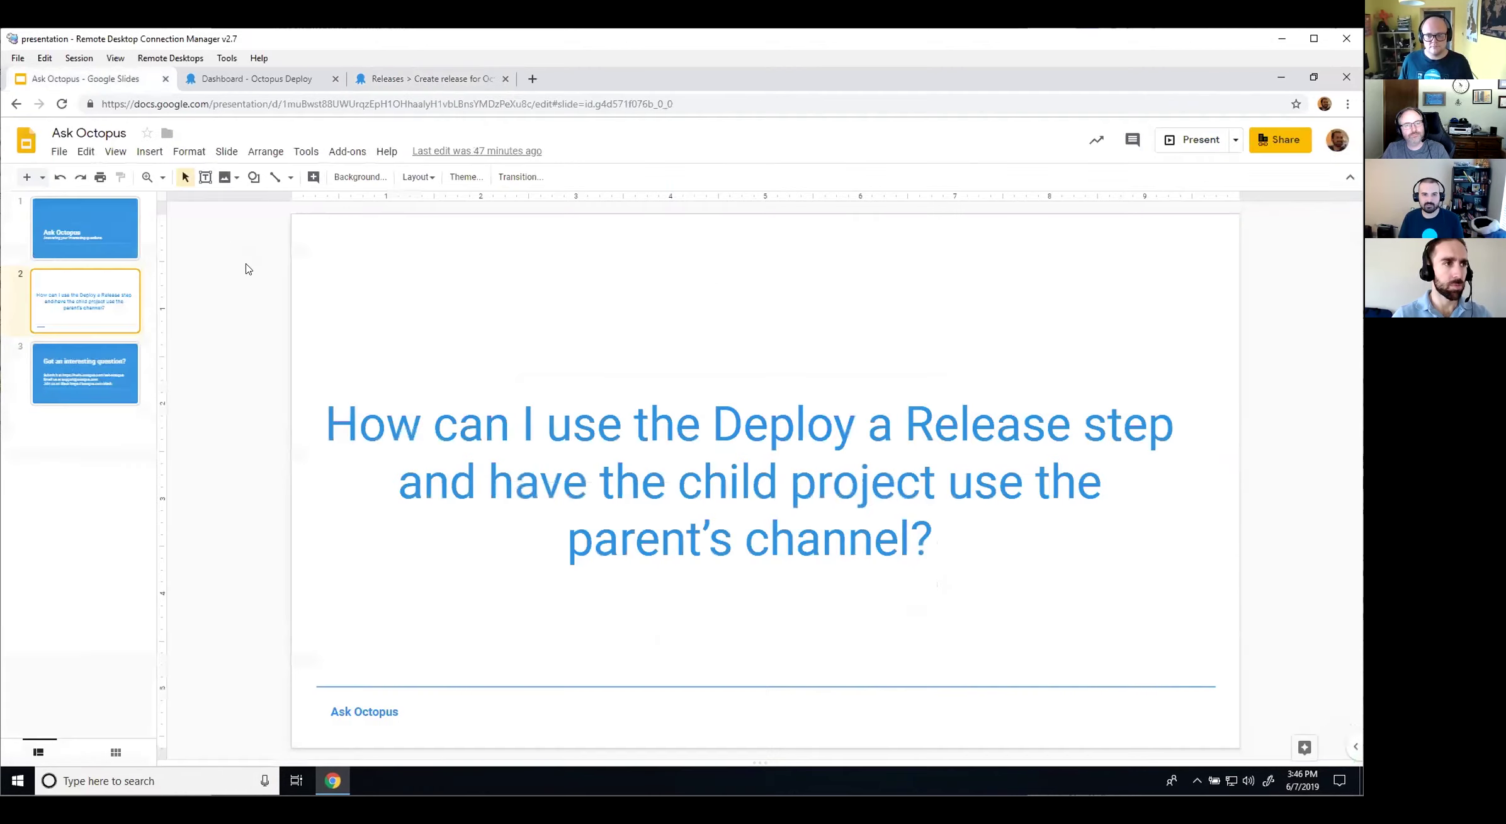
{"action": "left_click", "coordinate": [1192, 141]}
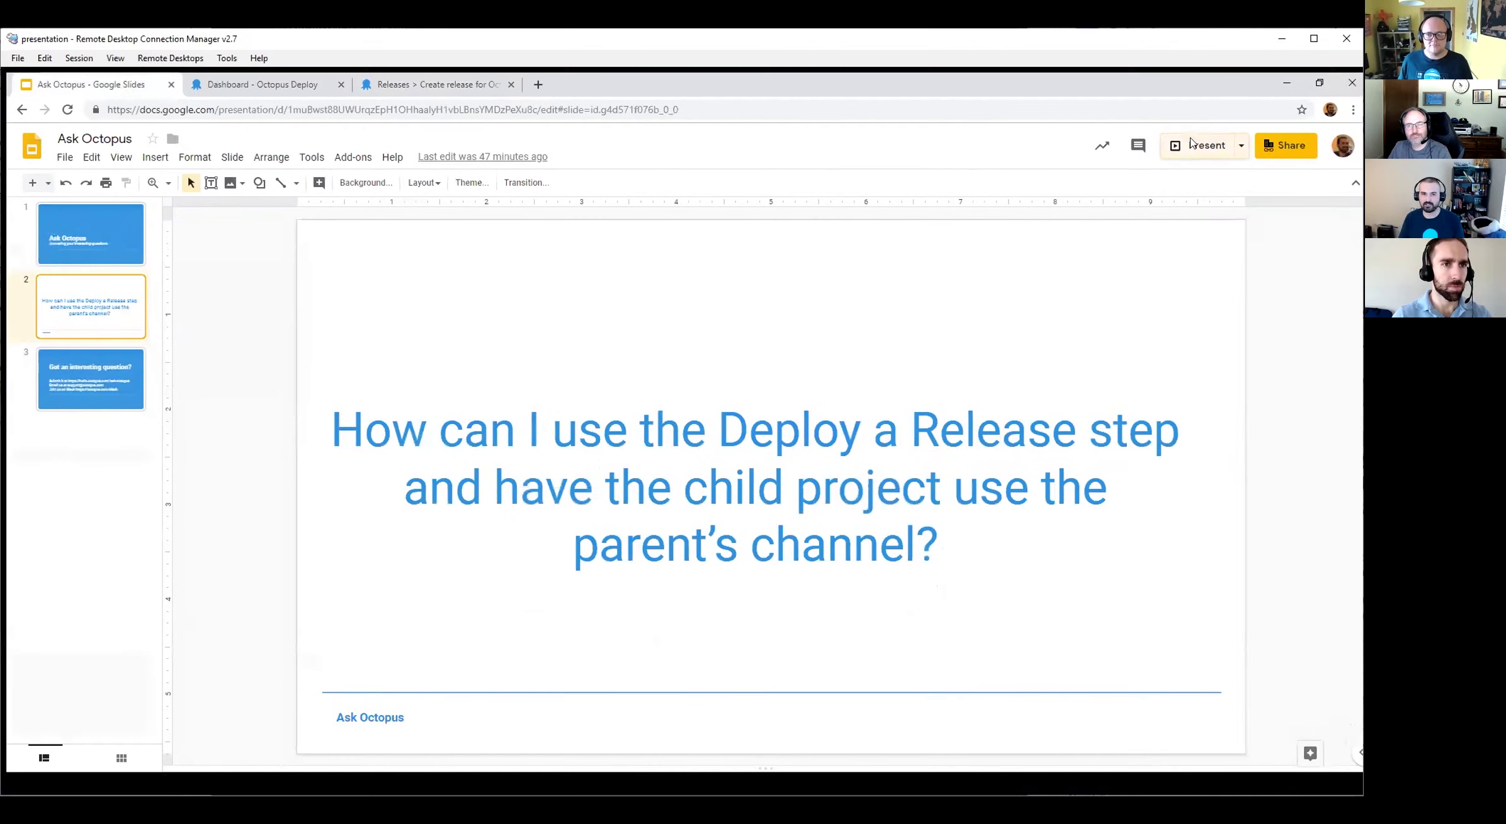